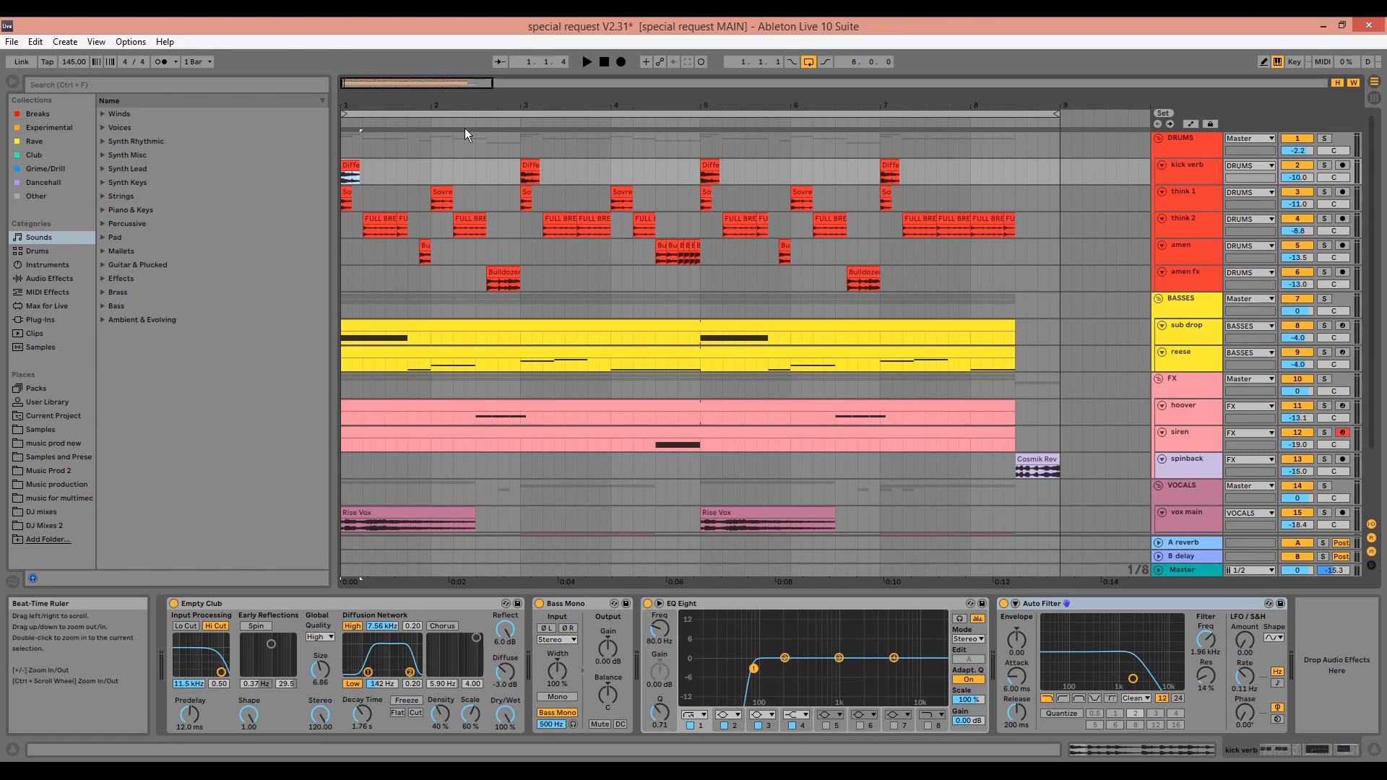
Solo the kick verb track and play it from its first clip at bar 1.
left_click(1324, 165)
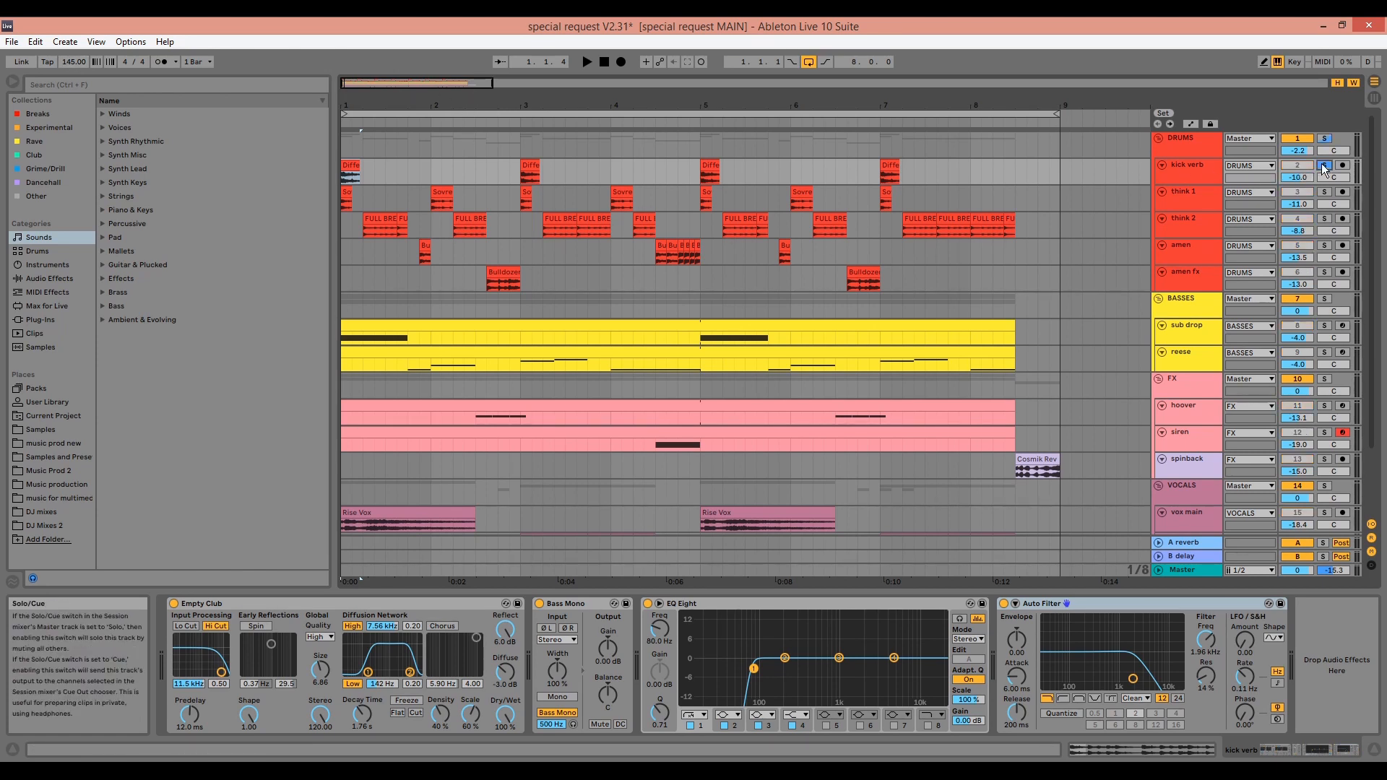
left_click(354, 165)
key("space")
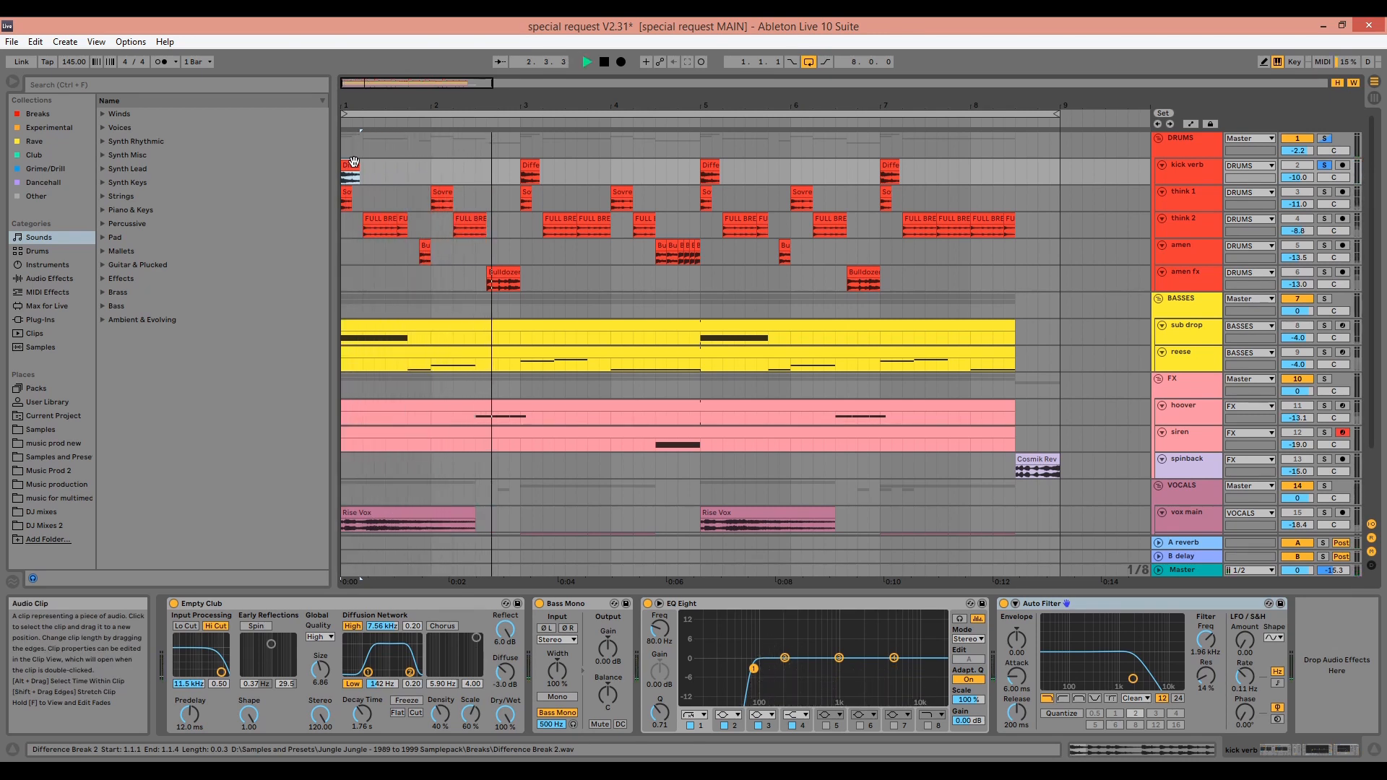
key("space")
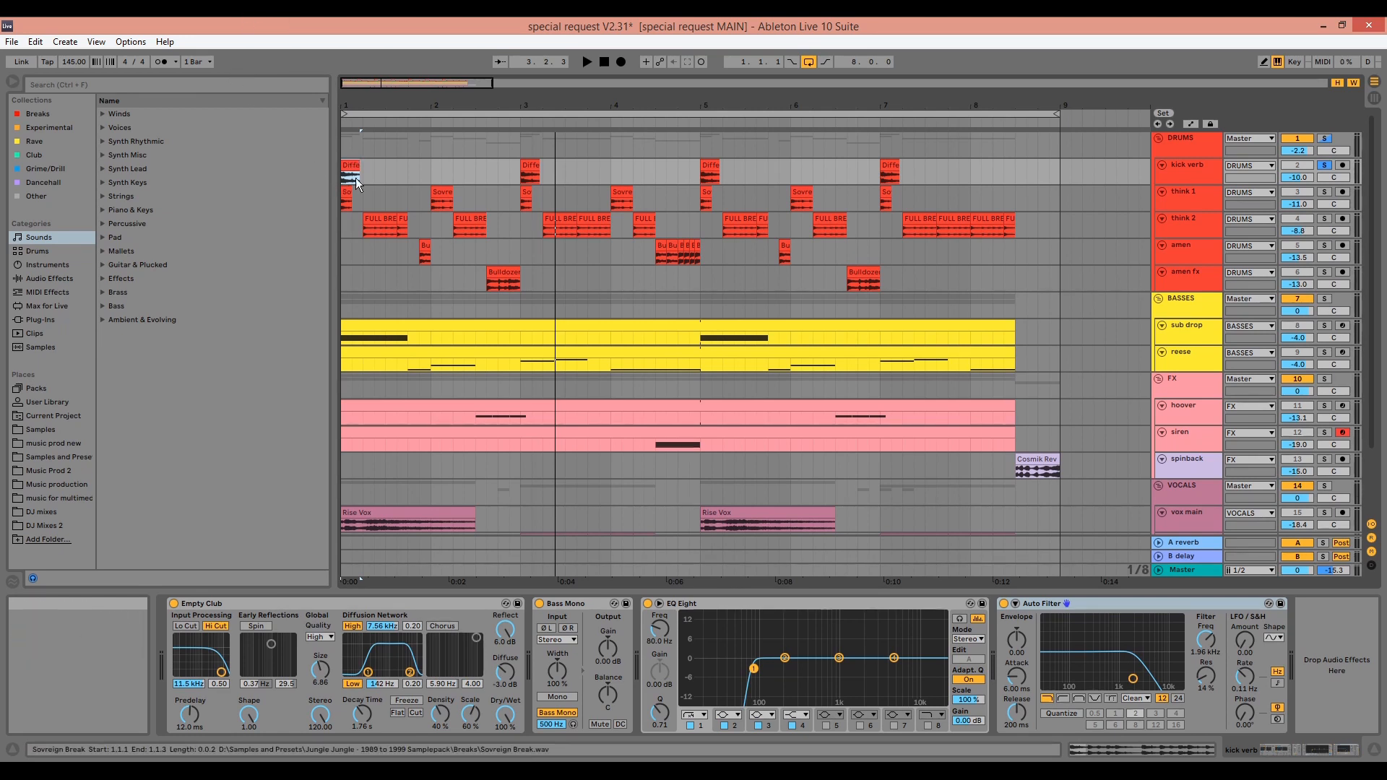
Play the kick verb clip at bar 3 while bypassing and re-enabling its Bass Mono device to compare the sound.
left_click(531, 163)
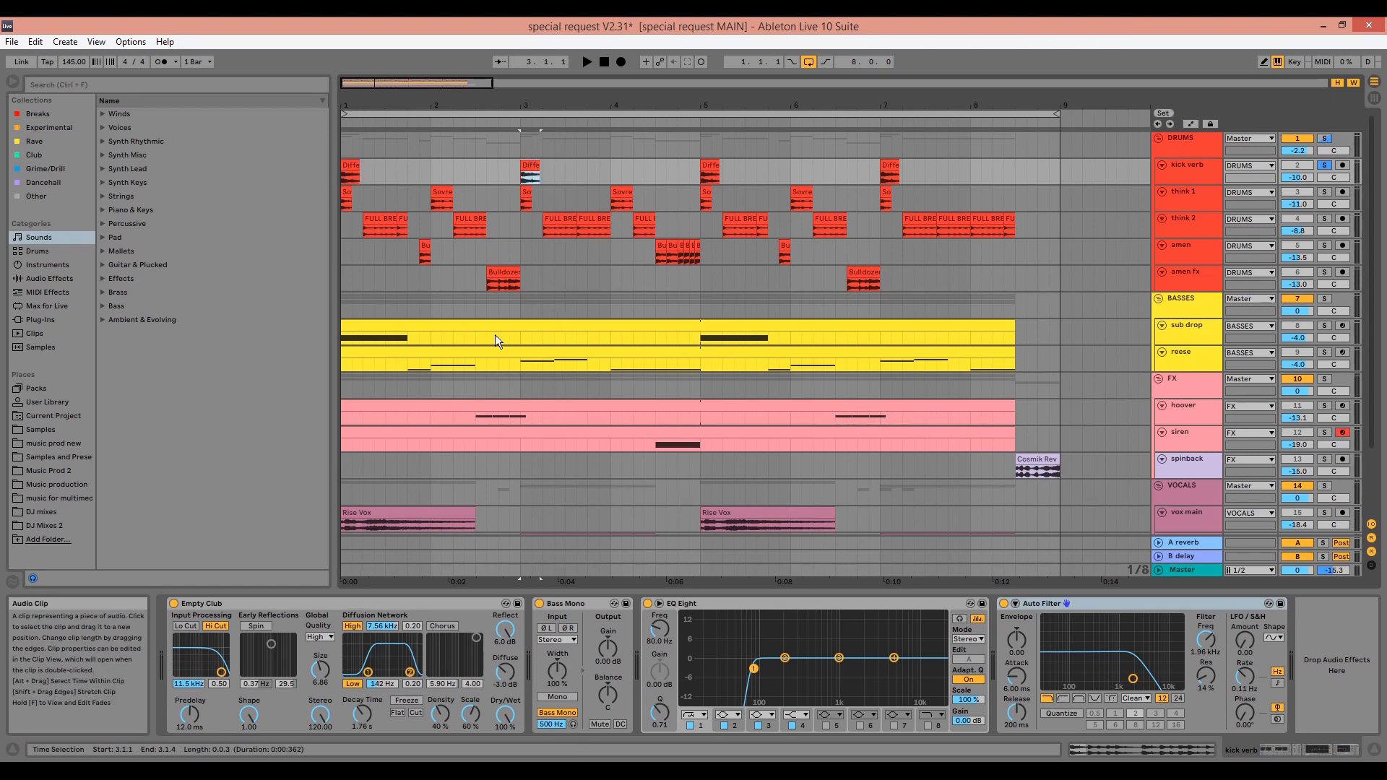
left_click(449, 605)
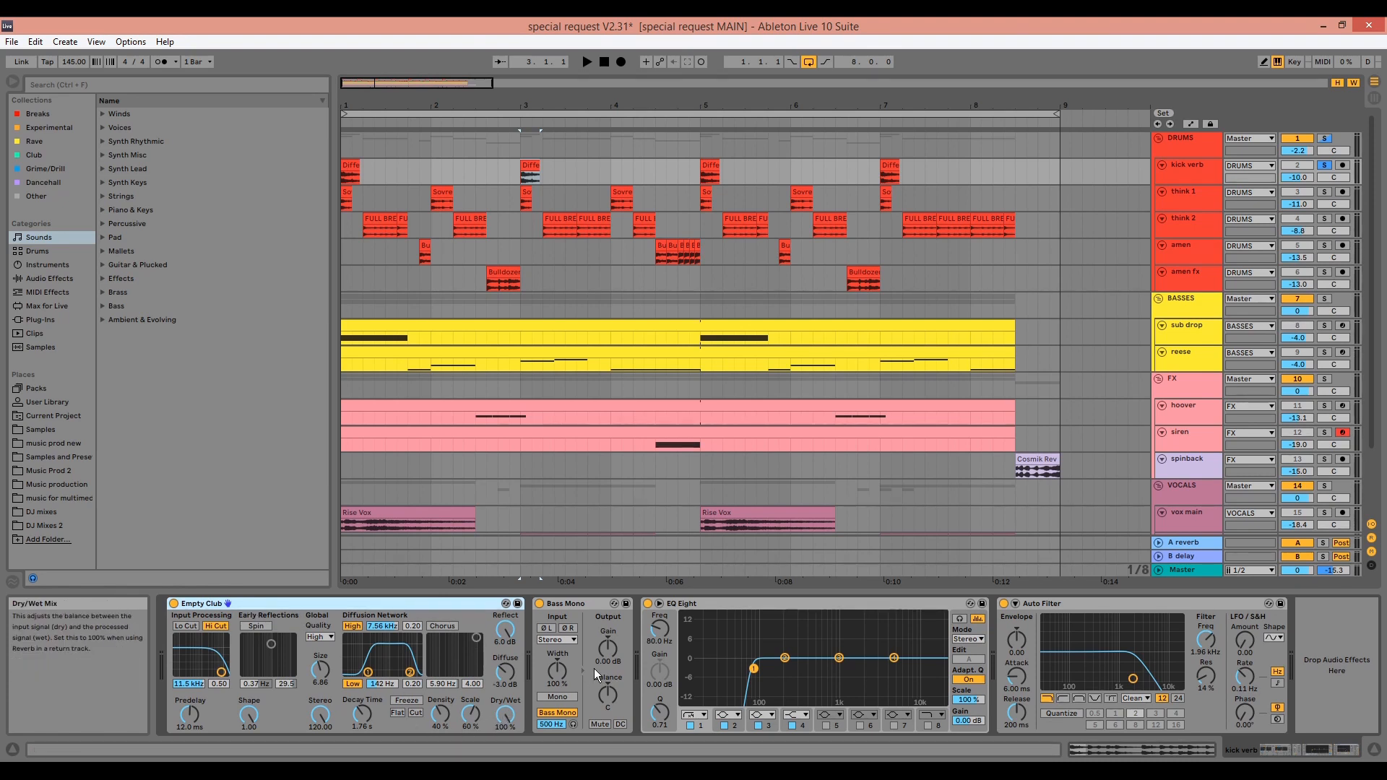
left_click(581, 605)
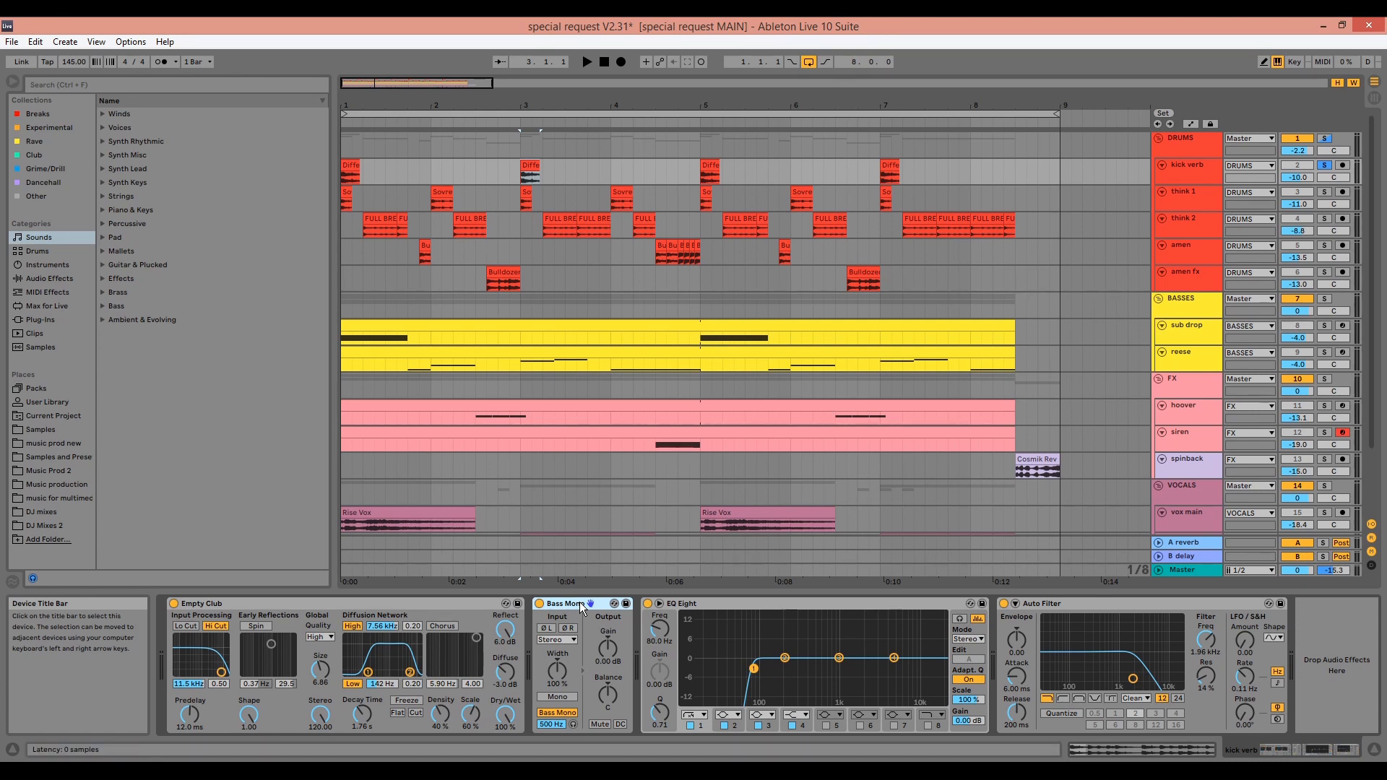
key("space")
left_click(539, 603)
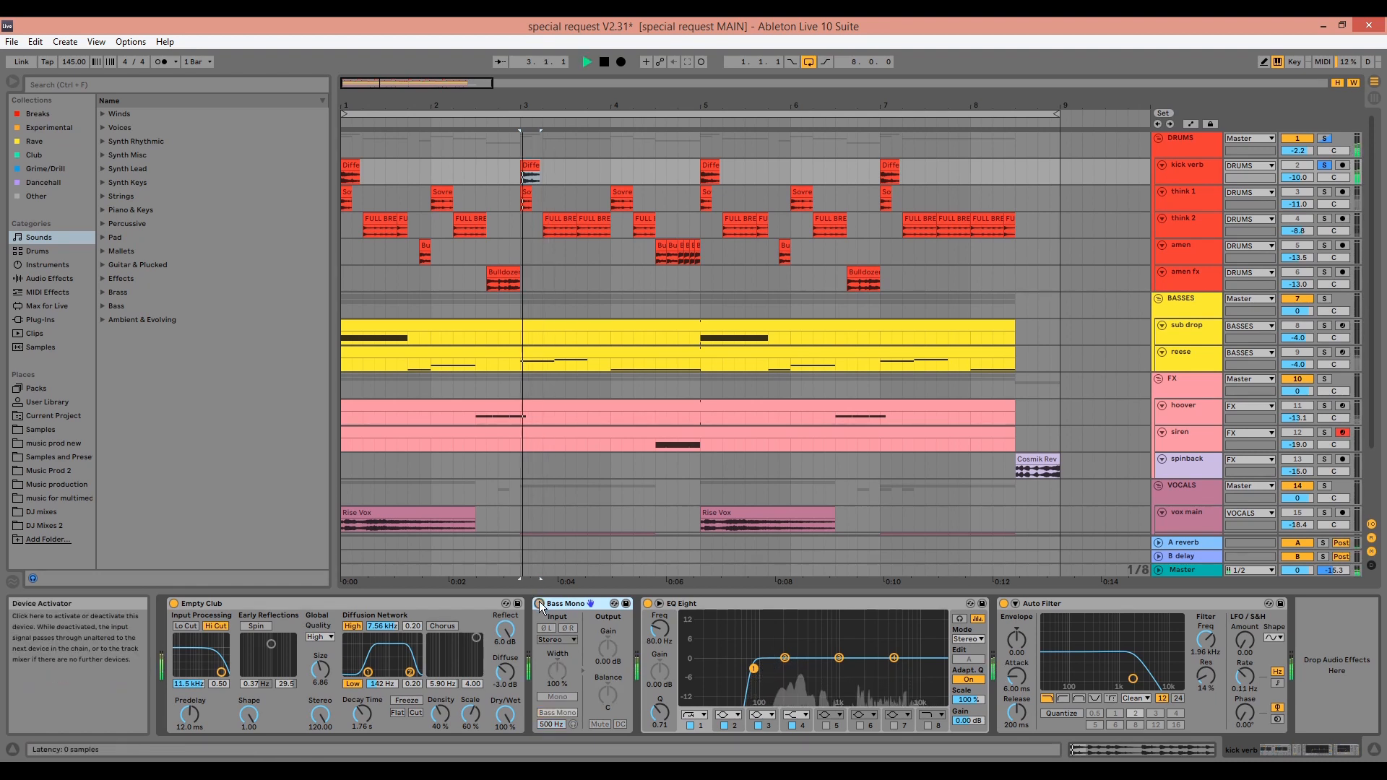
left_click(539, 604)
key("space")
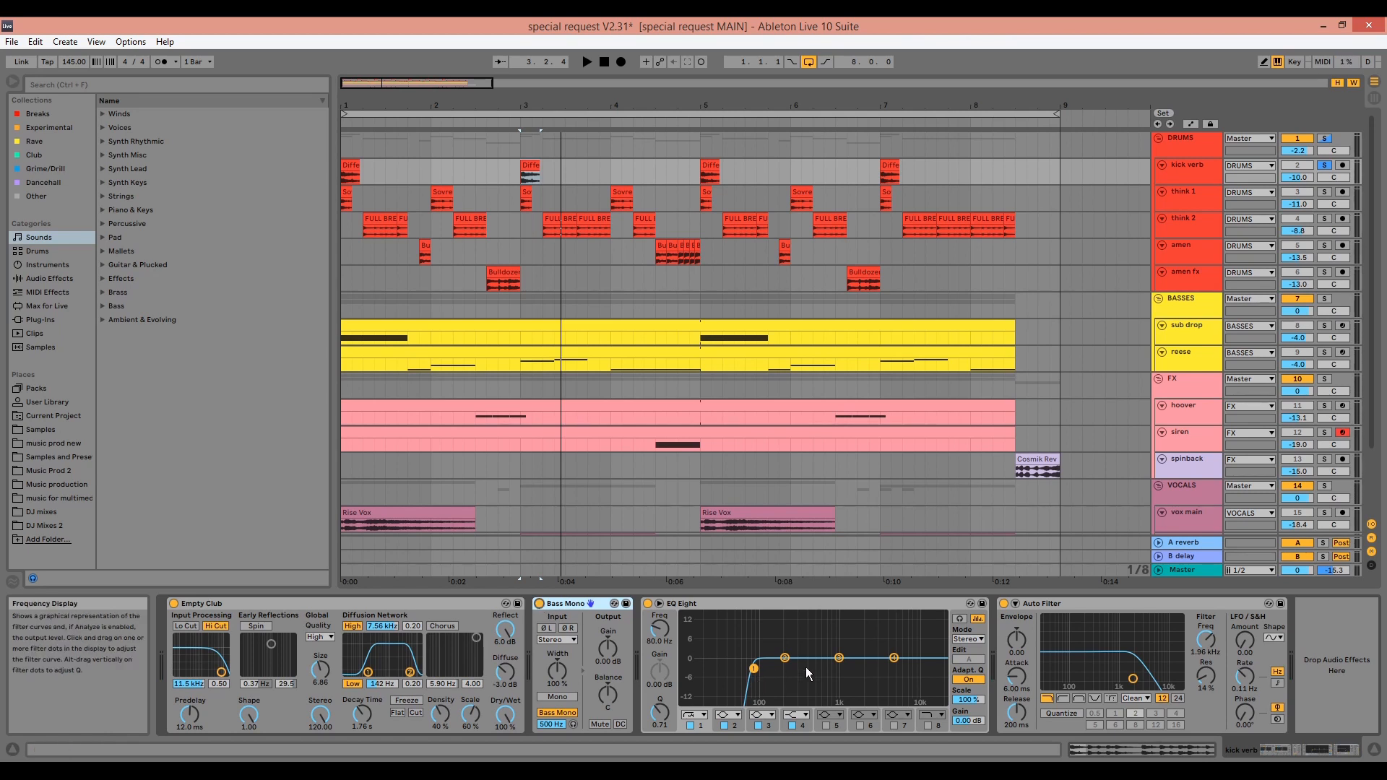
Compare the kick verb sound with the Auto Filter bypassed and re-enabled during playback.
left_click(1044, 605)
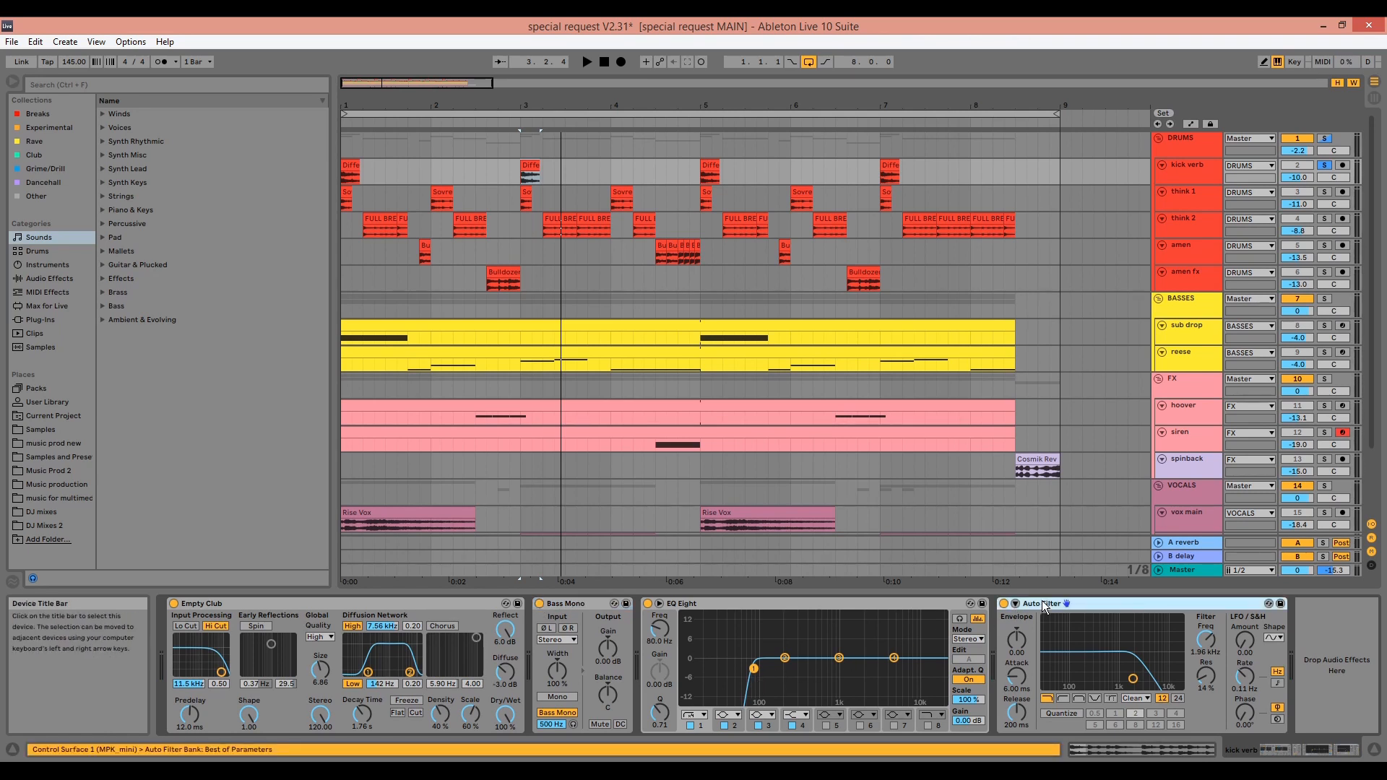
key("space")
left_click(1004, 604)
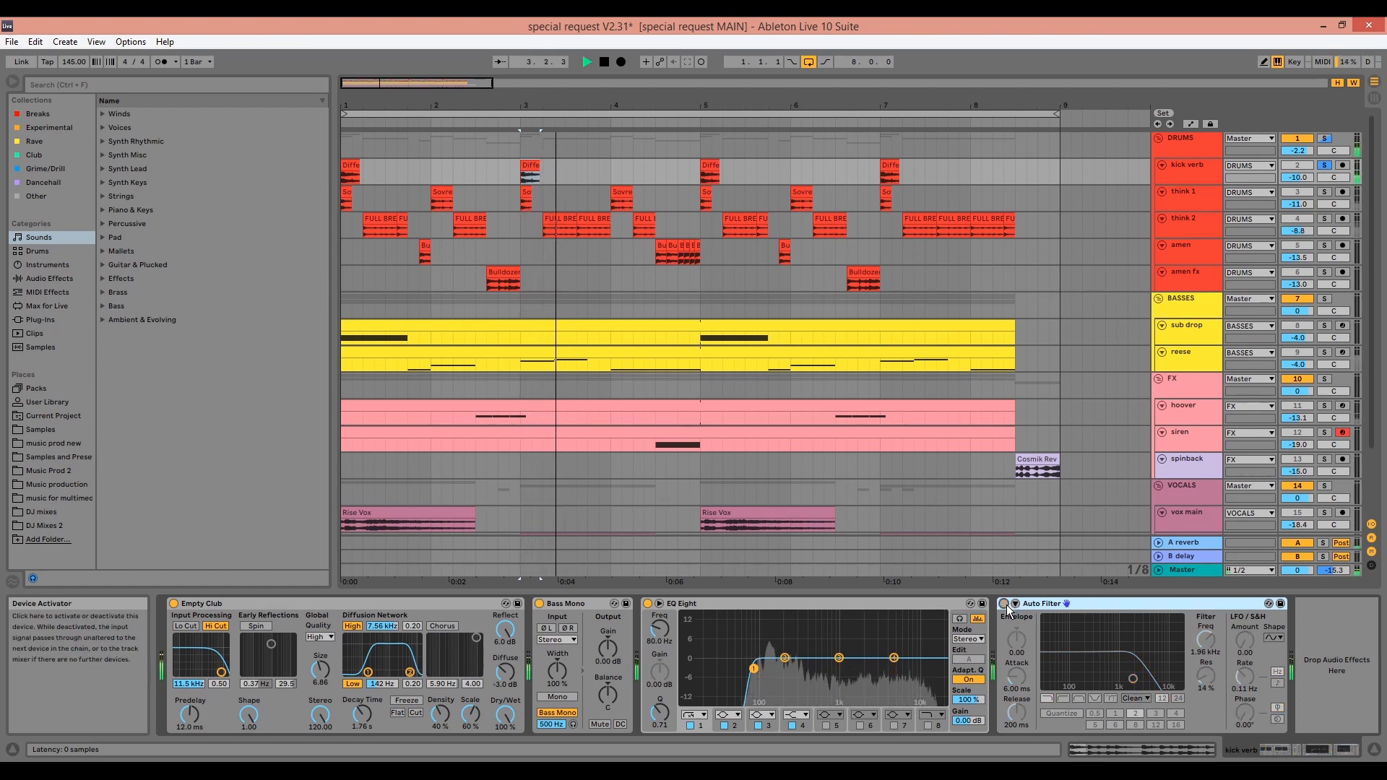
left_click(1005, 604)
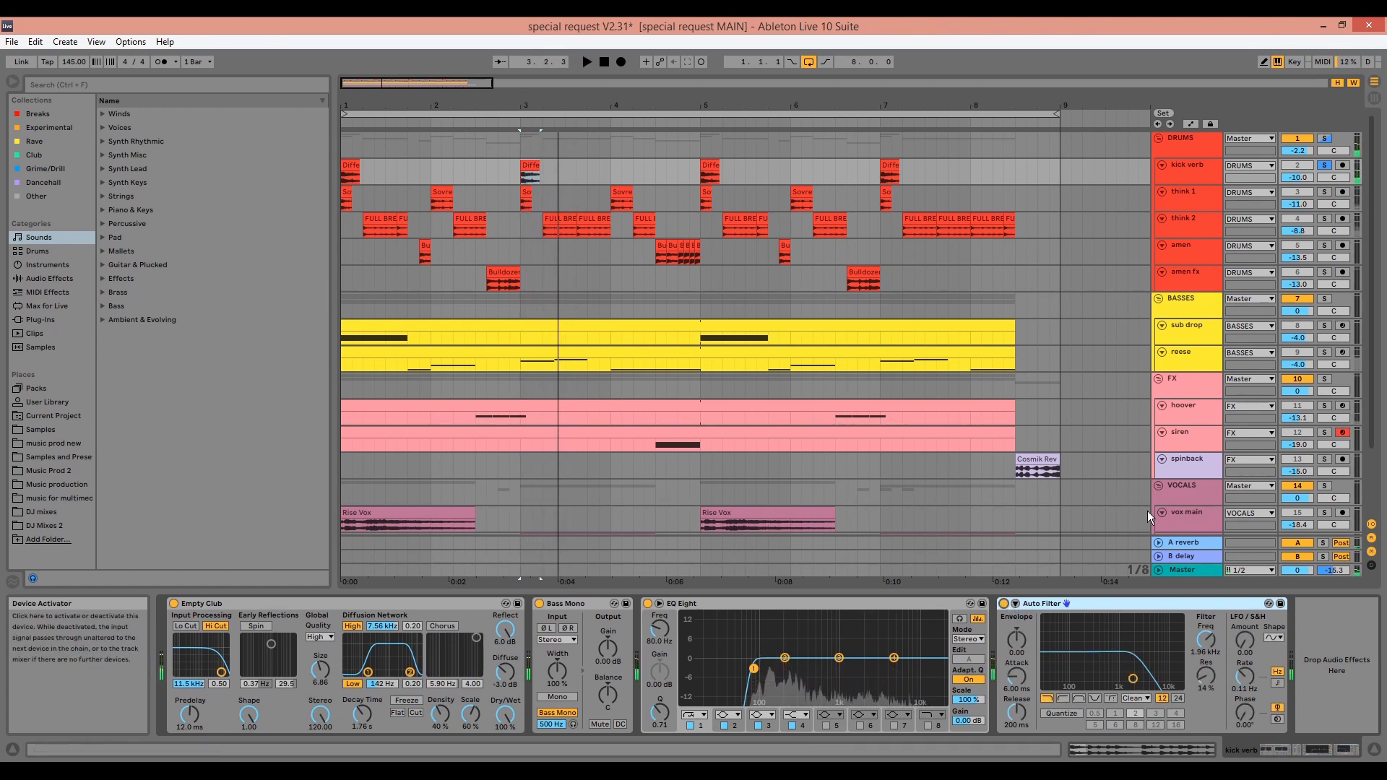
Solo the think 1 track, play it from its first clip, and examine its EQ Eight and that clip's sample settings.
left_click(1215, 198)
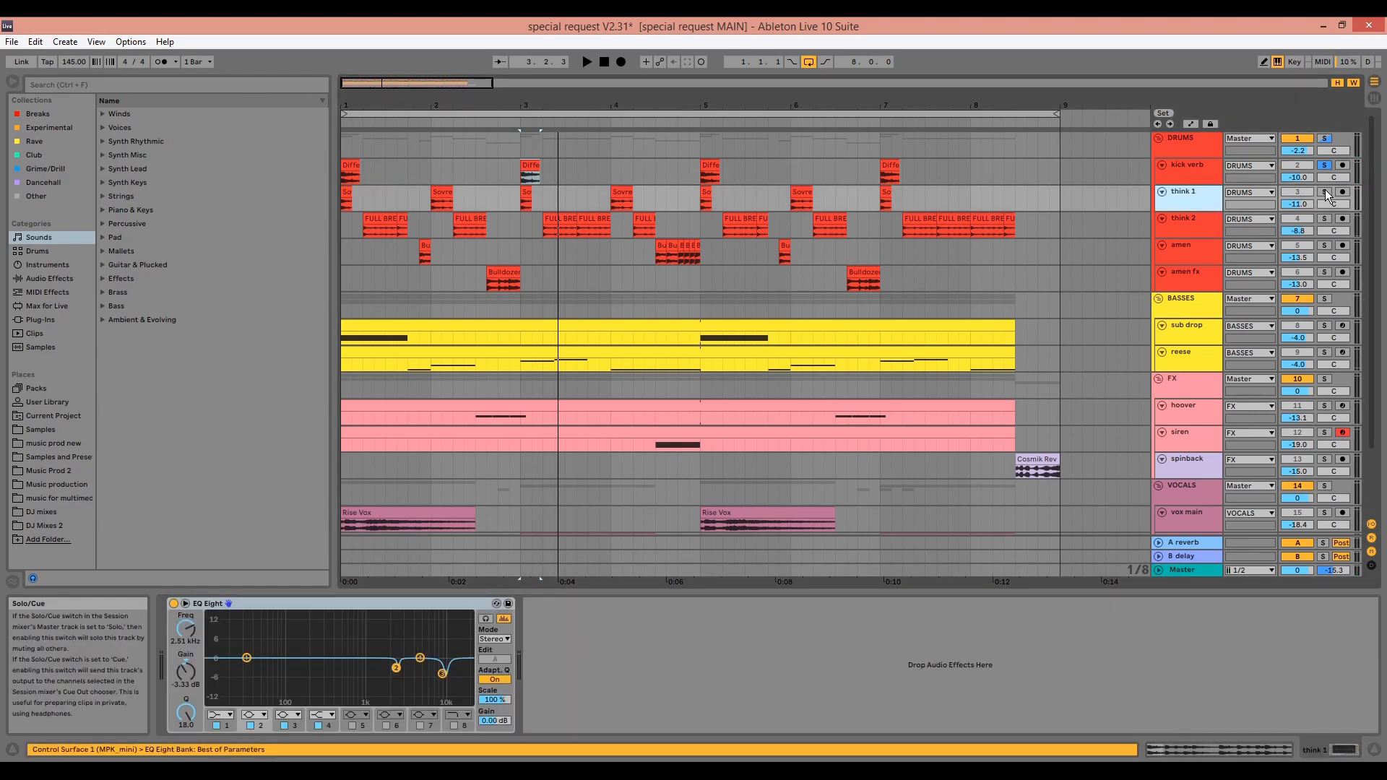
left_click(1325, 191)
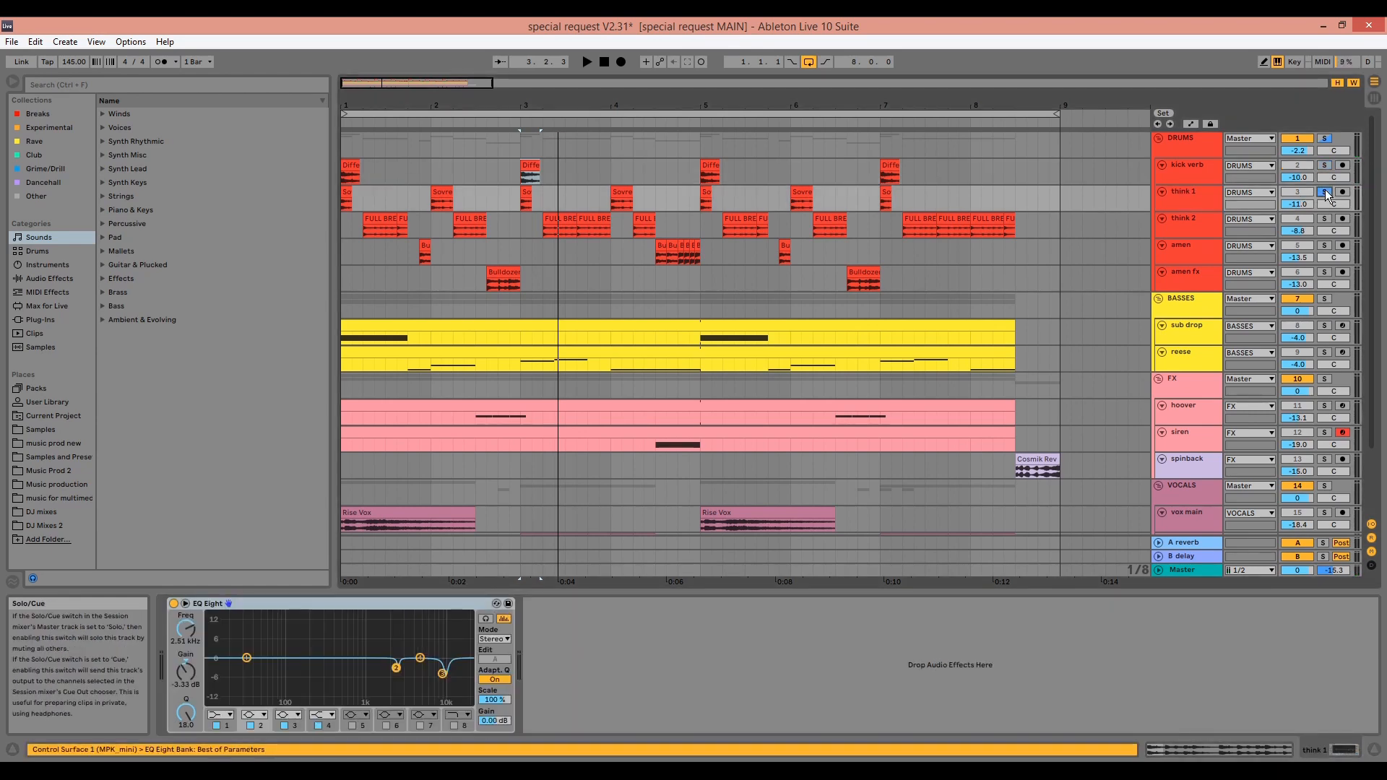
left_click(347, 192)
key("space")
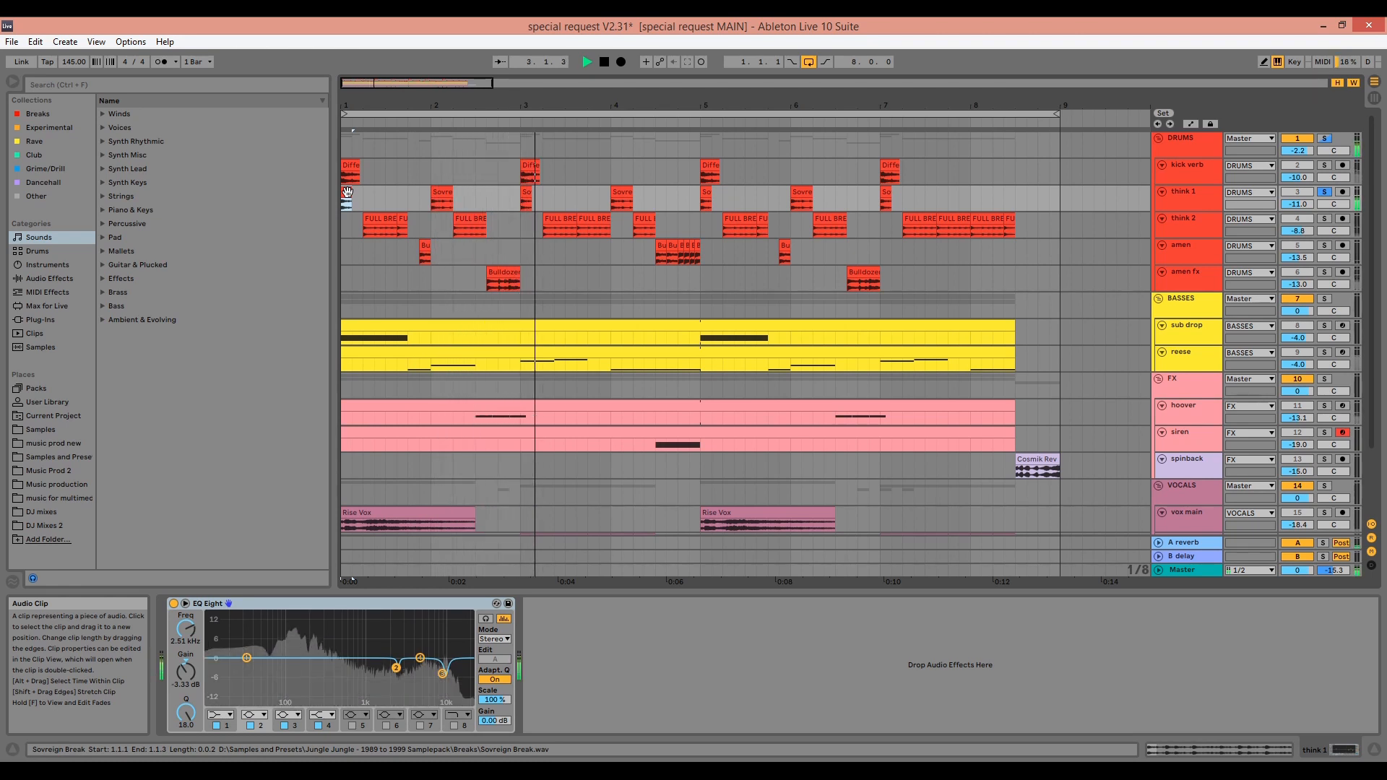
key("space")
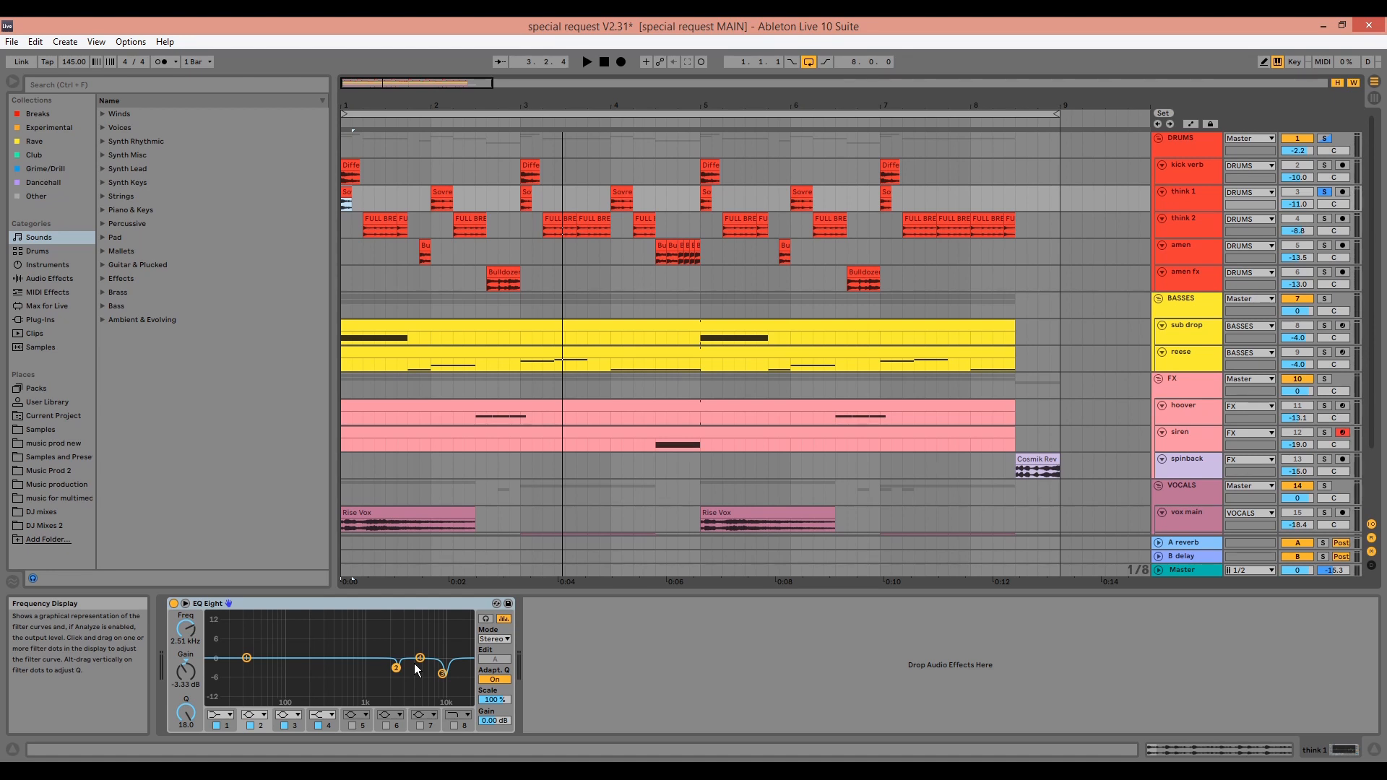
double_click(347, 194)
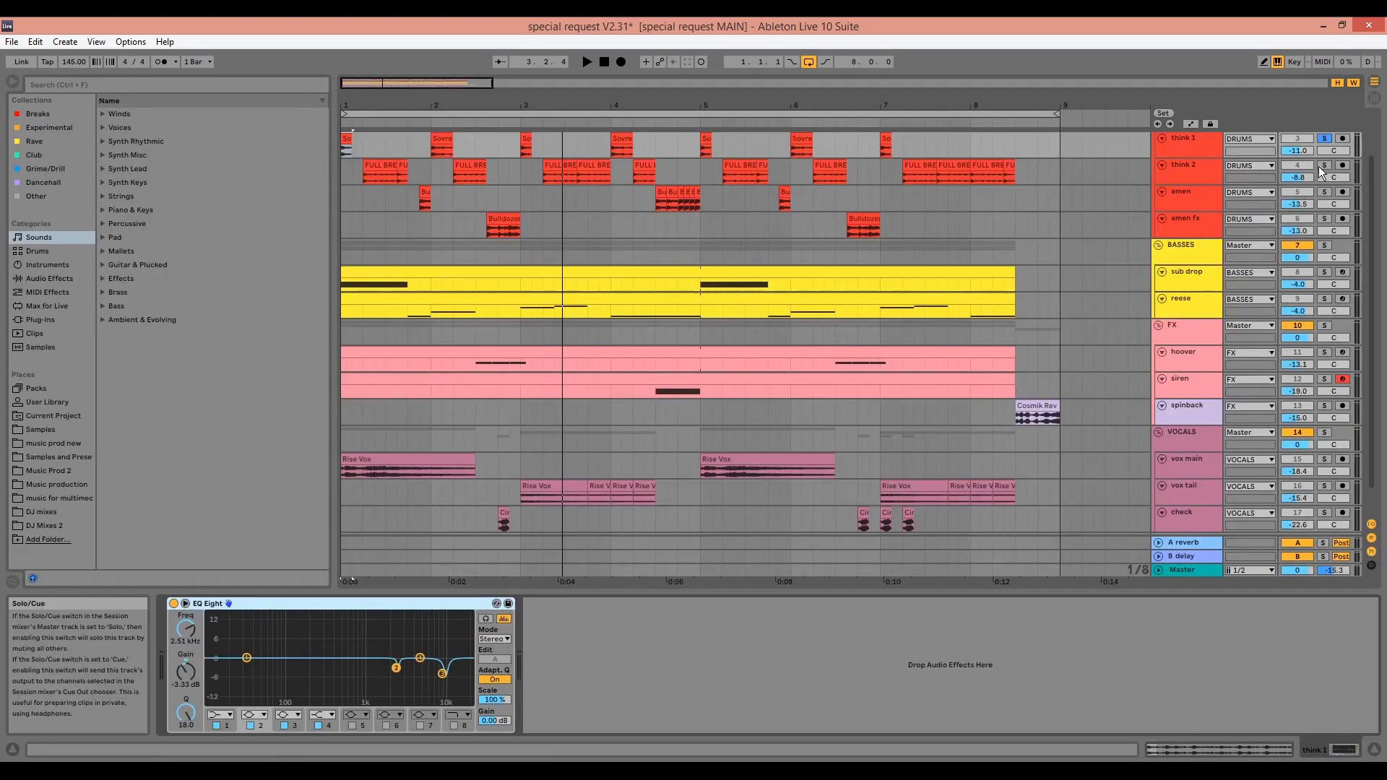
Solo the think 2 track and play it from the start of the arrangement.
left_click(1322, 166)
left_click(345, 169)
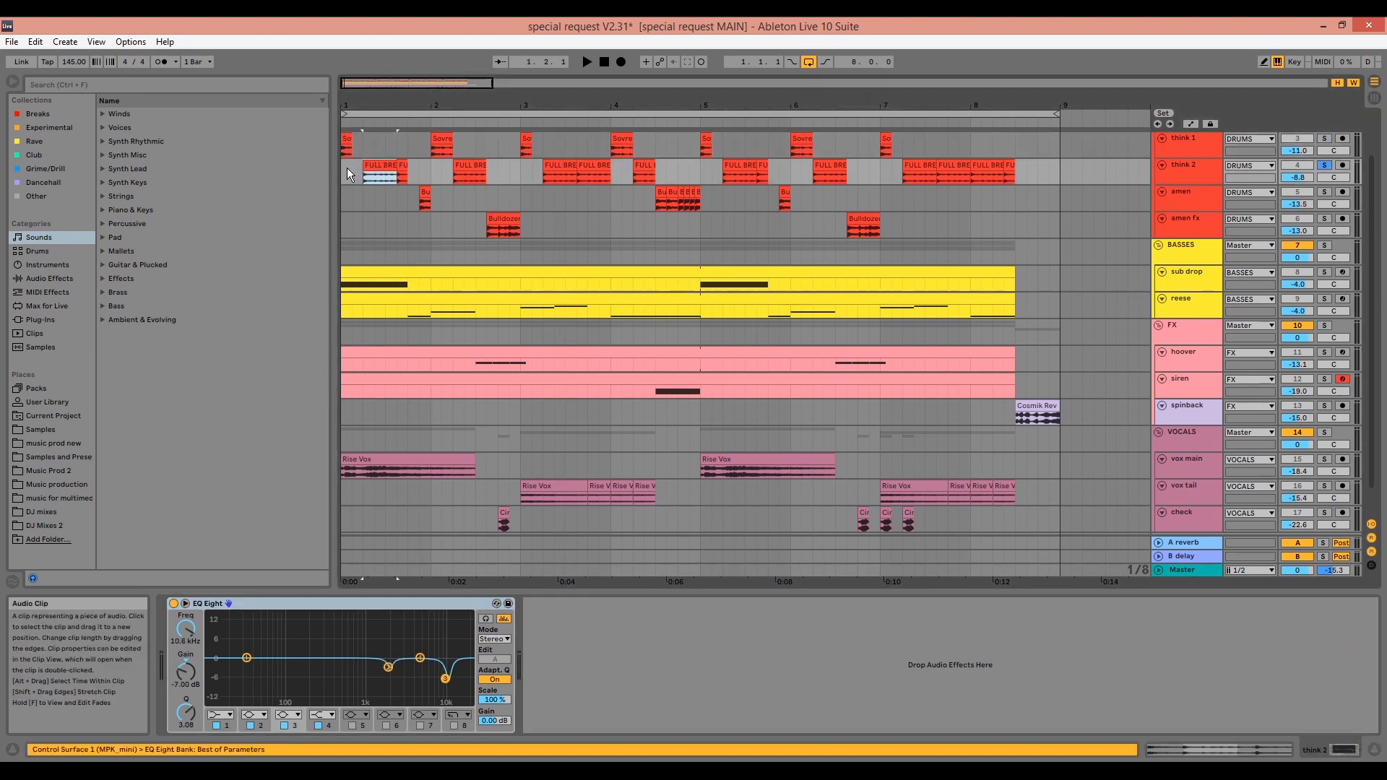
key("space")
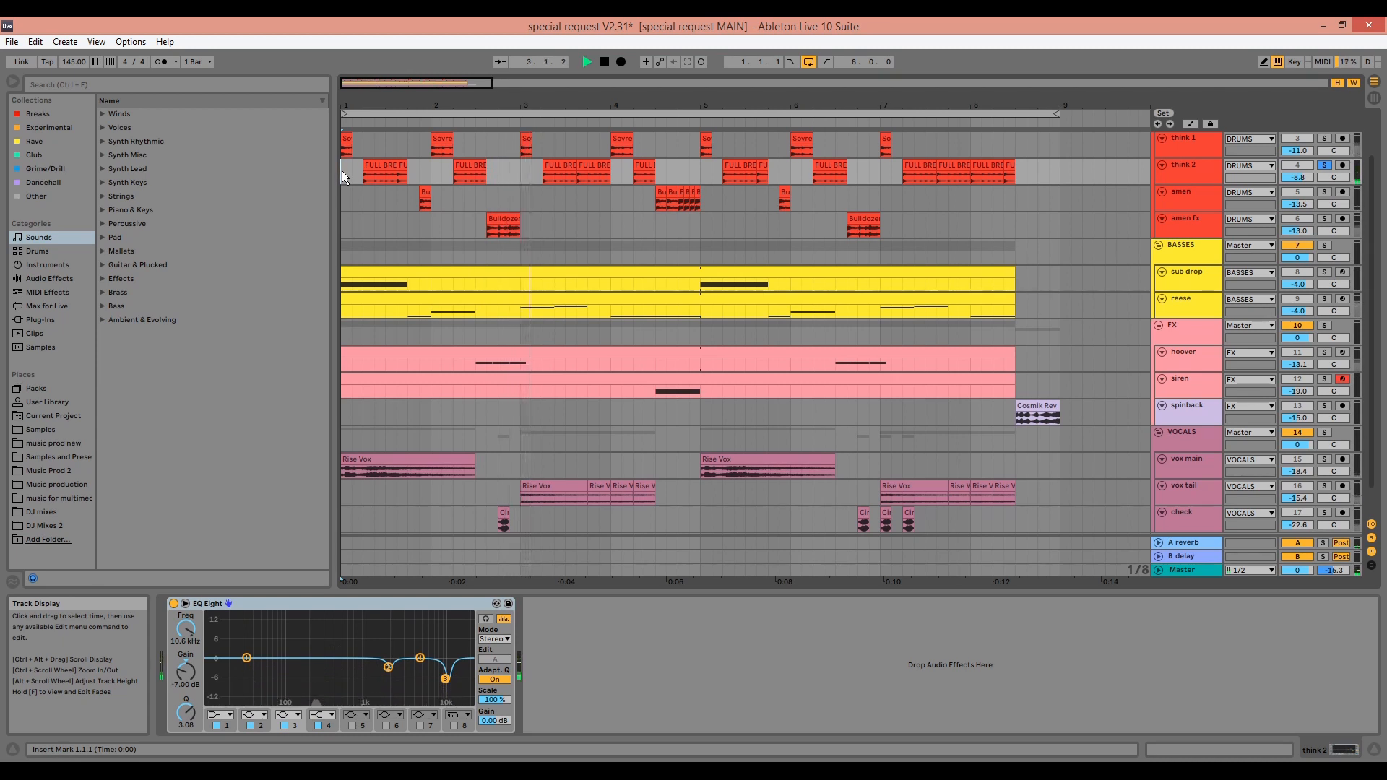
key("space")
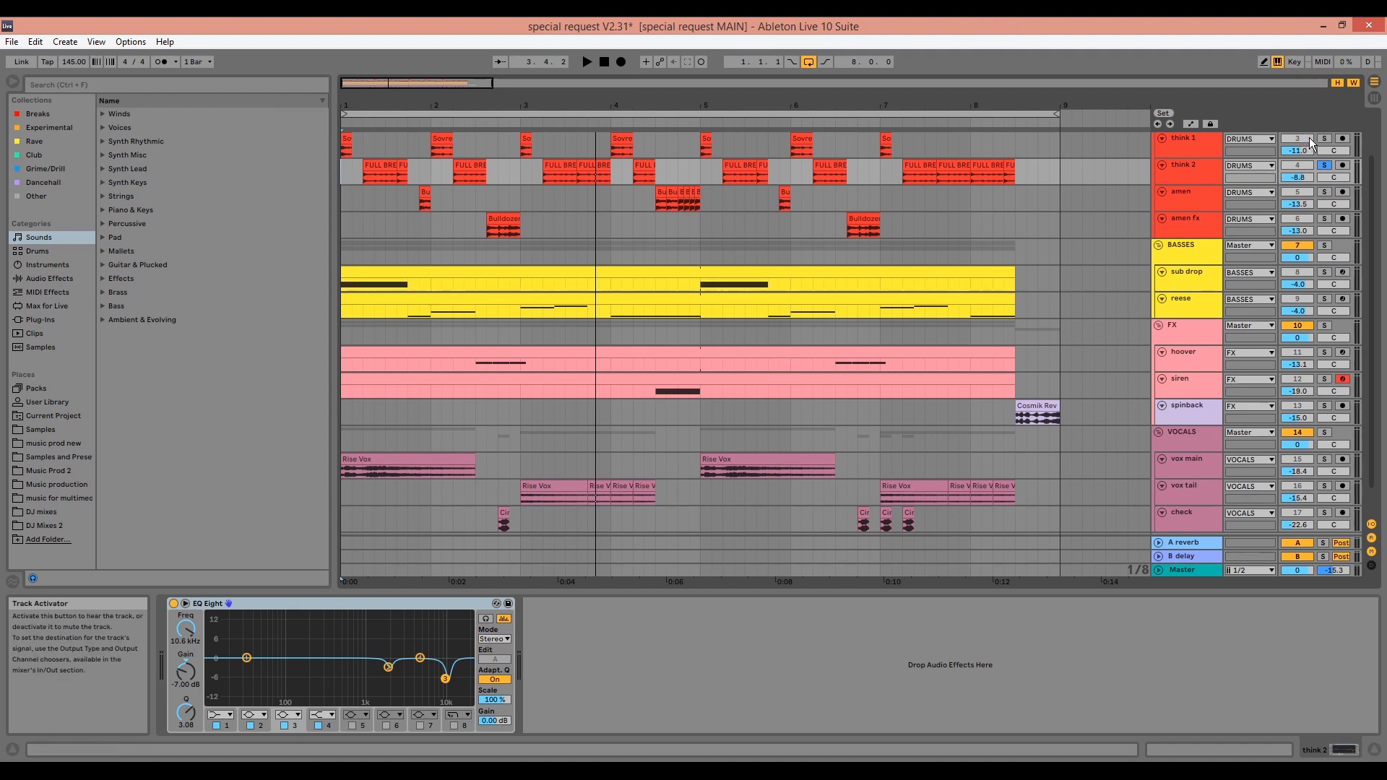
Play think 1 and think 2 soloed together from the start, and examine think 2's EQ Eight and first clip.
left_click(1324, 139)
left_click(346, 138)
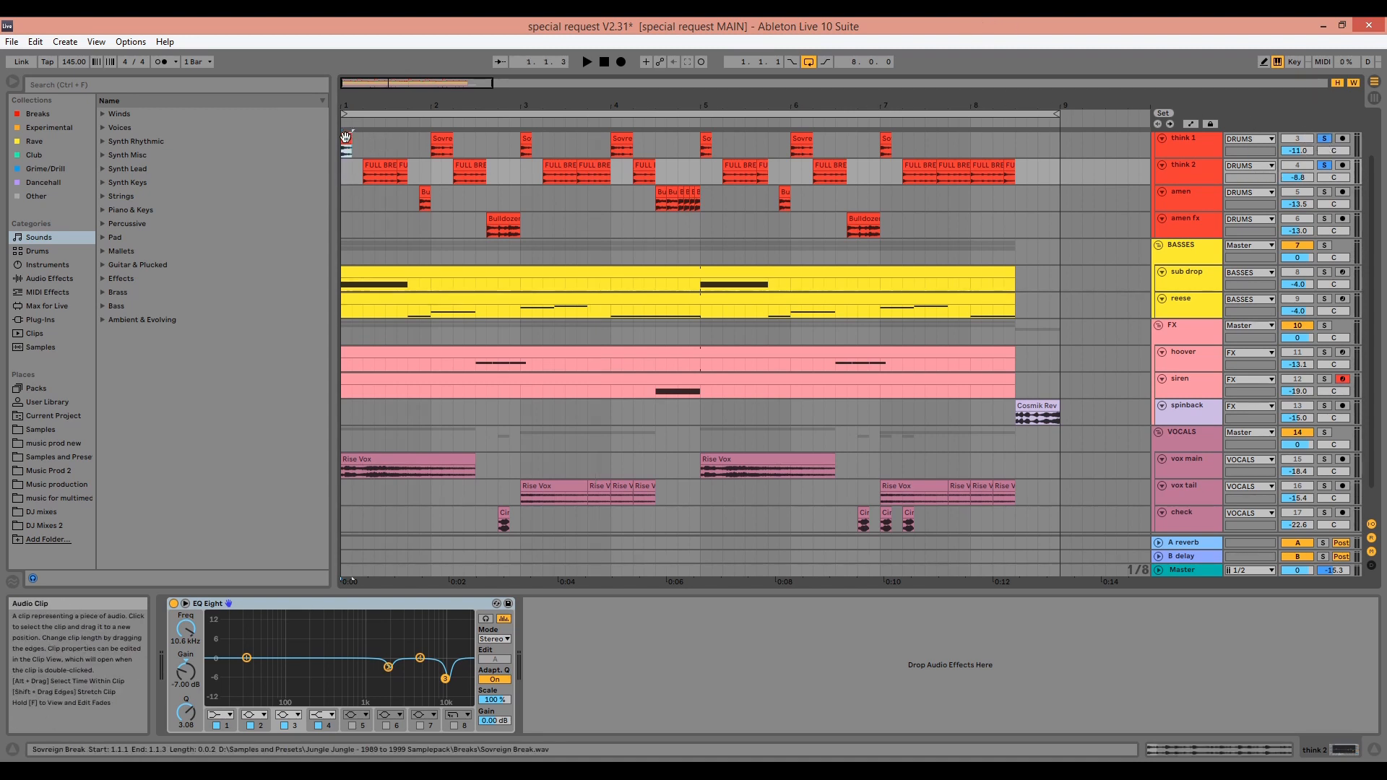
key("space")
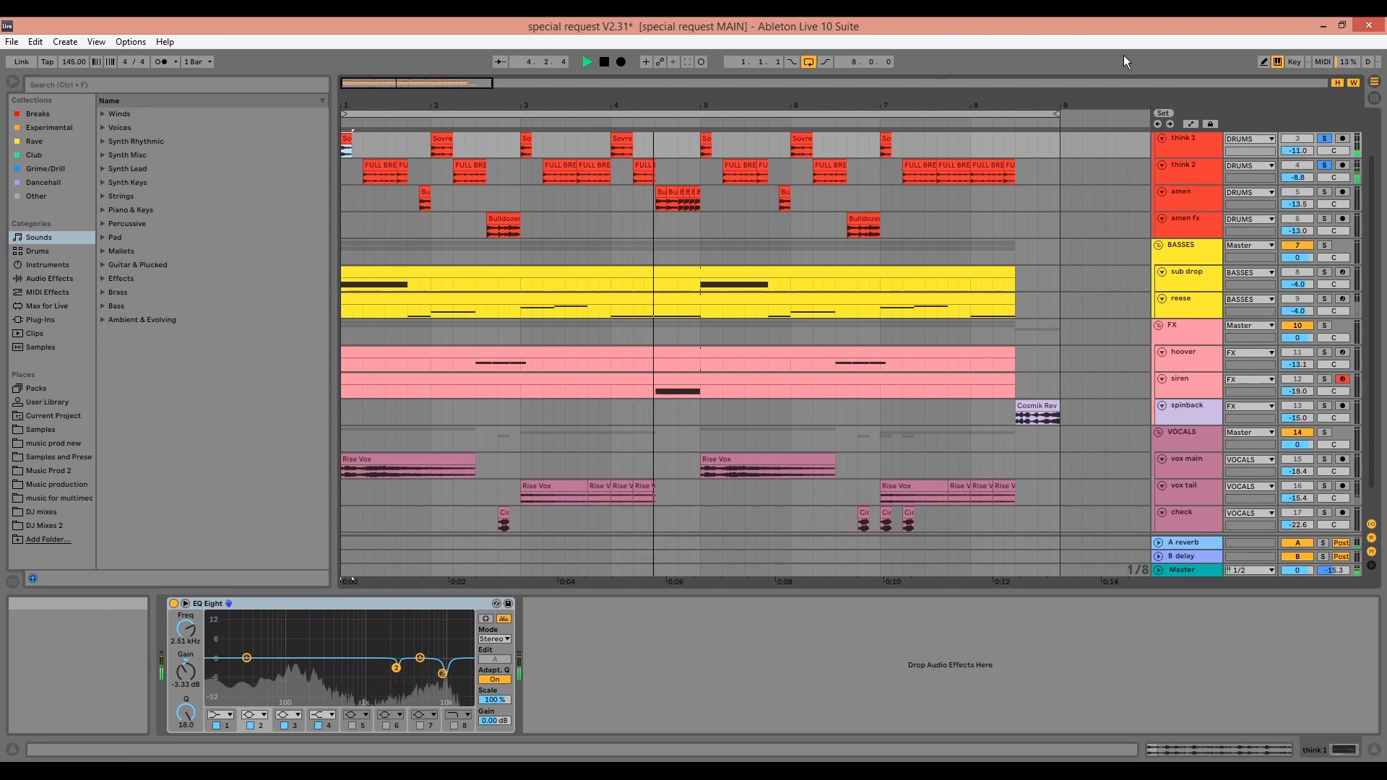
left_click(1195, 166)
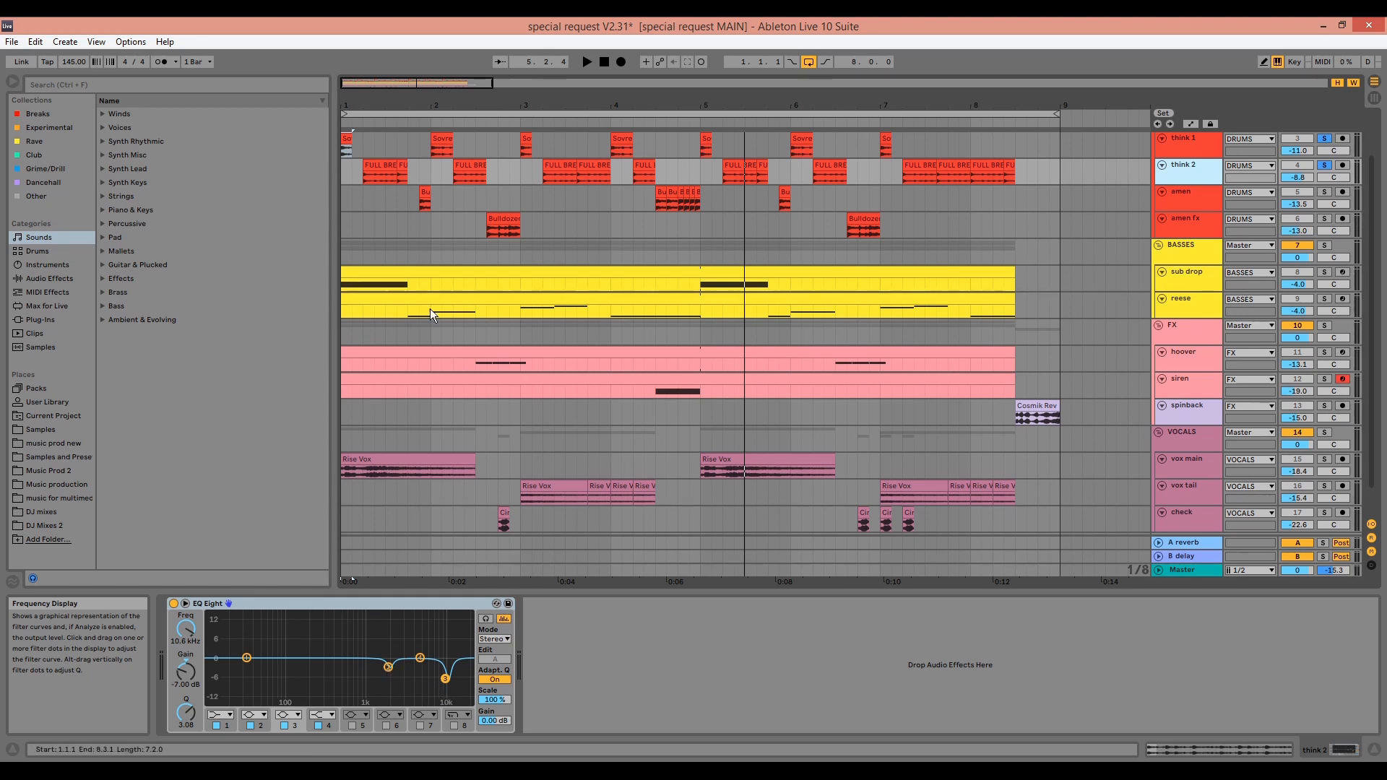
double_click(373, 165)
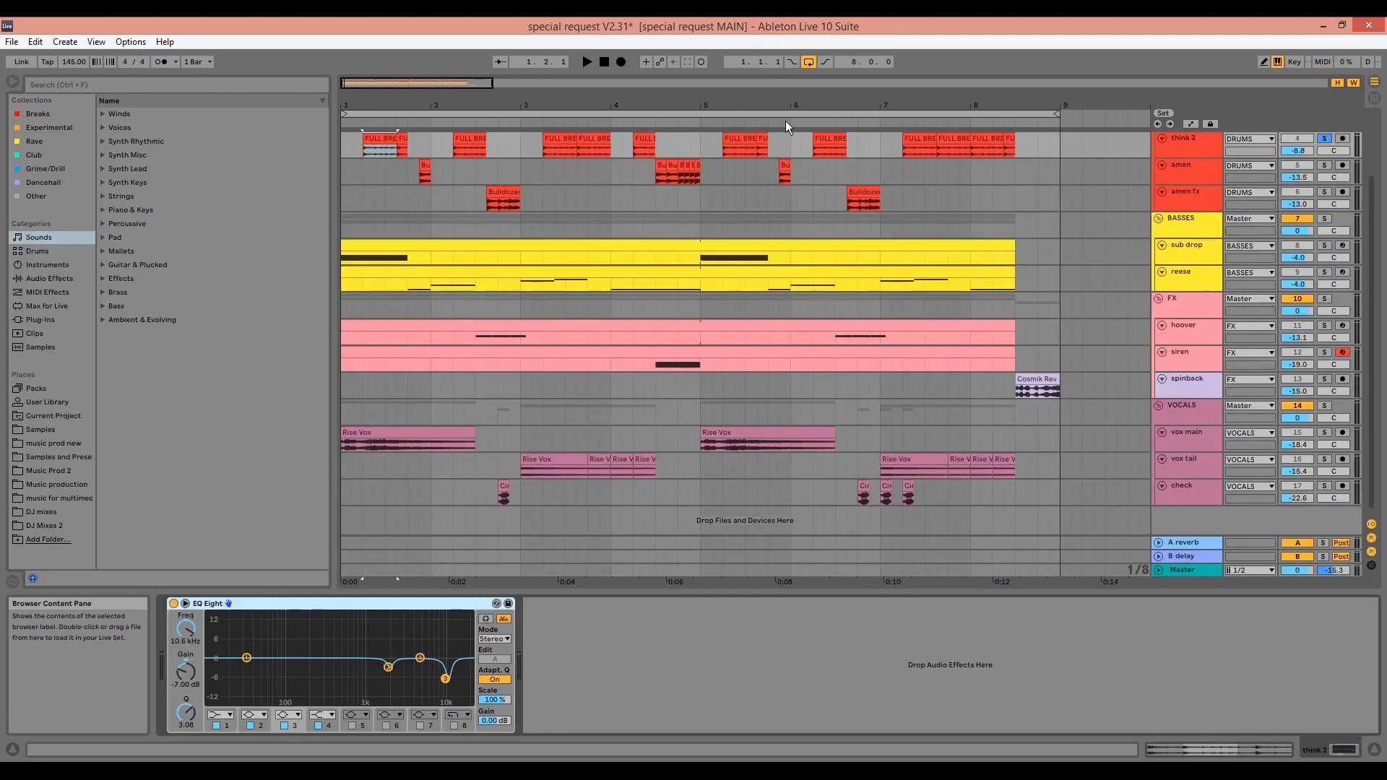
Solo the amen and amen fx tracks together and play them from the start of the arrangement.
left_click(1324, 165)
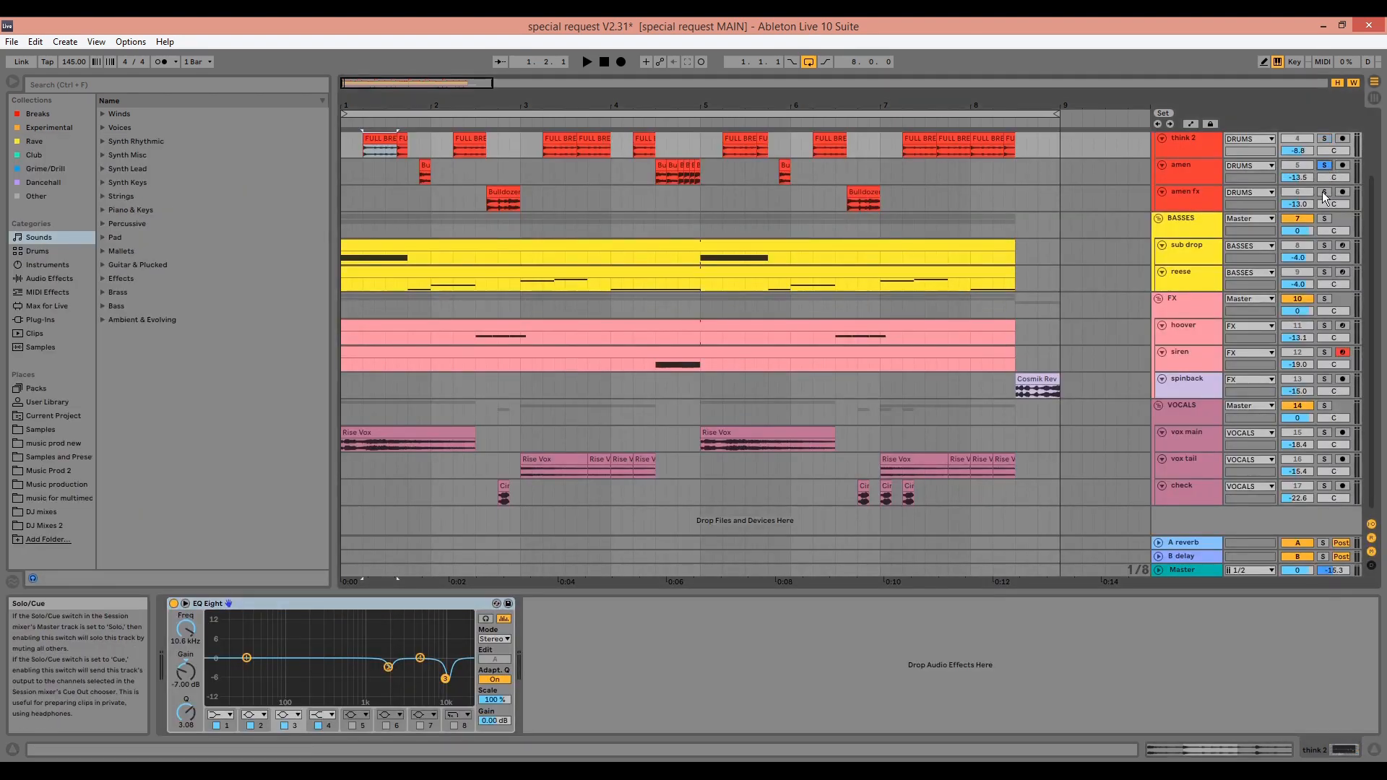
left_click(1324, 193, "ctrl")
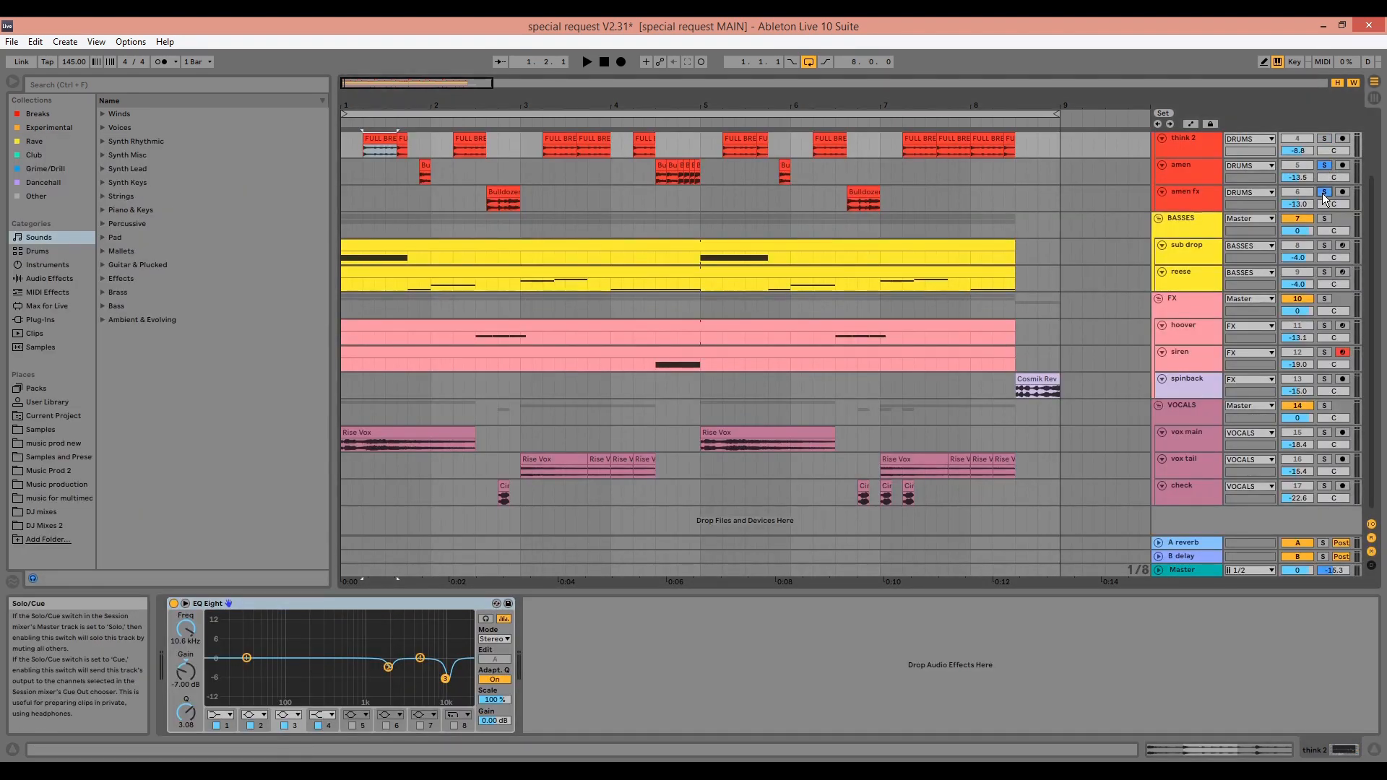
left_click(341, 172)
key("space")
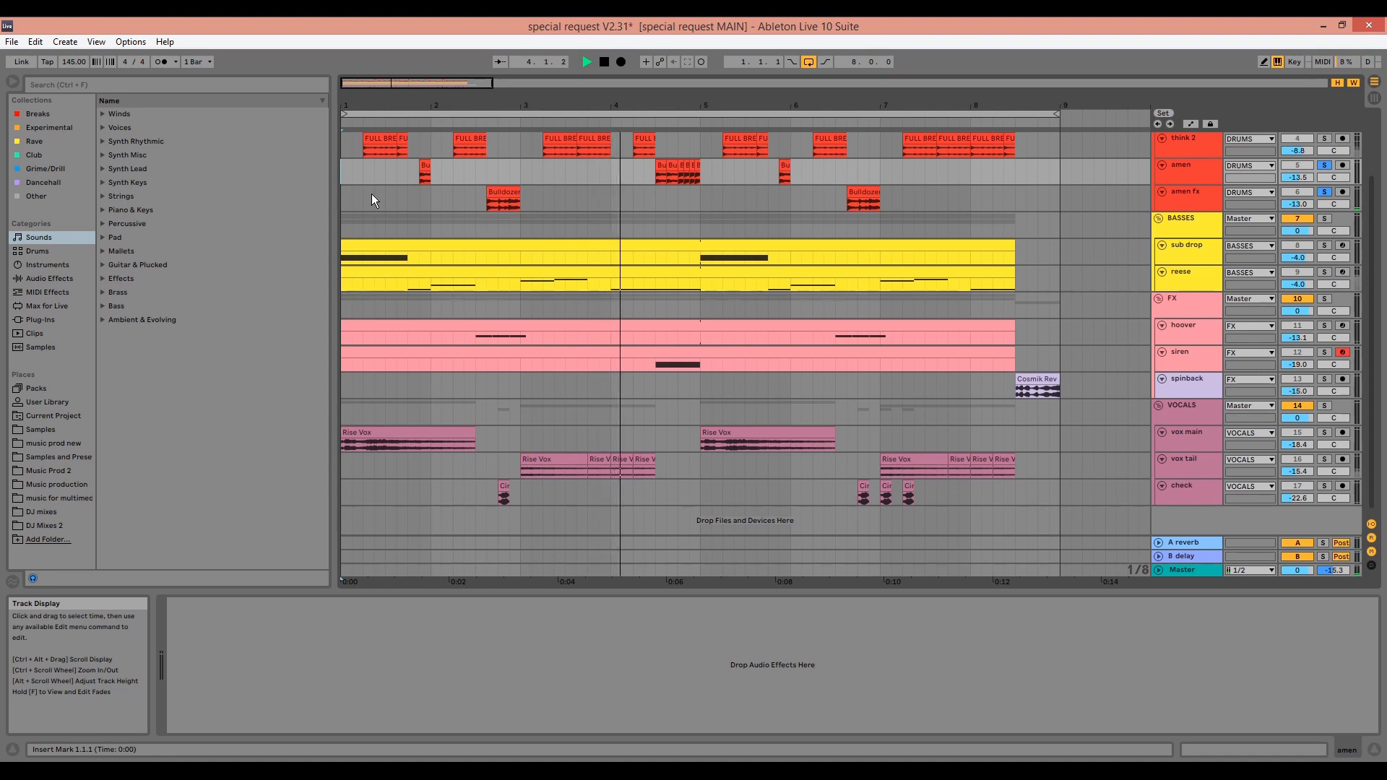
key("space")
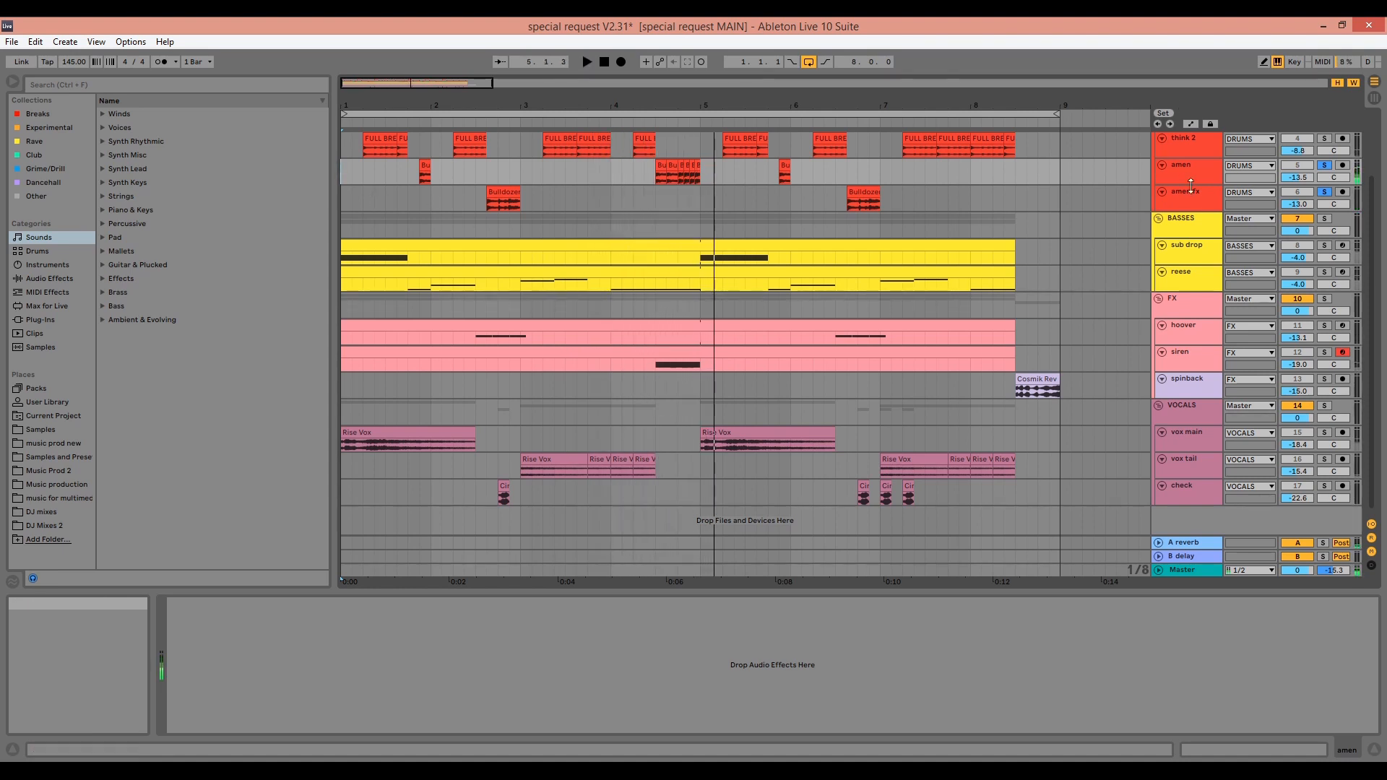
Examine the first amen clip, play the rapid amen cuts at the end of bar 4, and inspect their waveform in an enlarged clip view.
left_click(1196, 171)
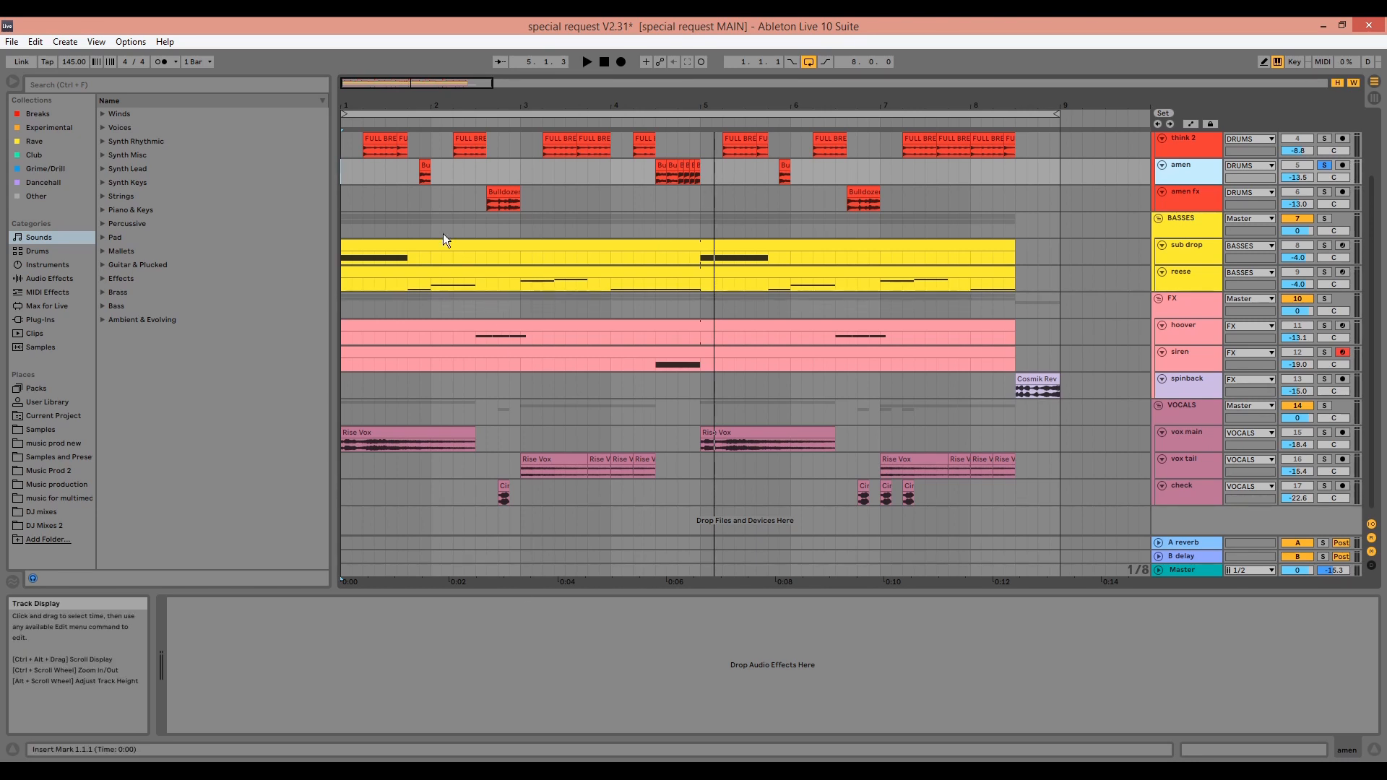
double_click(424, 169)
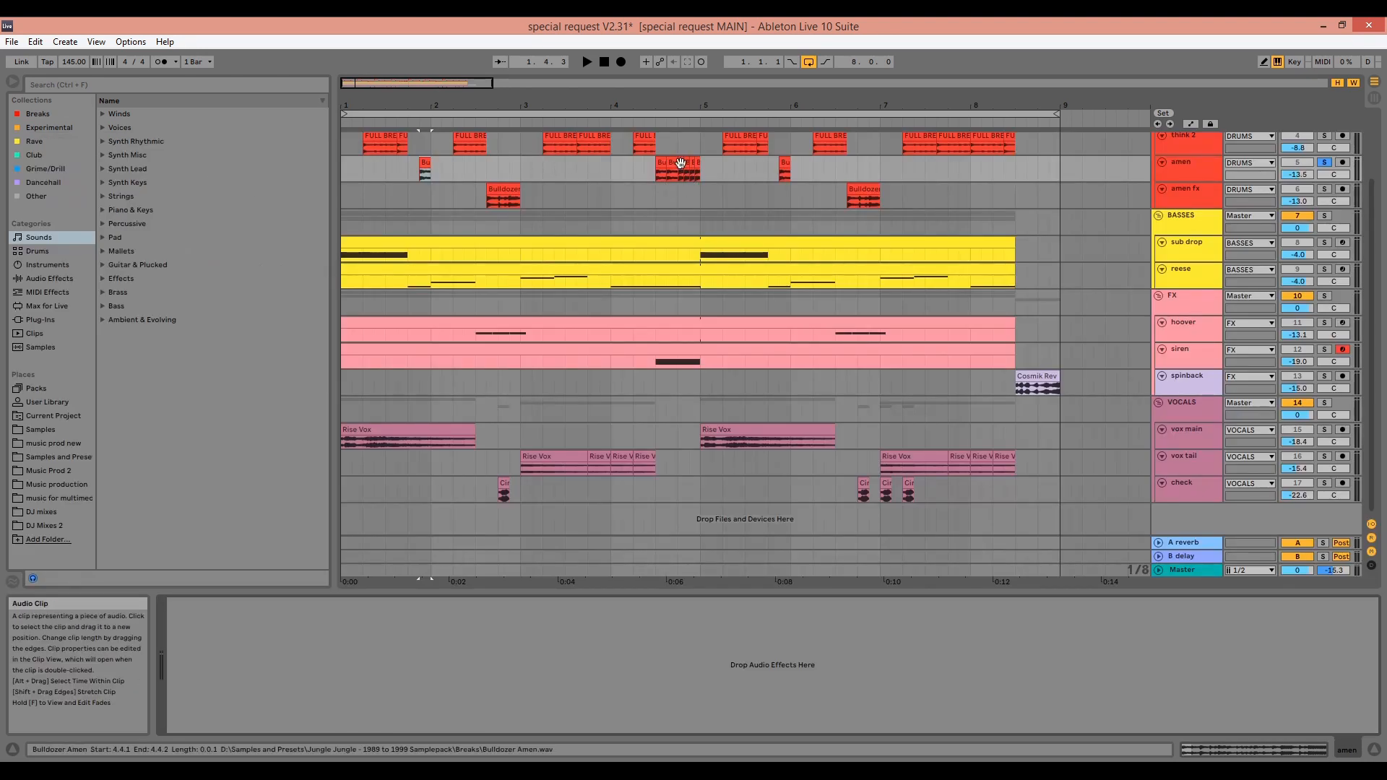
left_click(681, 163)
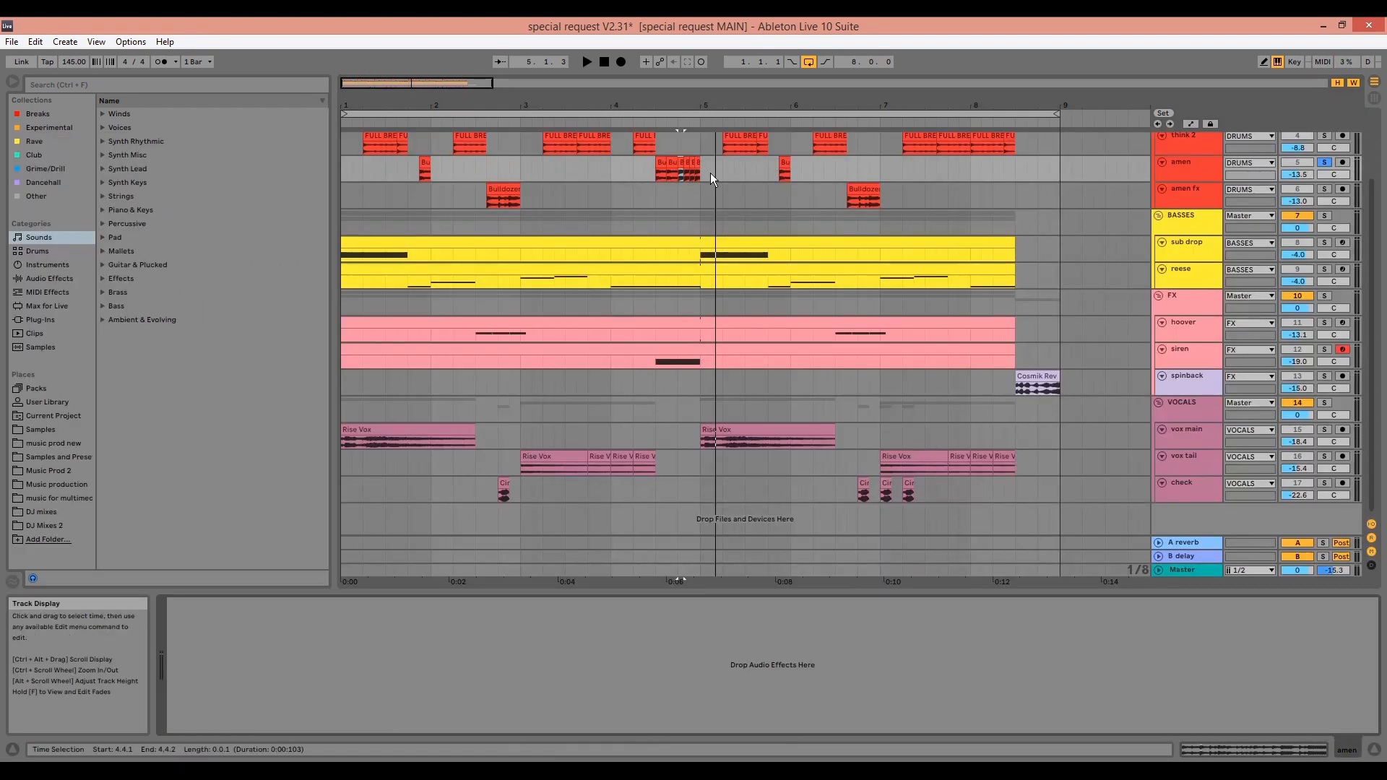
left_click(686, 161)
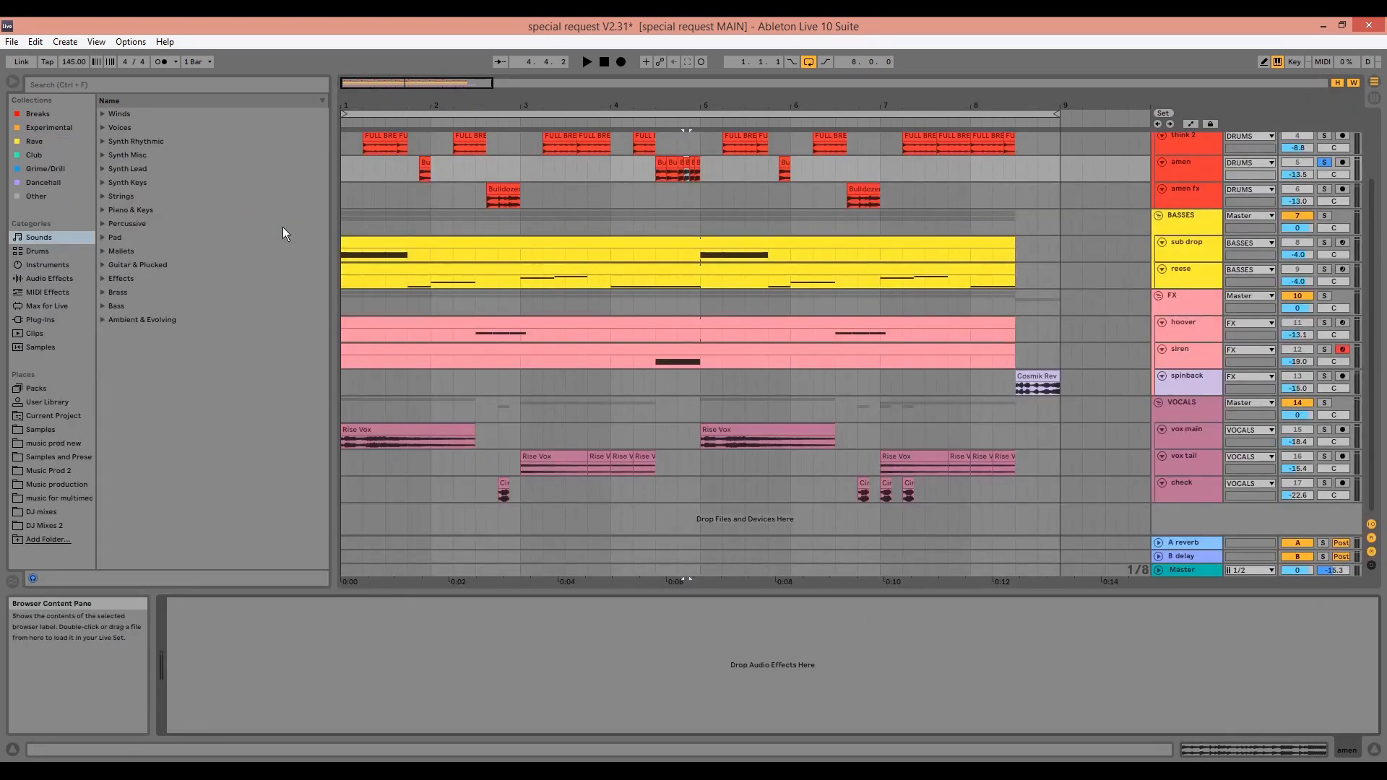
key("space")
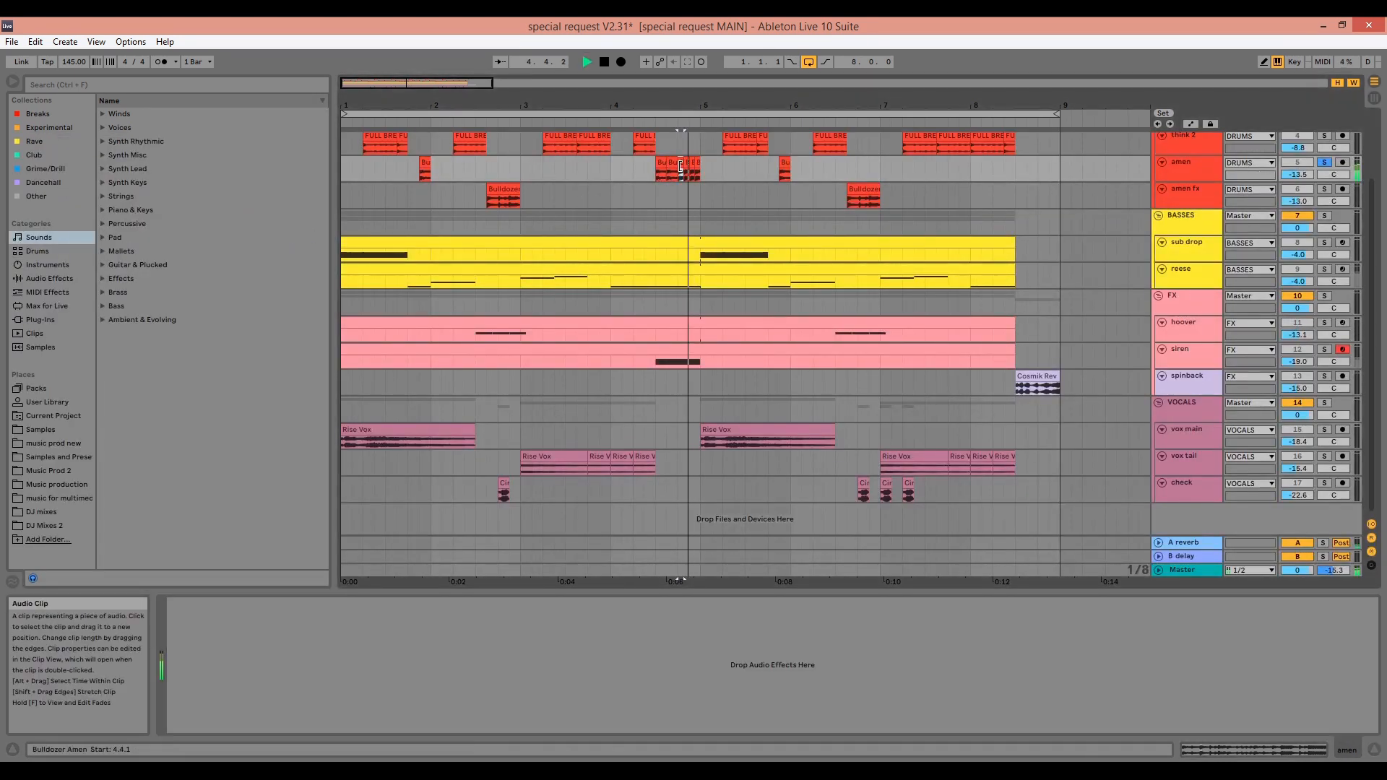
key("space")
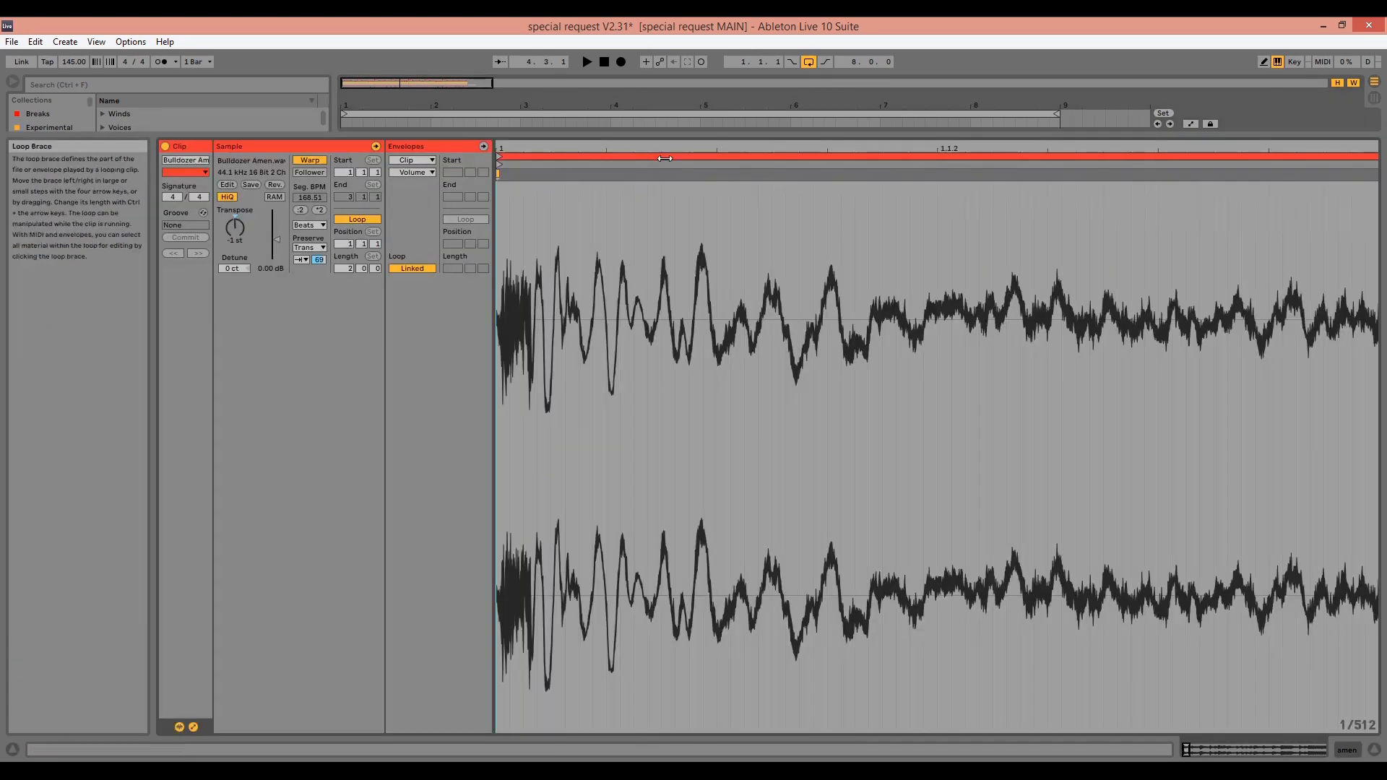
left_click_drag(589, 143, 588, 102)
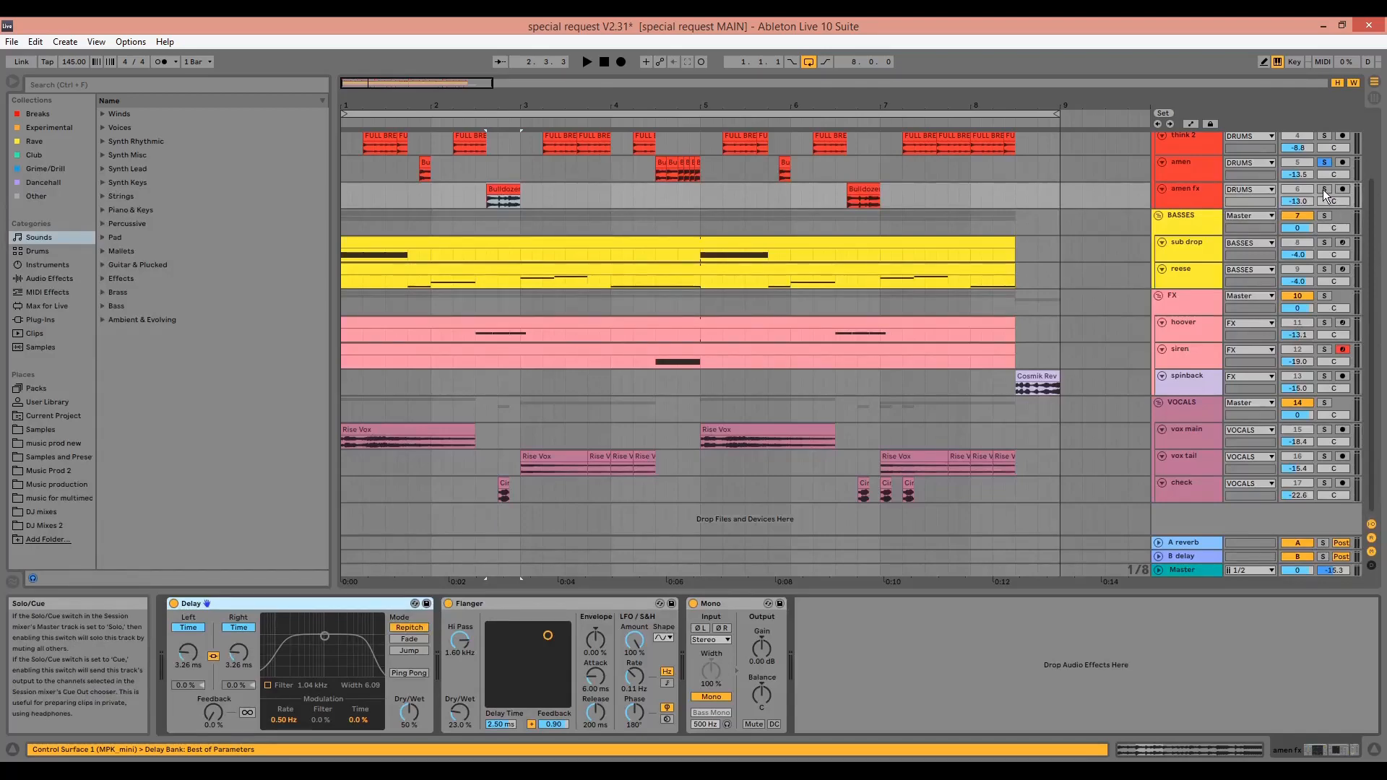
Solo amen fx together with amen, and play and examine the first amen fx clip at the end of bar 2.
left_click(1323, 189)
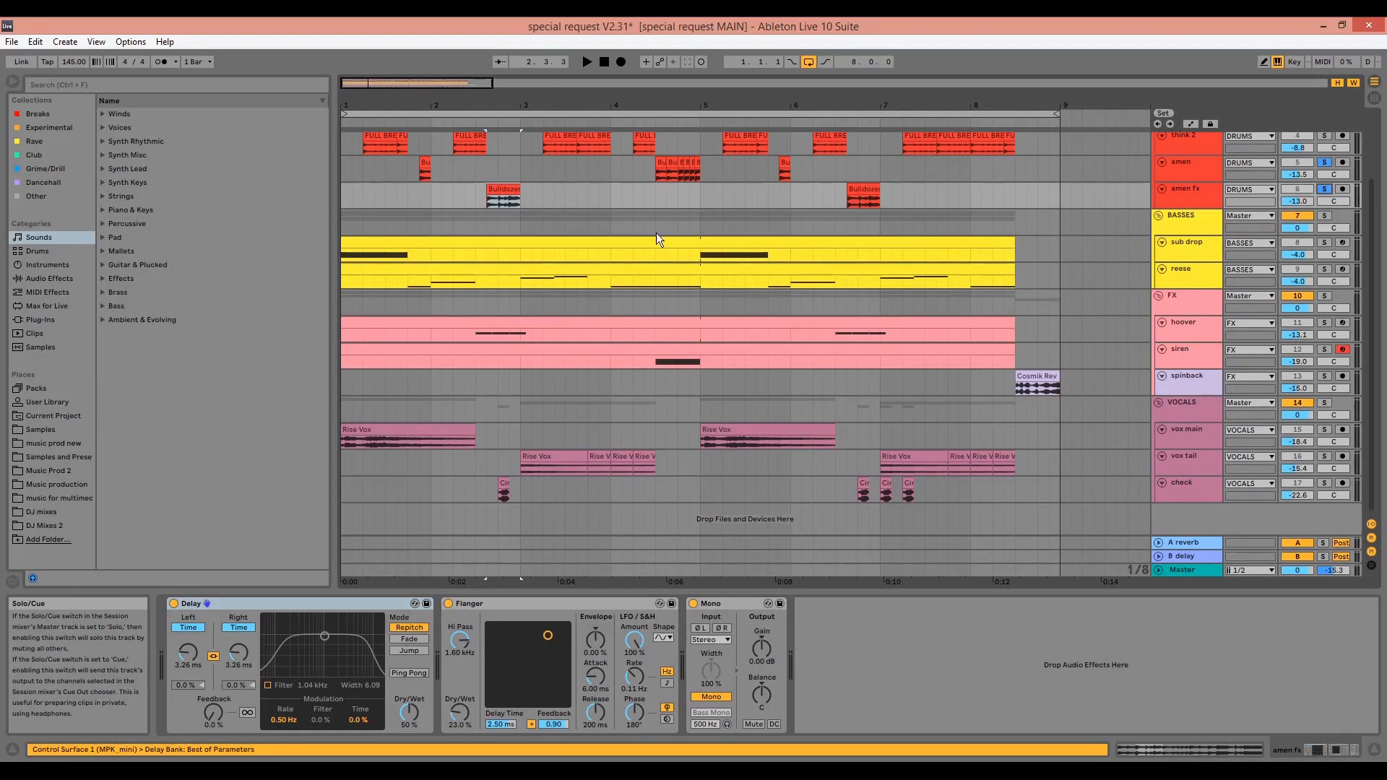
left_click(515, 193)
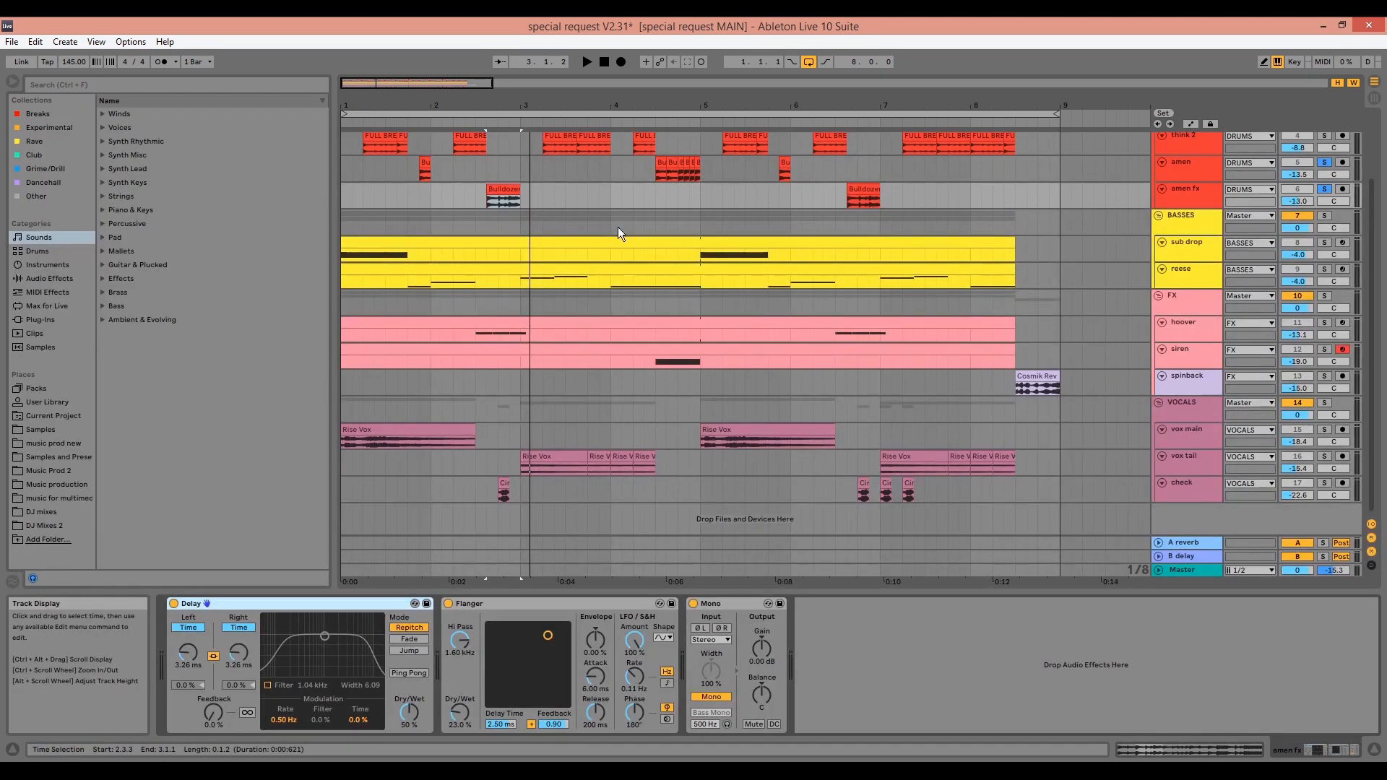
left_click(497, 189)
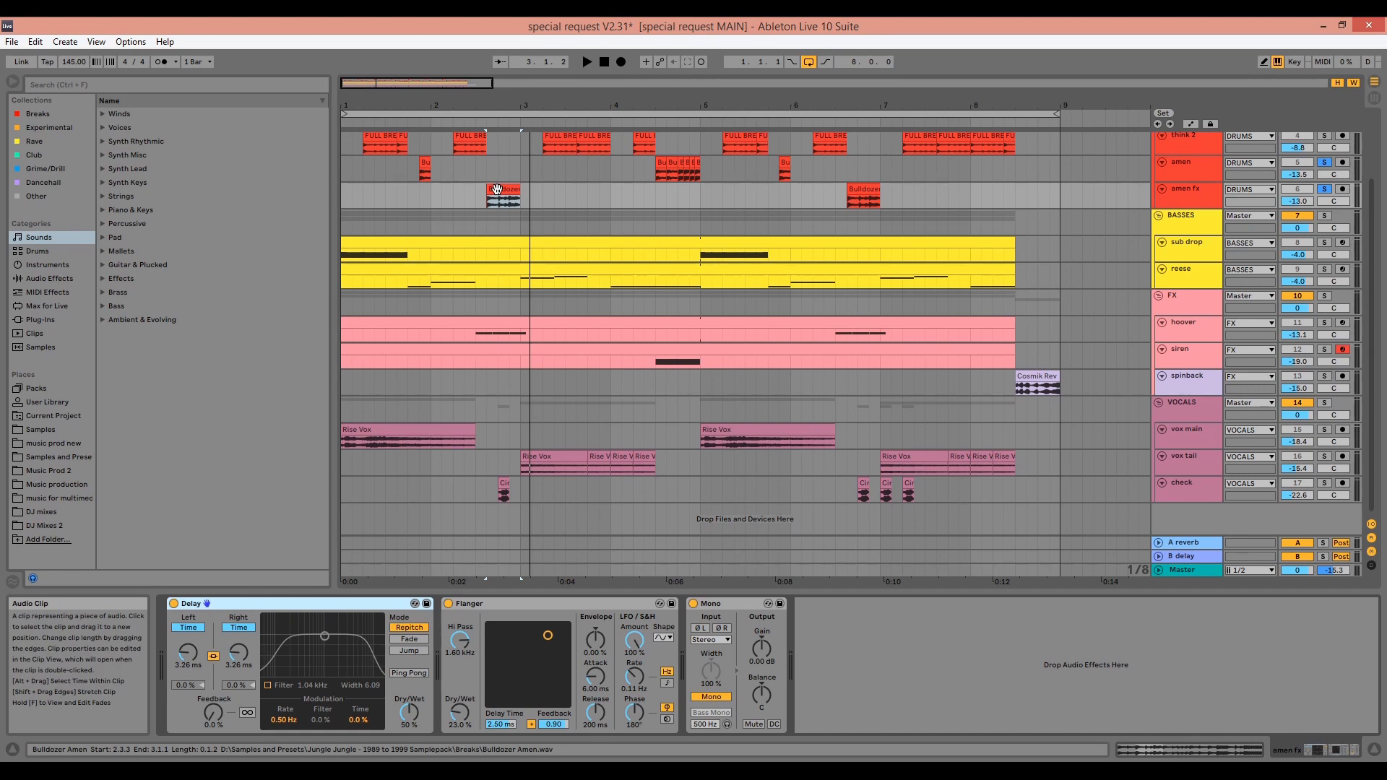
double_click(497, 190)
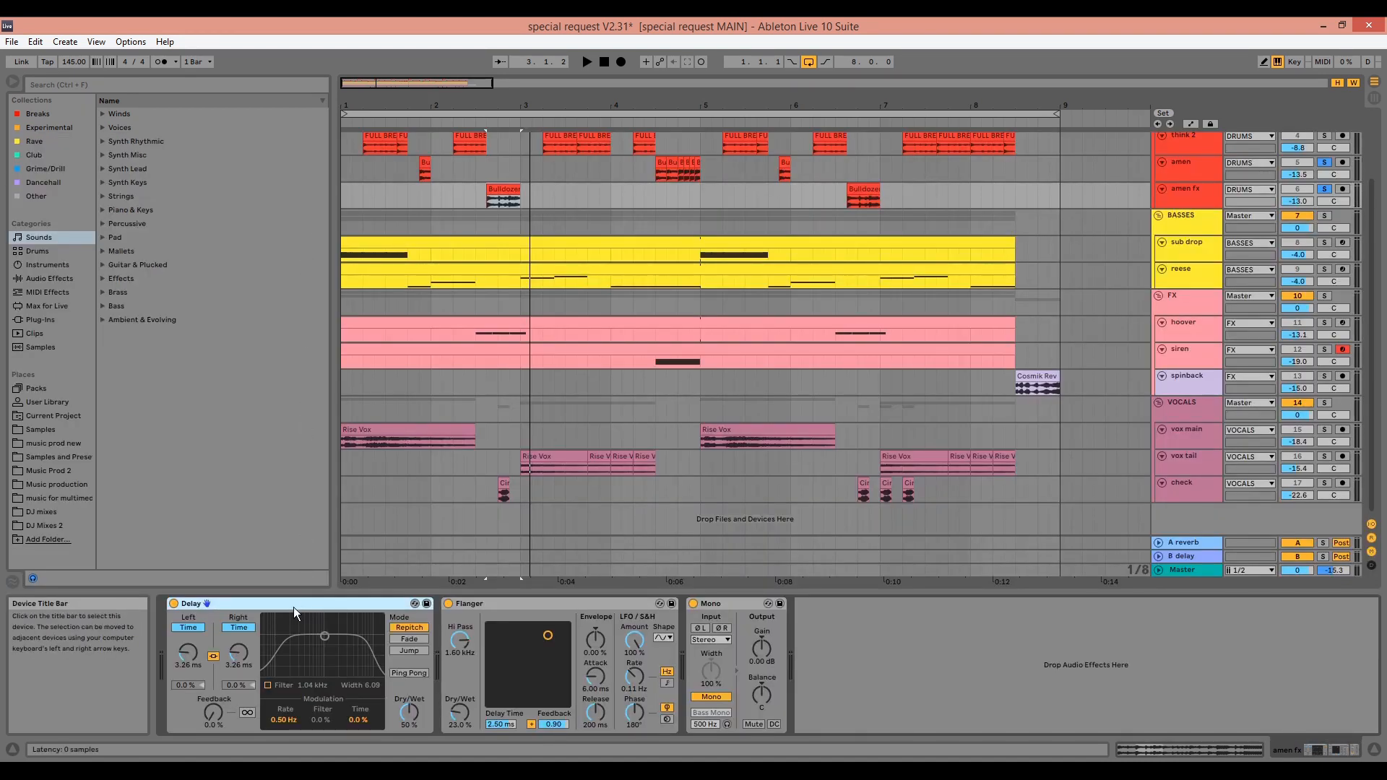
Compare the first amen fx clip with the Flanger on and off, leaving the Flanger switched on.
left_click(500, 608)
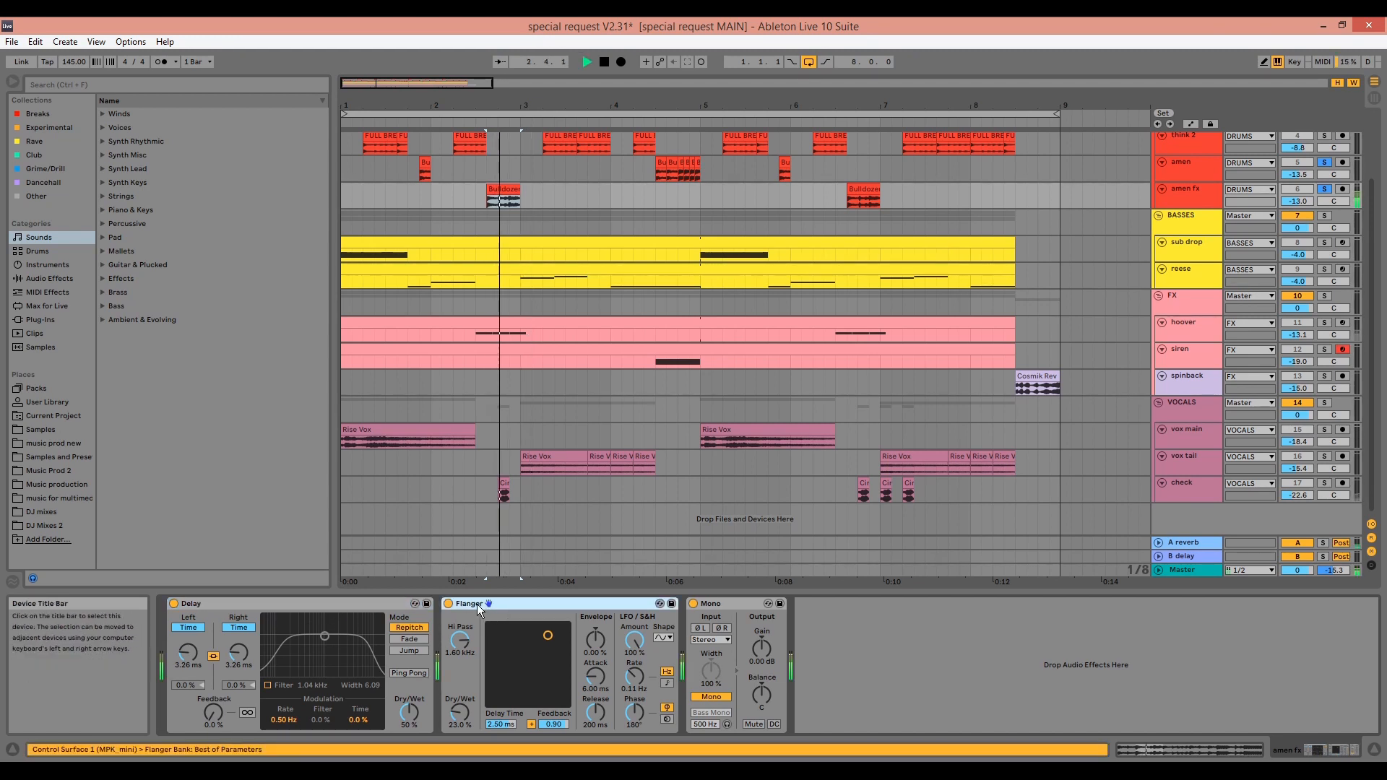
left_click(448, 603)
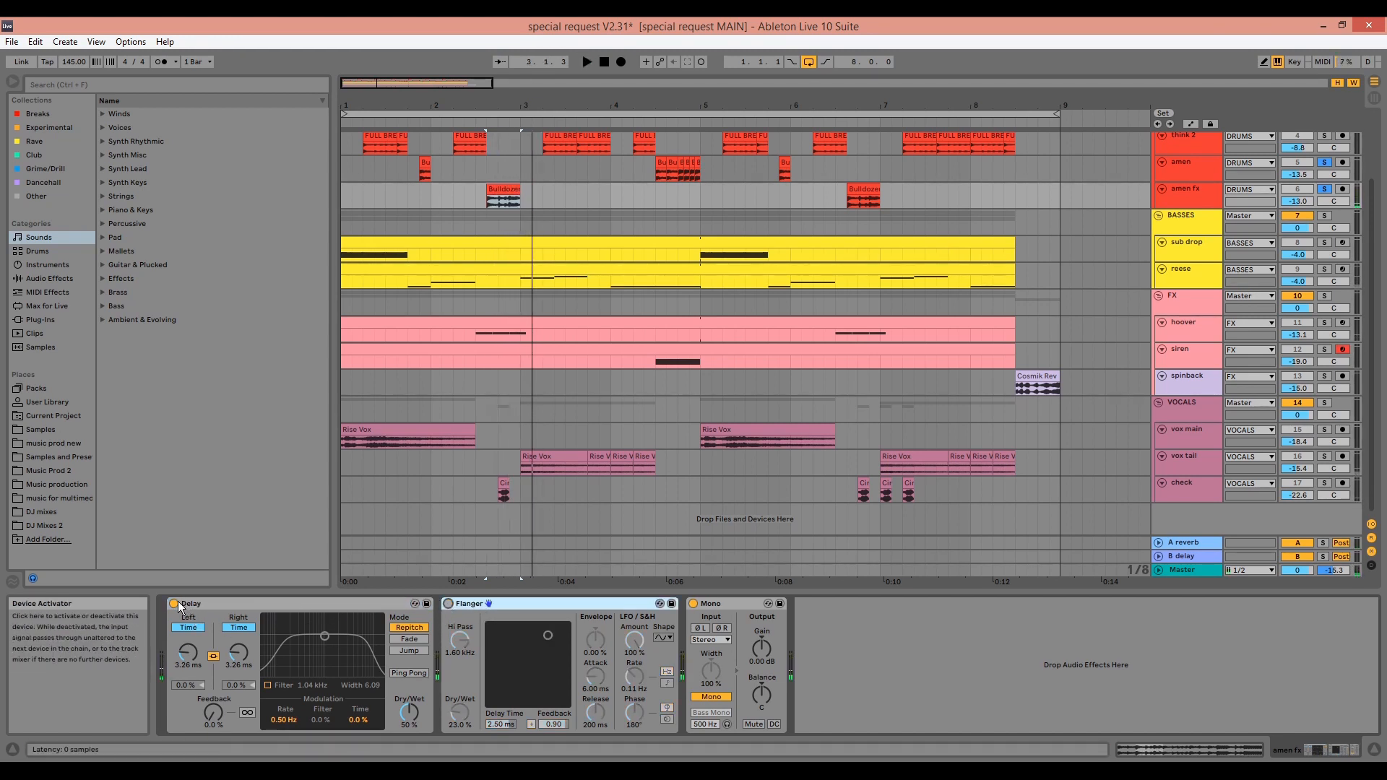
key("space")
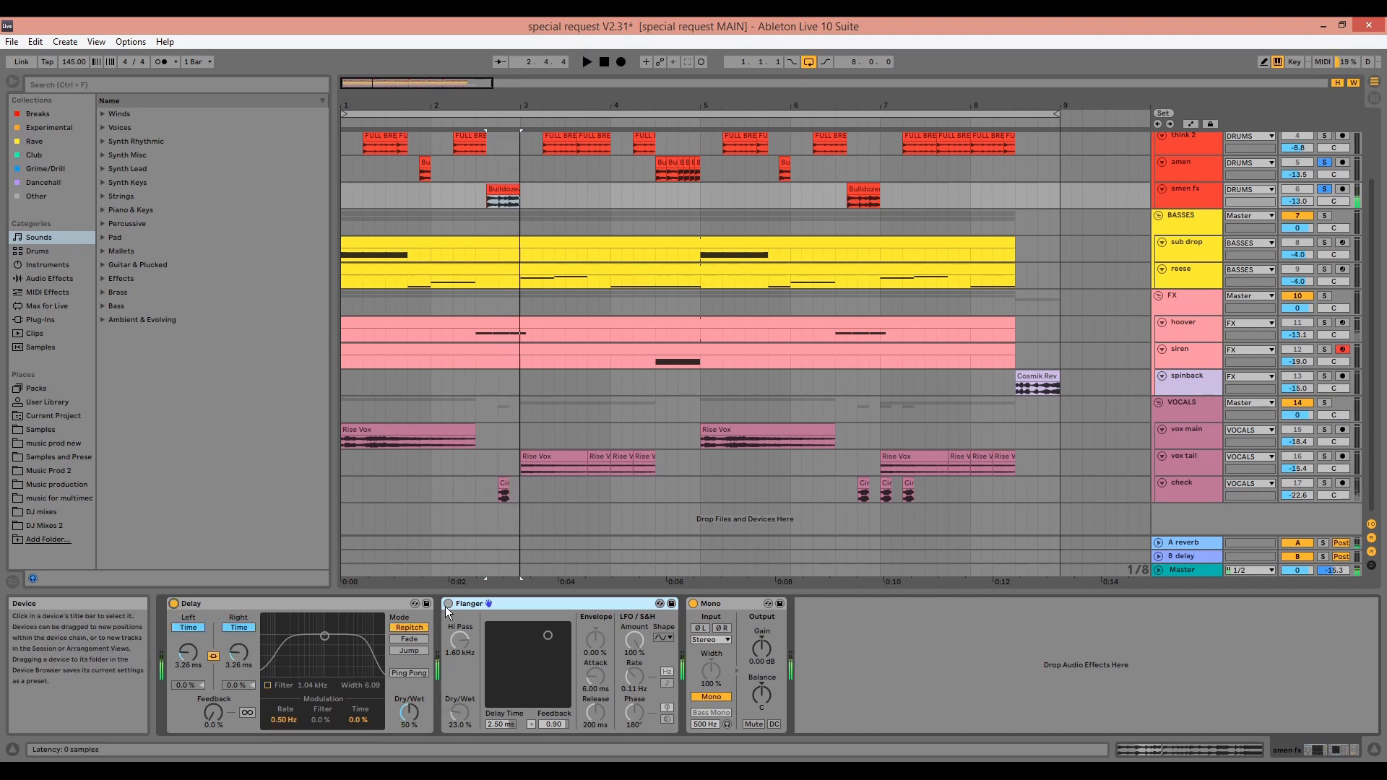
left_click(448, 603)
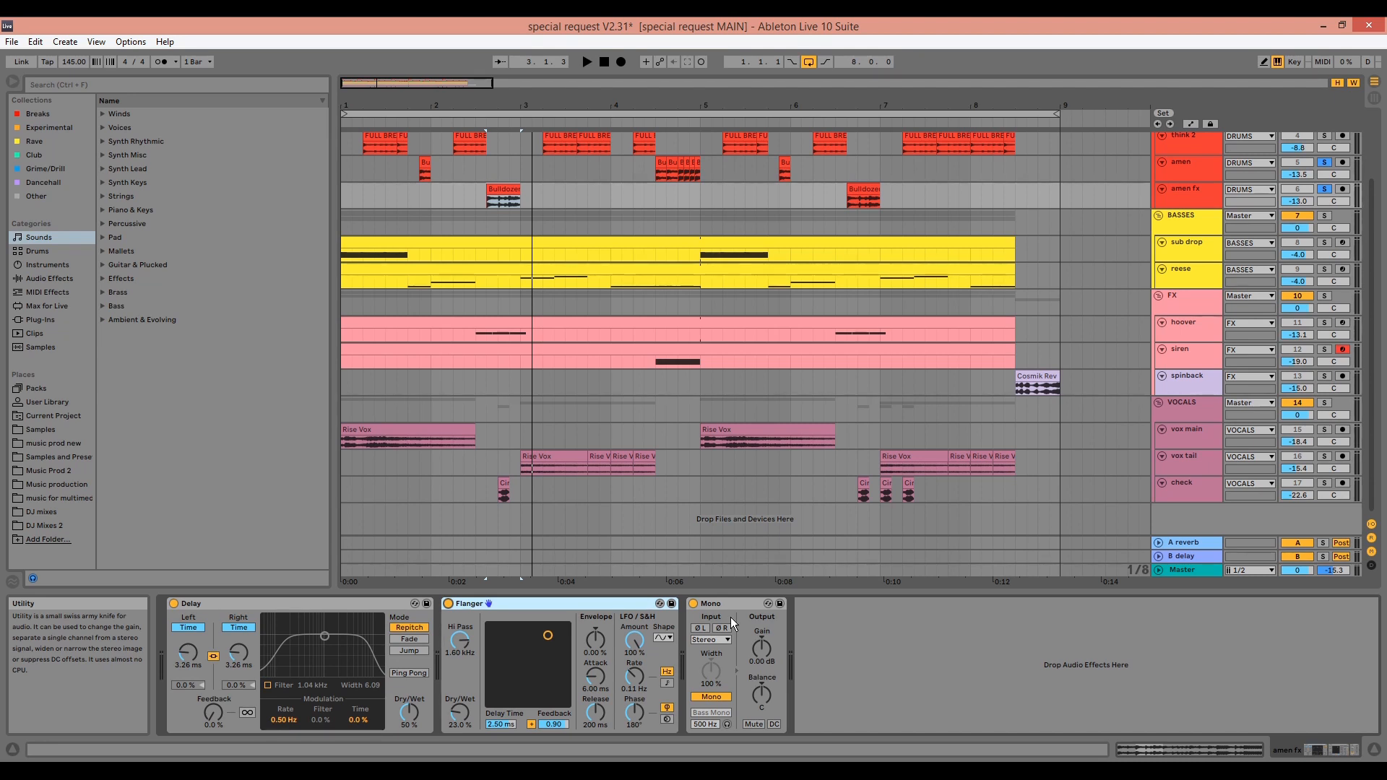
Solo the whole DRUMS group and play it from the start of the arrangement.
scroll(914, 556, "up", 3)
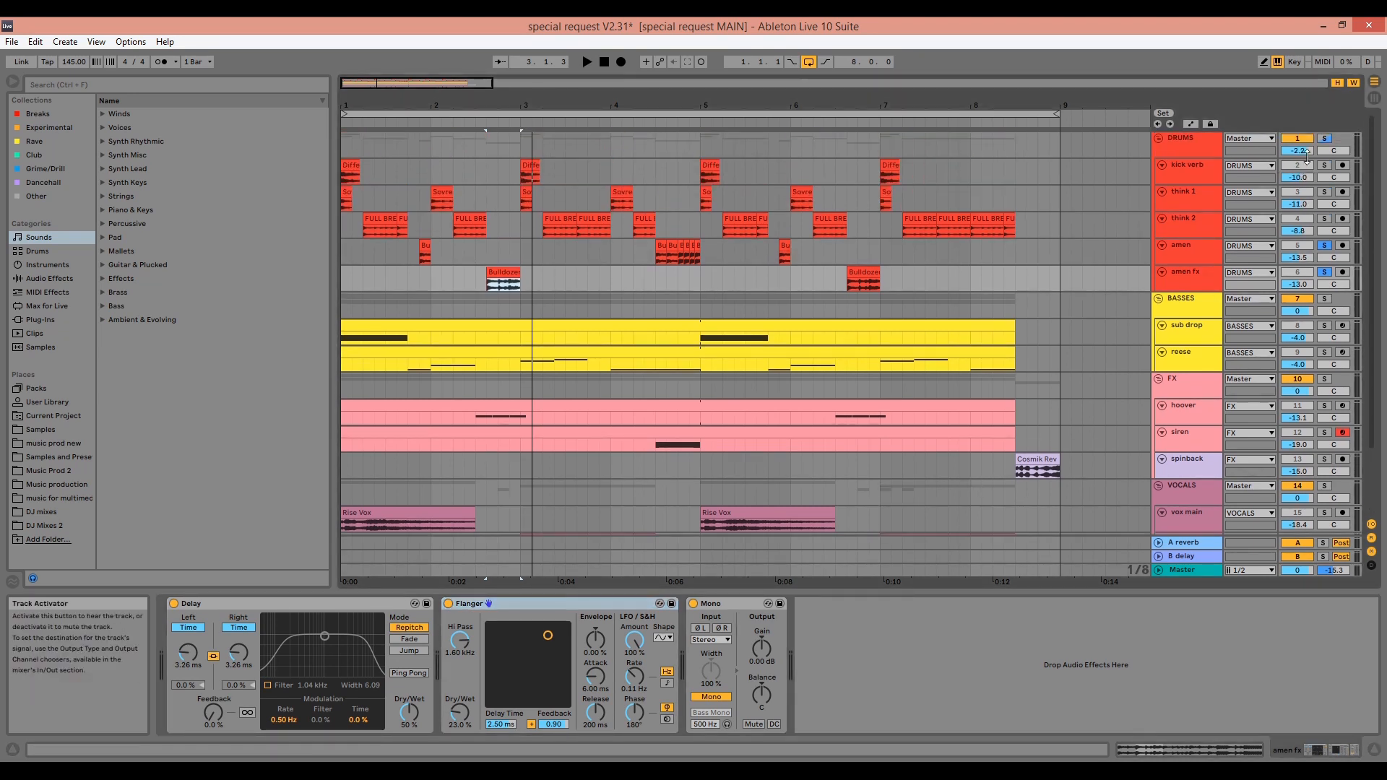
left_click(1329, 141)
left_click(354, 162)
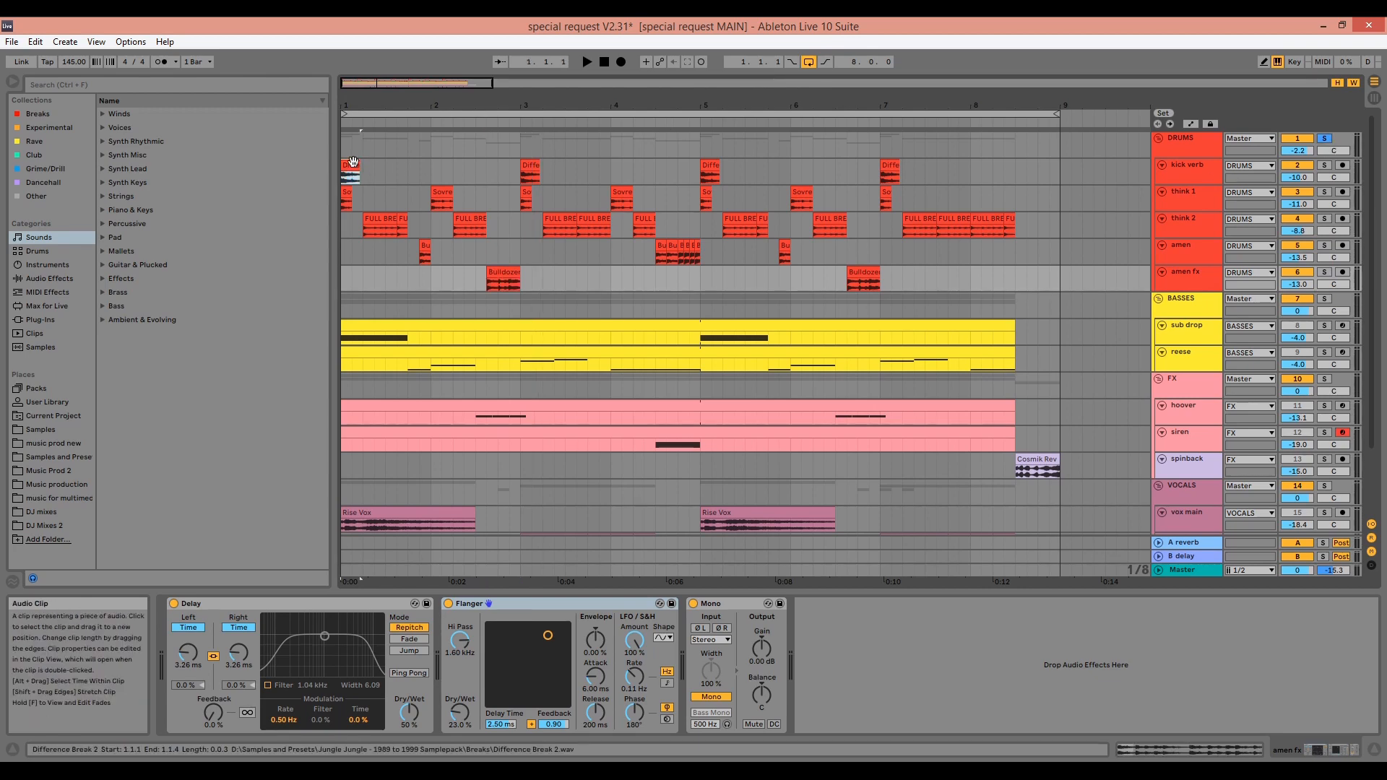
key("space")
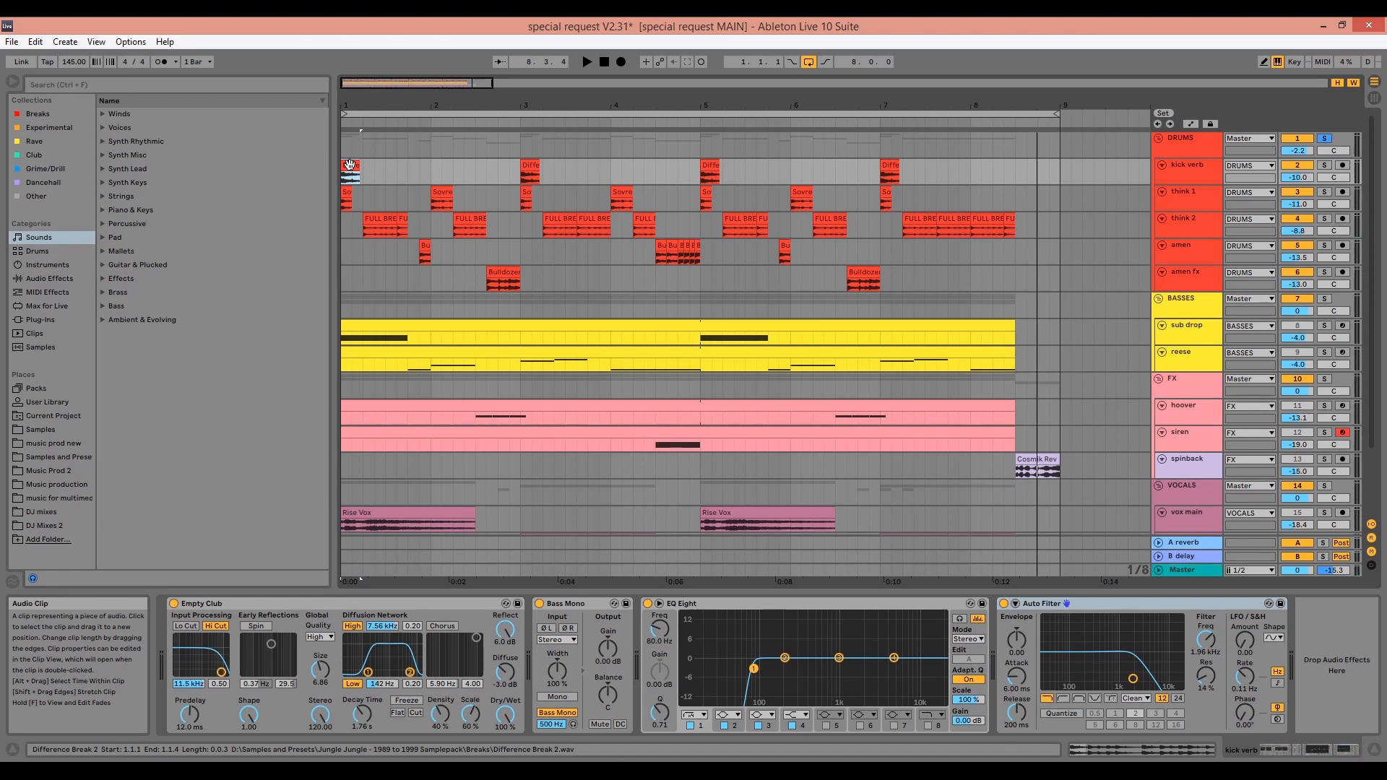
Examine think 2's EQ Eight and the DRUMS group's Drum Buss and EQ Eight.
left_click(1187, 223)
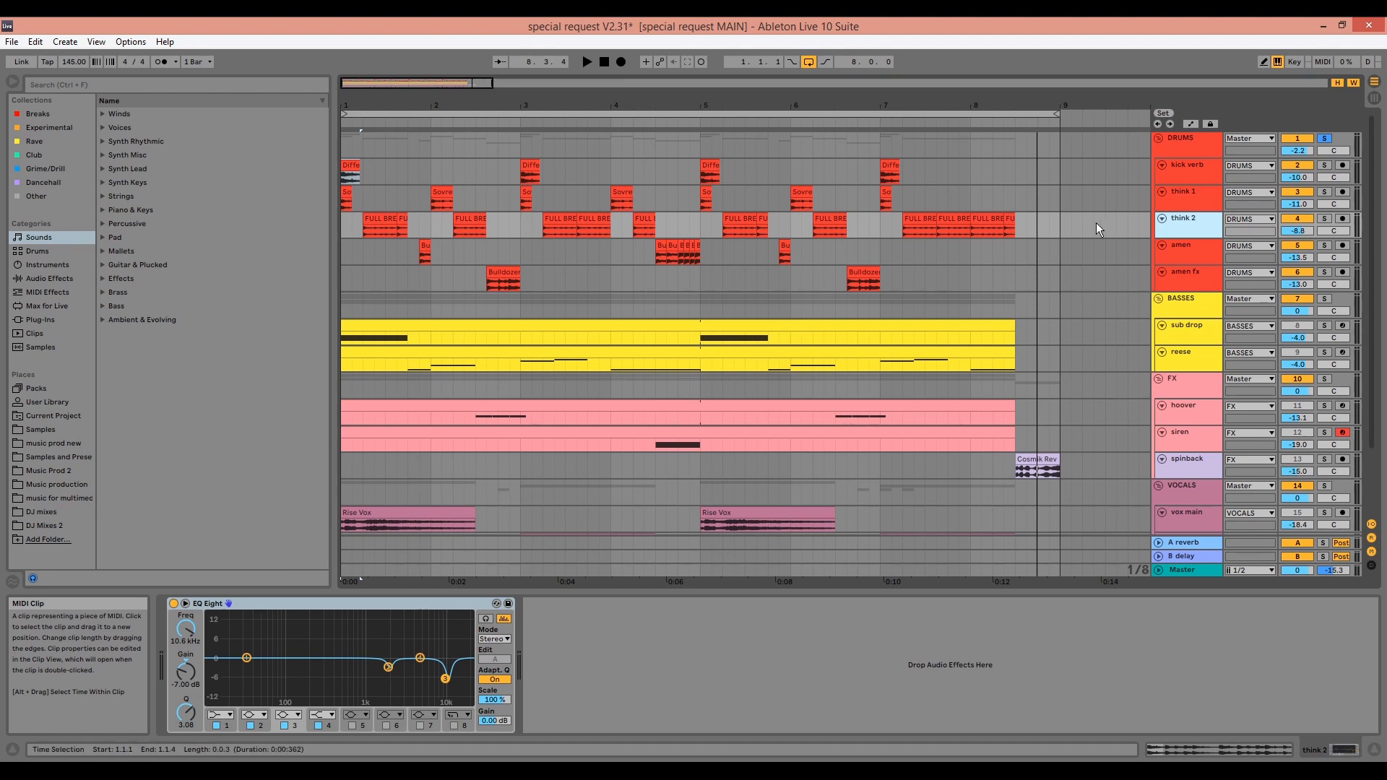
left_click(1187, 140)
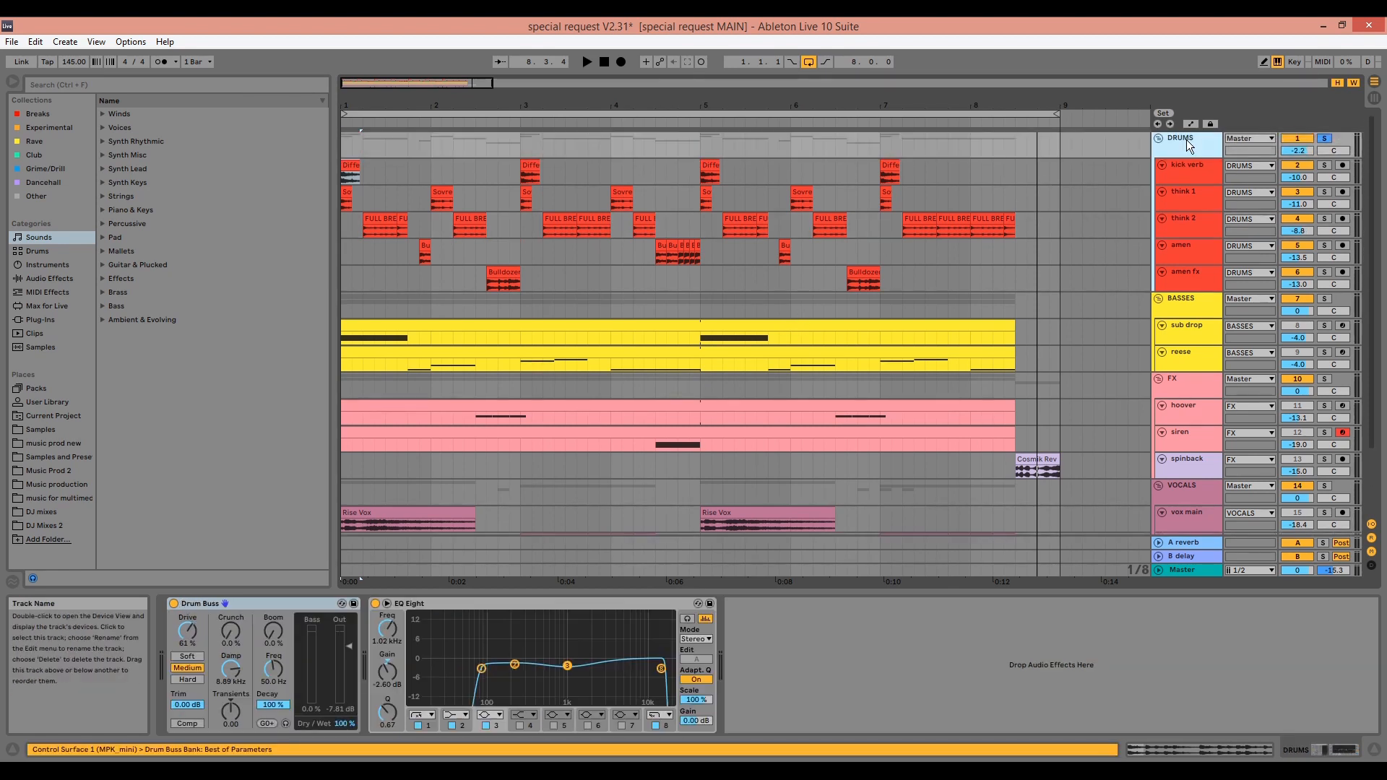
left_click(290, 598)
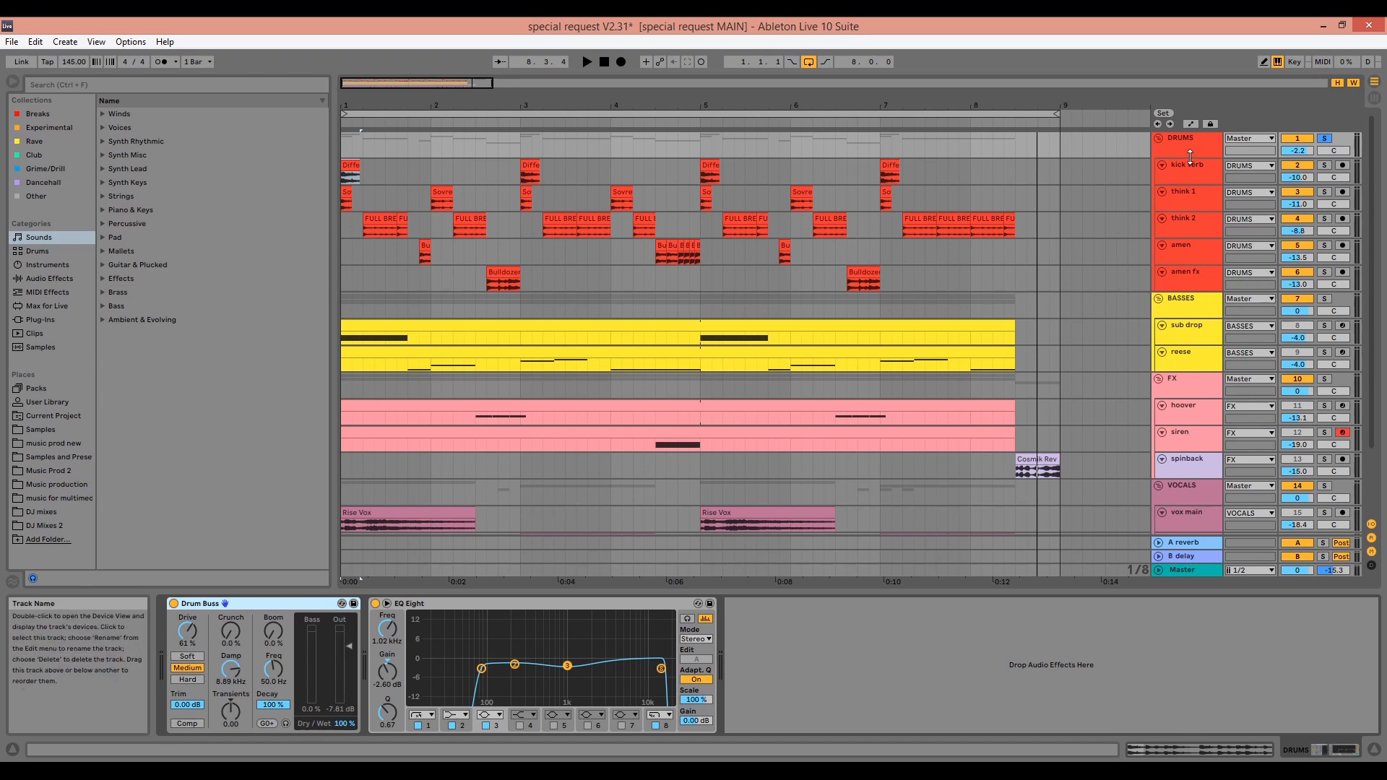
Enlarge the DRUMS group track to show its send levels, and examine the A reverb return's EQ Eight and Empty Club reverb.
left_click_drag(1189, 160, 1192, 172)
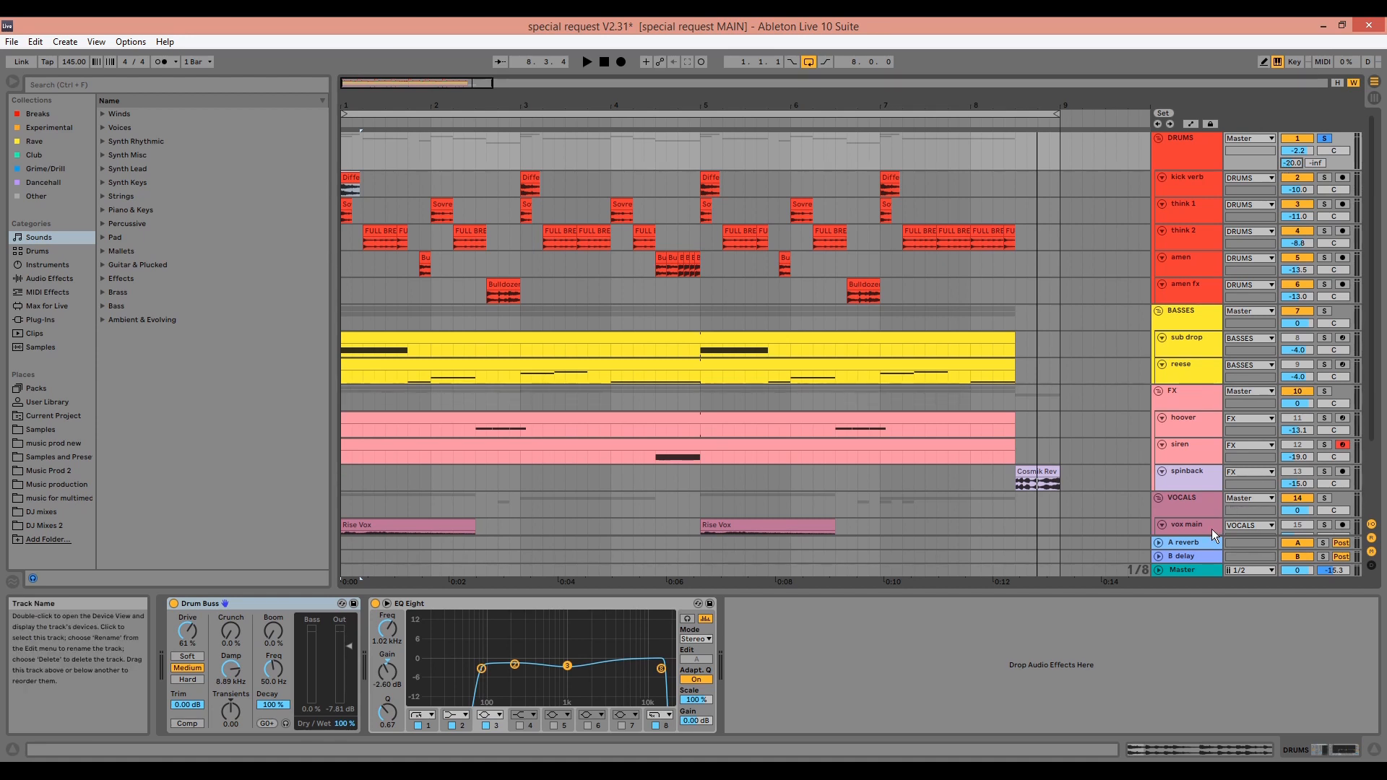
left_click(1185, 542)
left_click(603, 604)
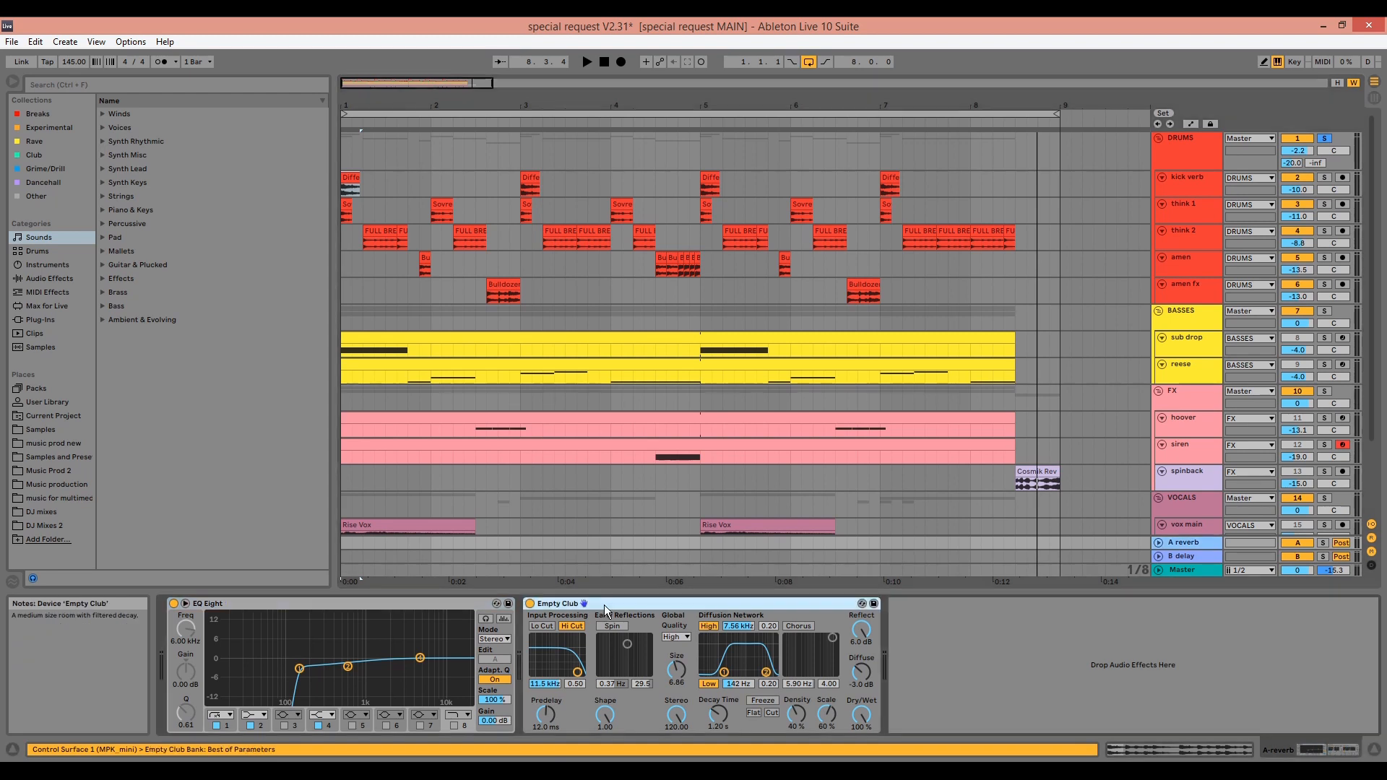
left_click(416, 604)
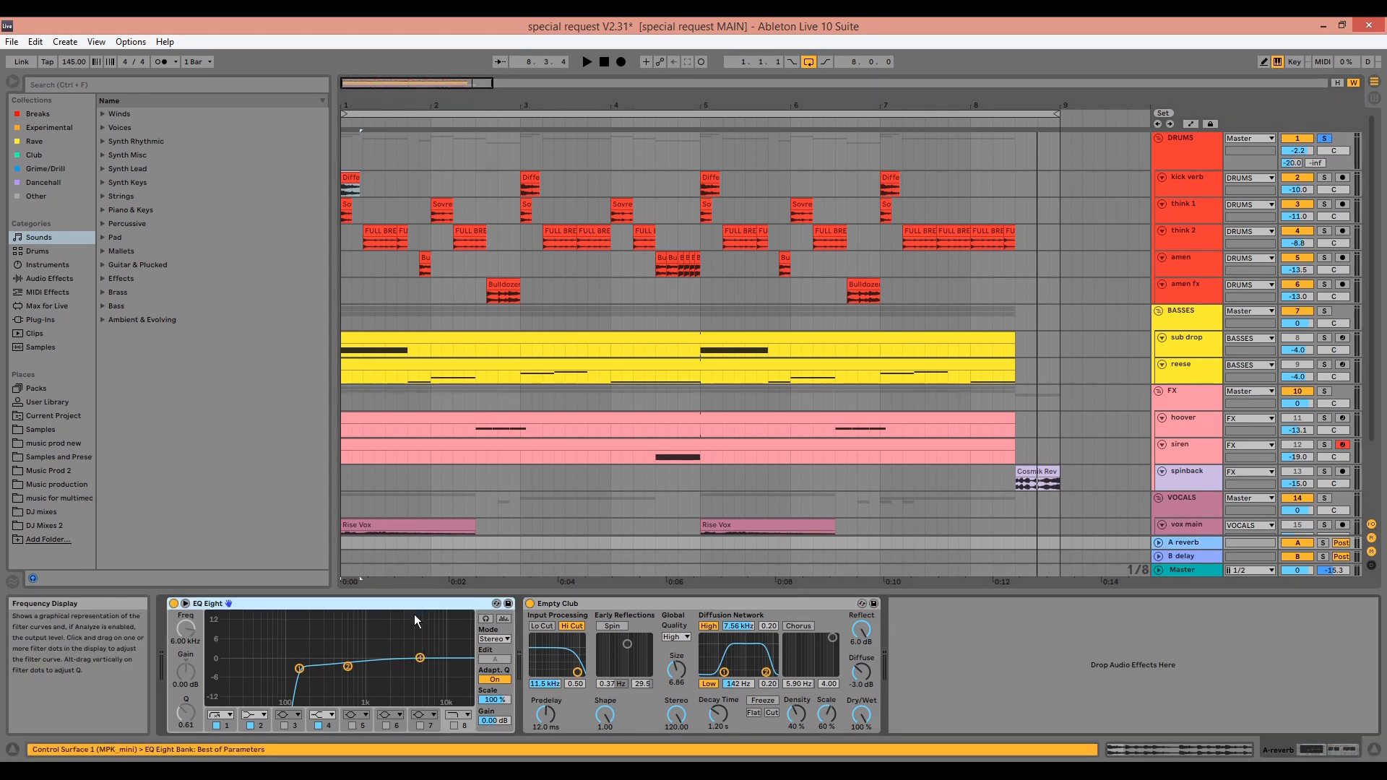
Solo the BASSES group and play both bass tracks from the start of the arrangement.
left_click(1324, 310)
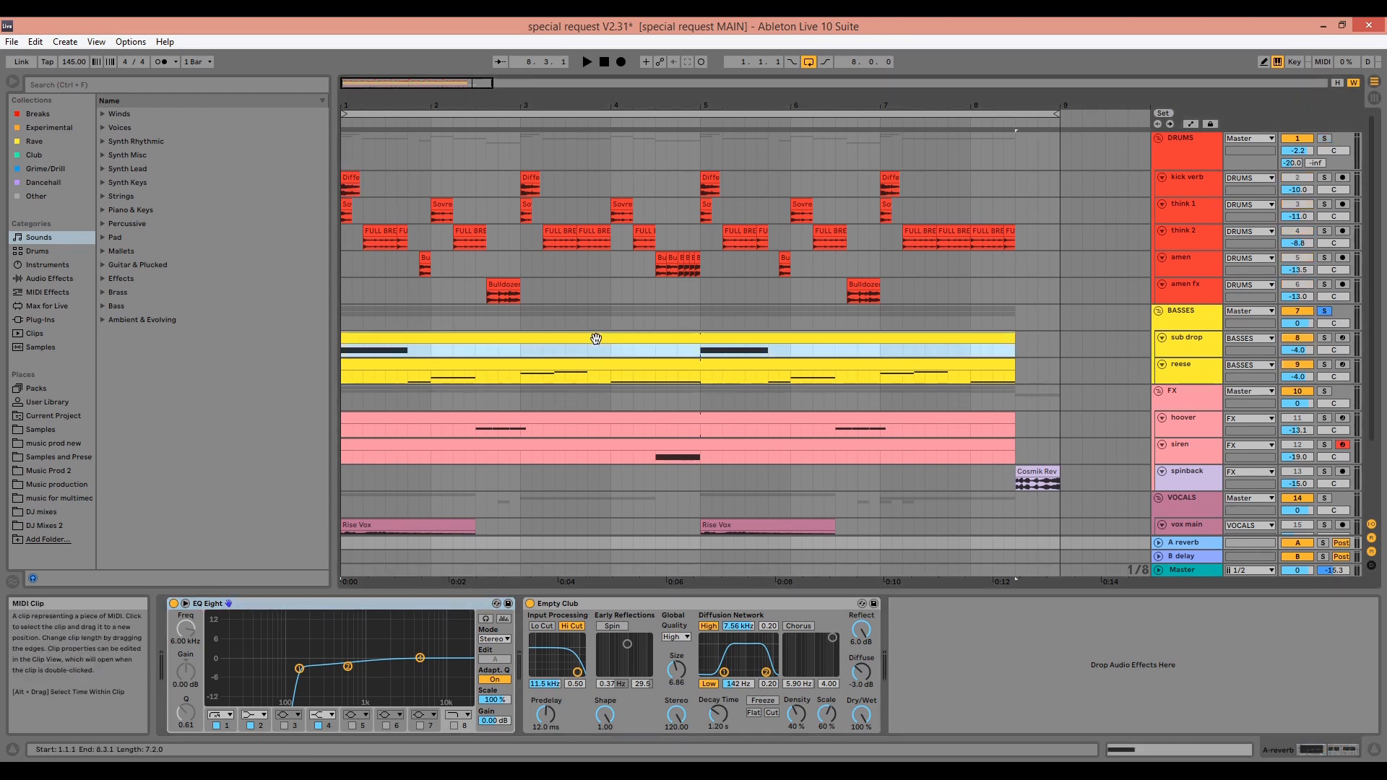
left_click(597, 337)
key("space")
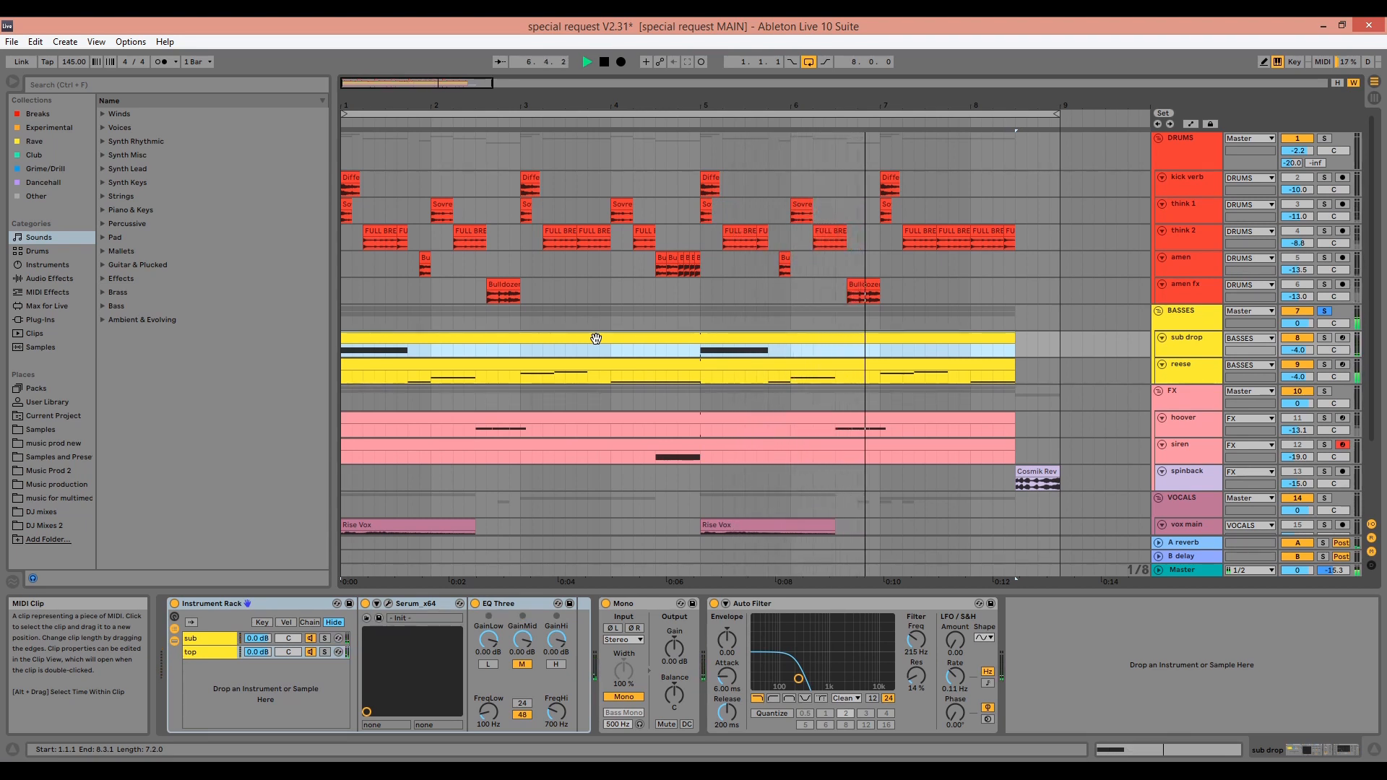
key("space")
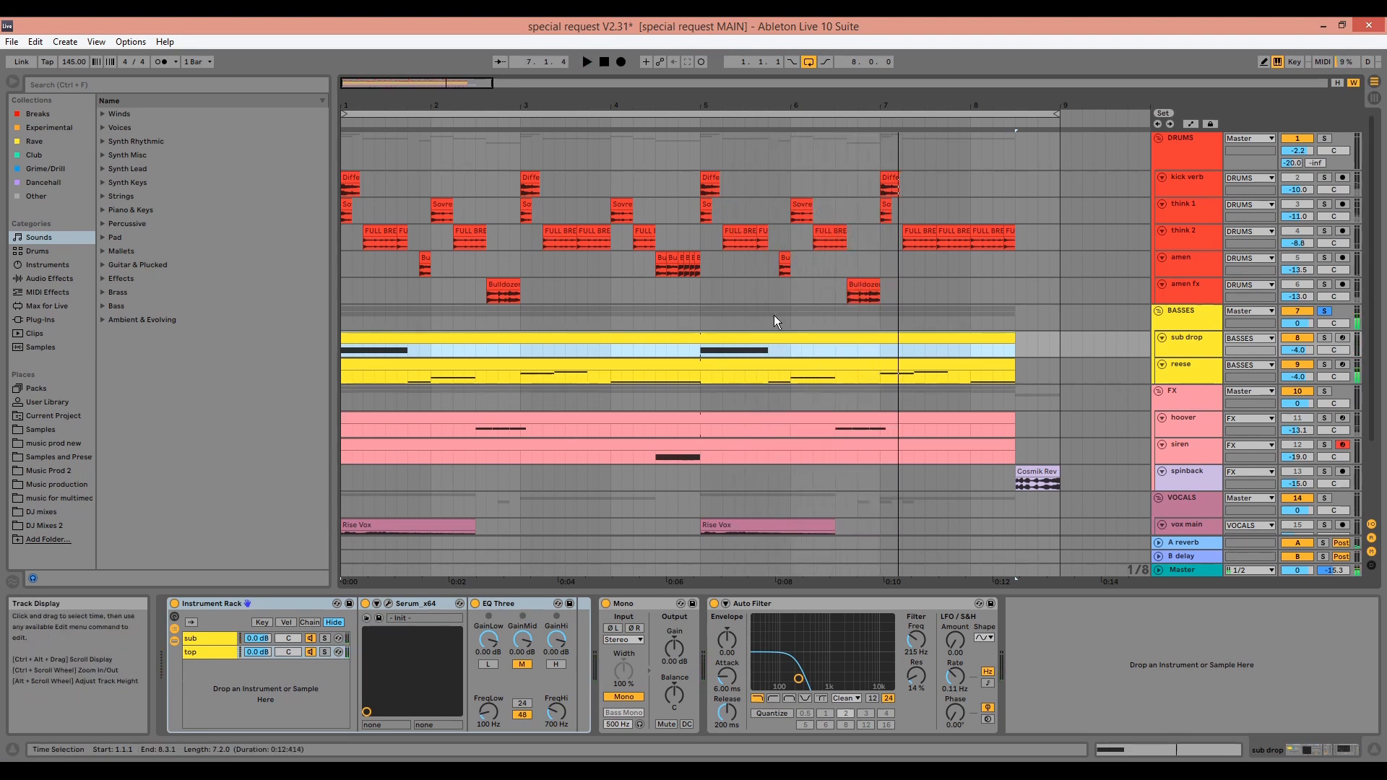
Solo the sub drop track and play its notes from the start of the arrangement and from bar 5.
left_click(1324, 338)
left_click(456, 335)
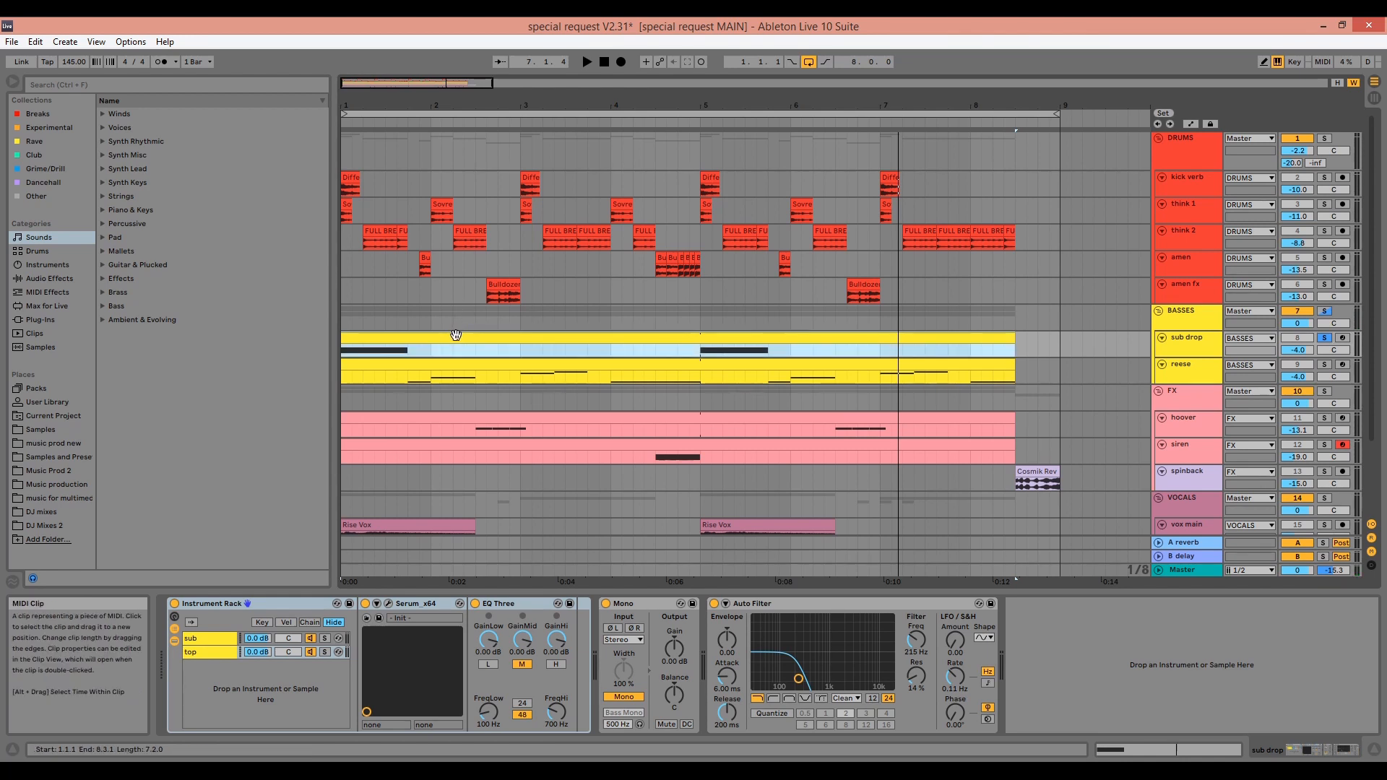
key("space")
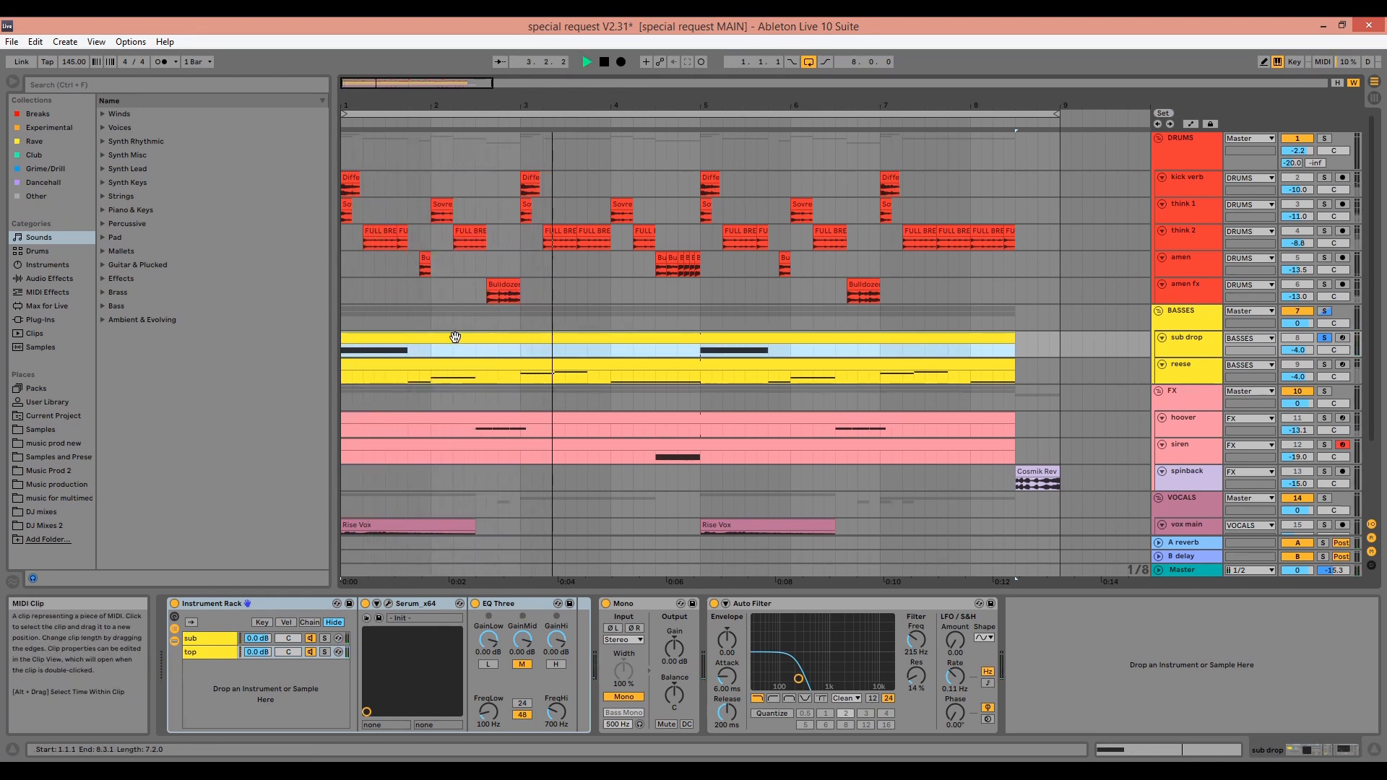
key("space")
left_click(700, 349)
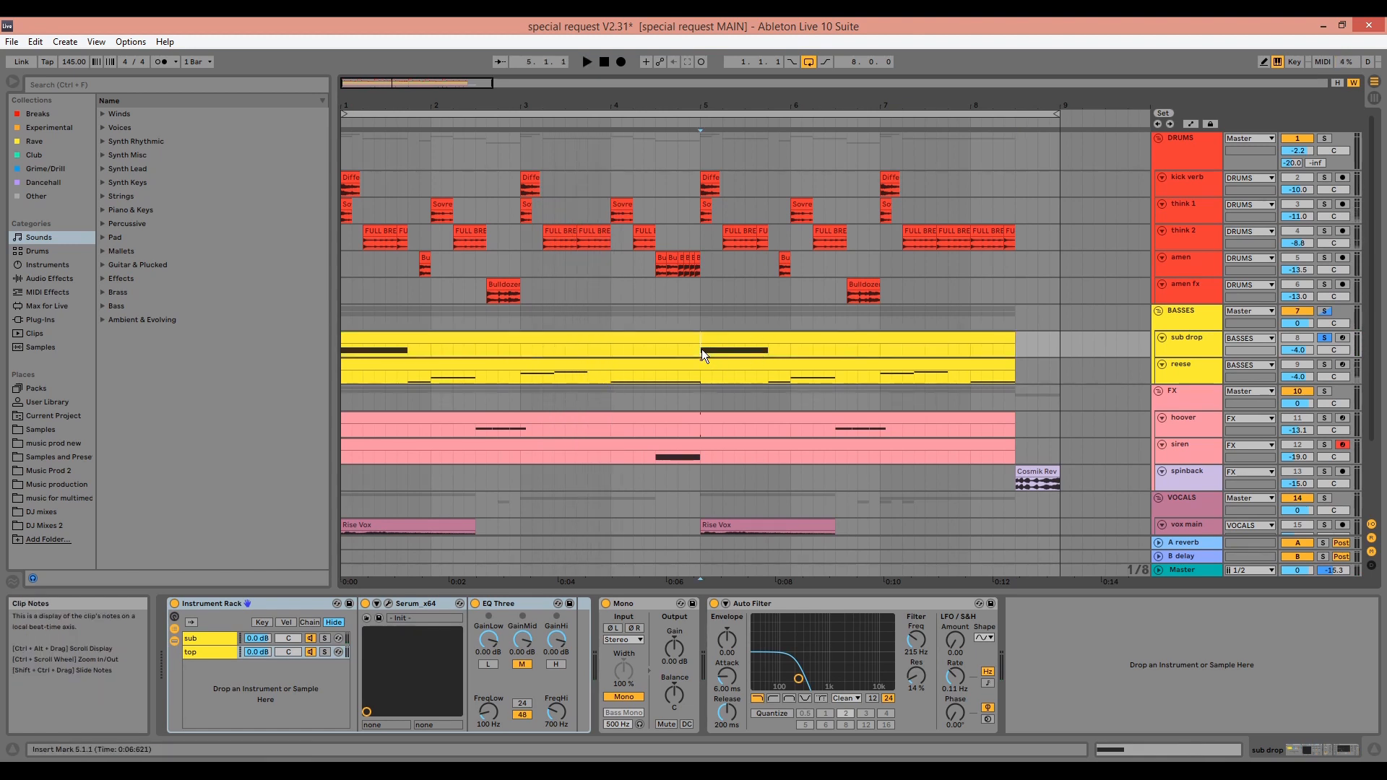
key("space")
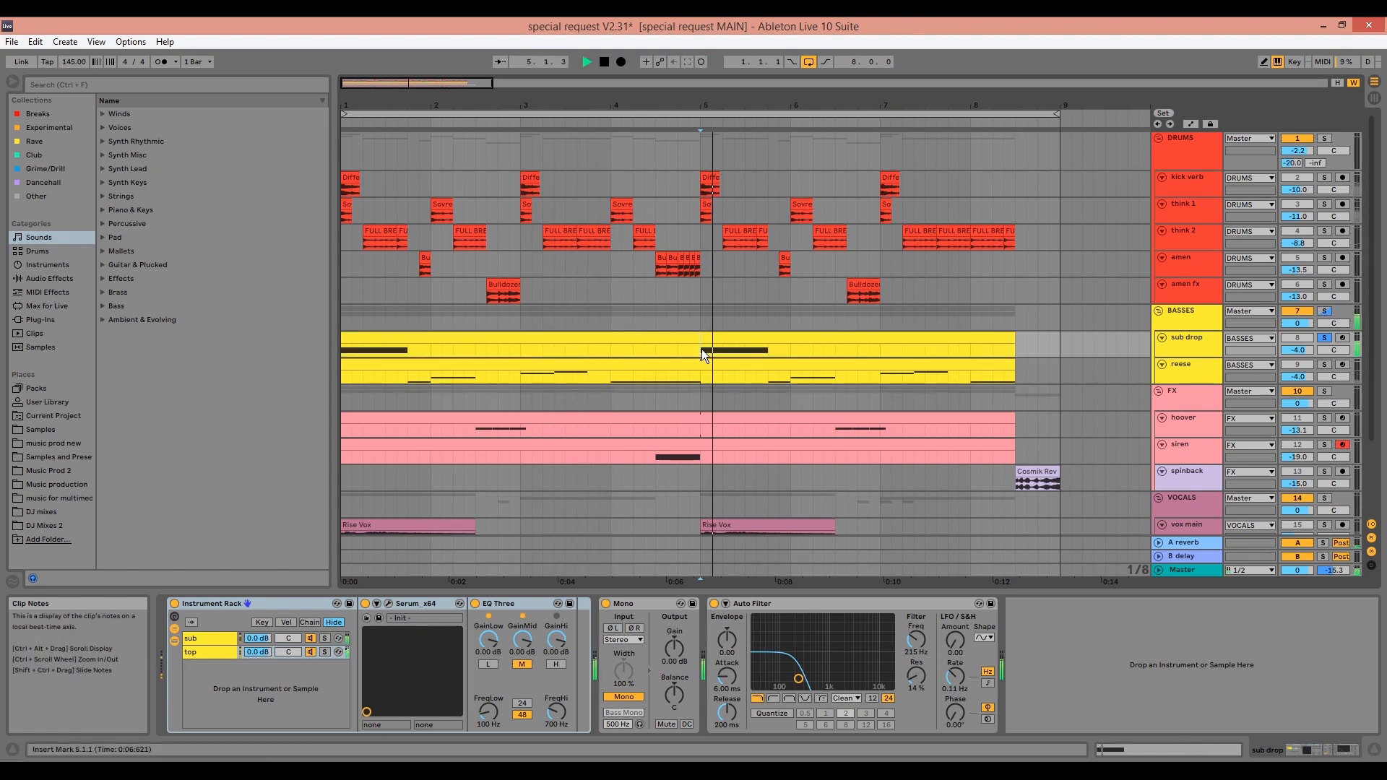
key("space")
Examine the devices of the top and sub chains in the sub drop's Instrument Rack, including the top chain's EQ Three.
left_click(665, 333)
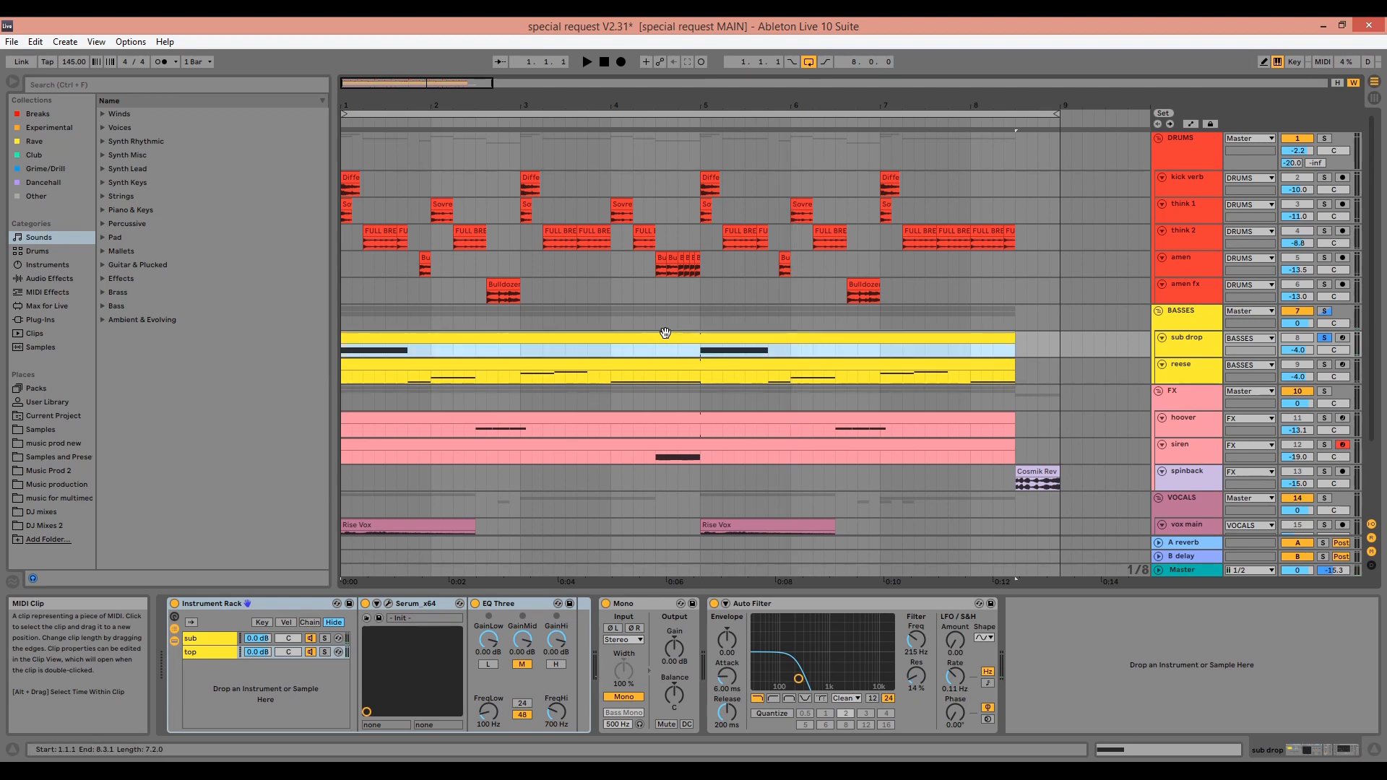
left_click(218, 643)
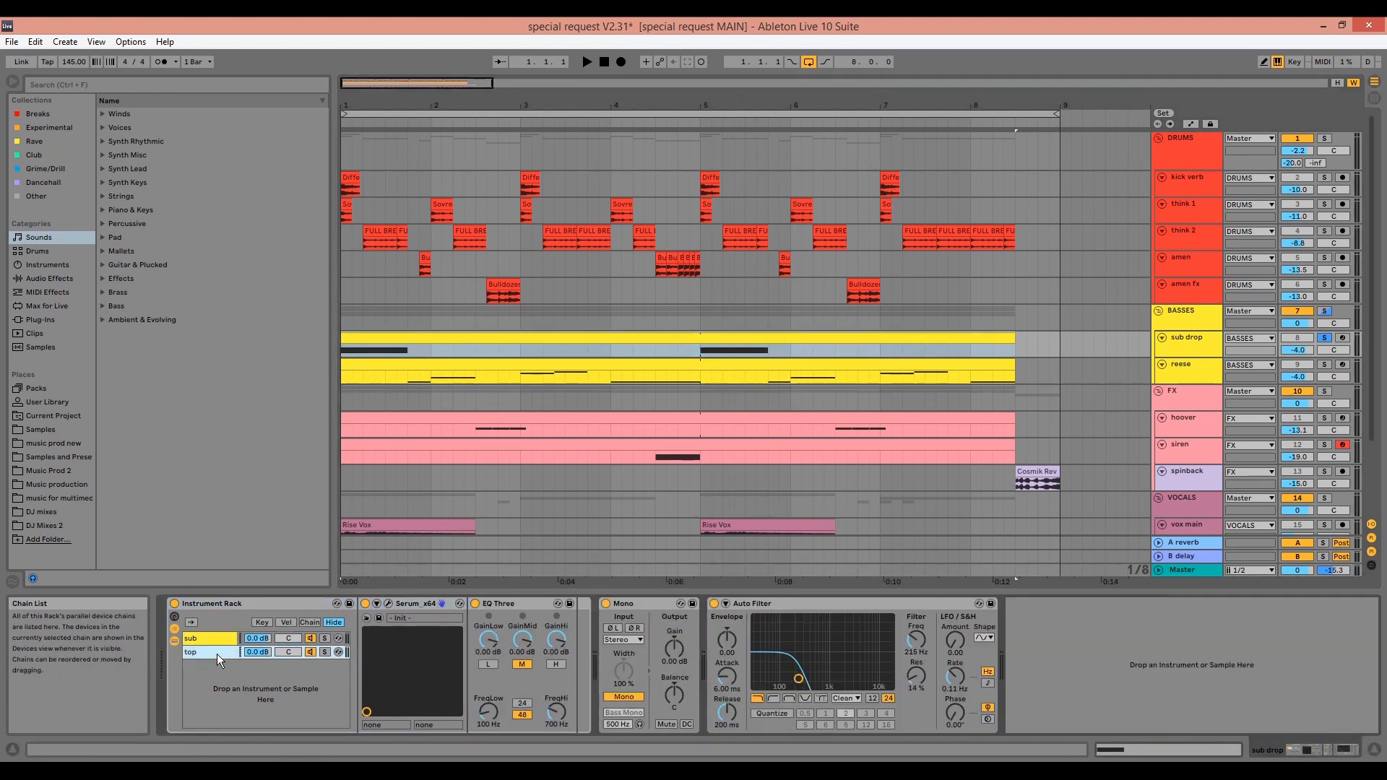
left_click(520, 603)
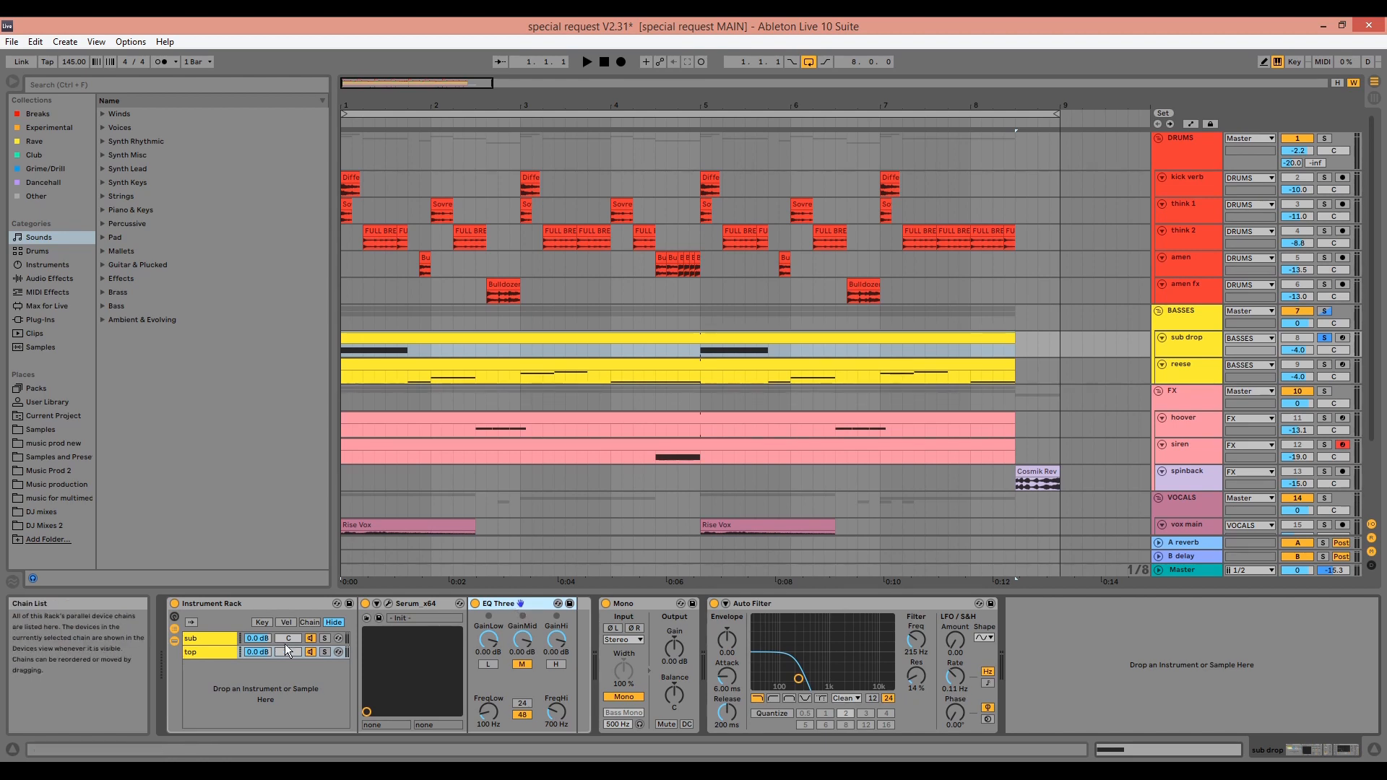
left_click(214, 640)
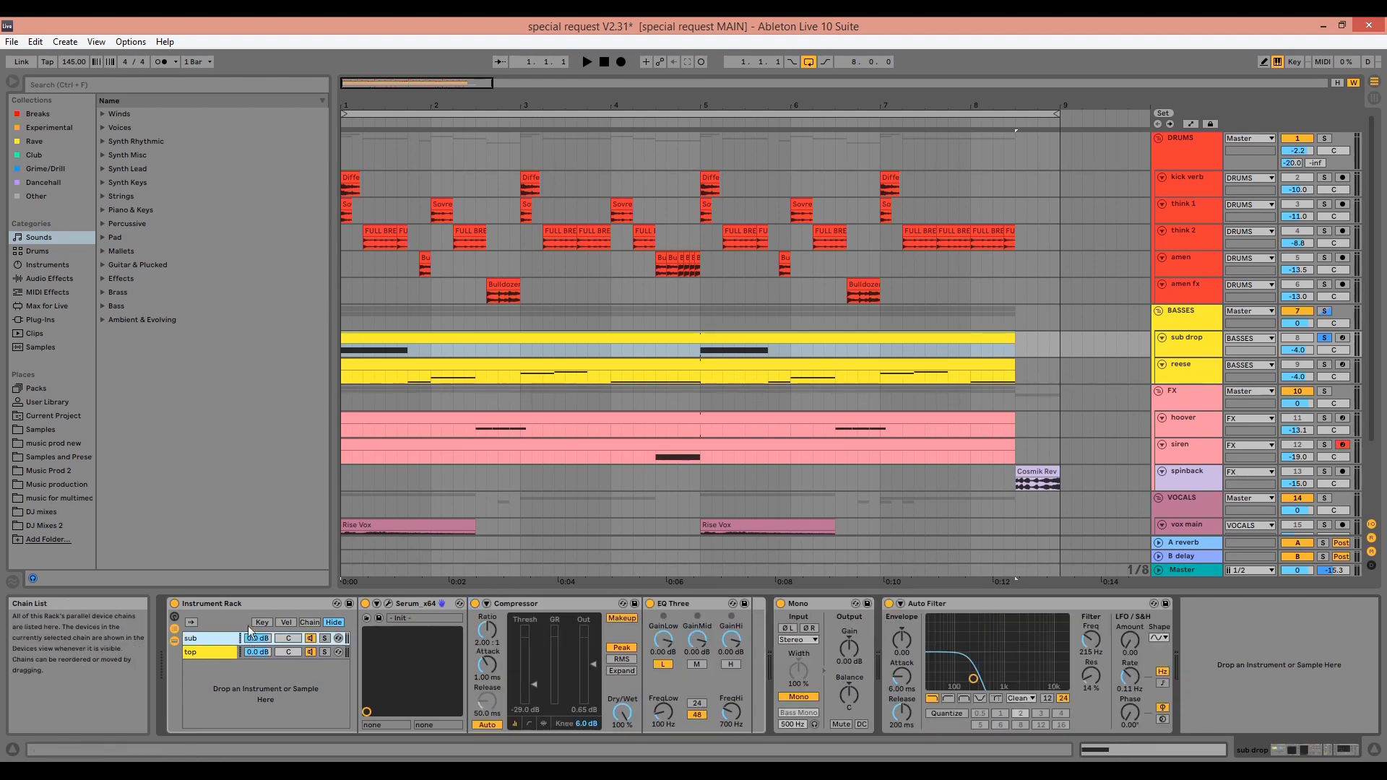
Inspect the sub chain's Serum oscillator, voicing, modulation matrix and LFO 2, play the sub drop from the start, and close the plug-in window.
left_click(388, 604)
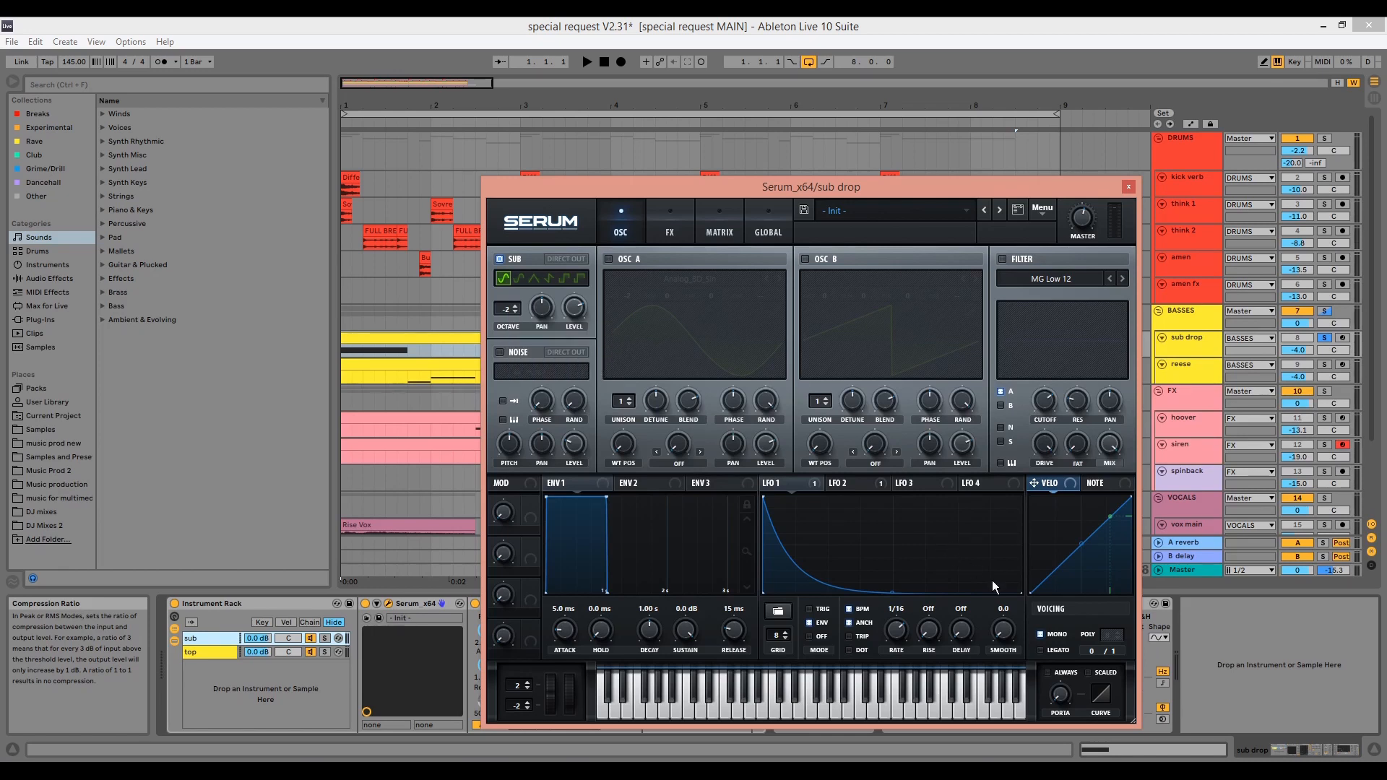
left_click(1041, 634)
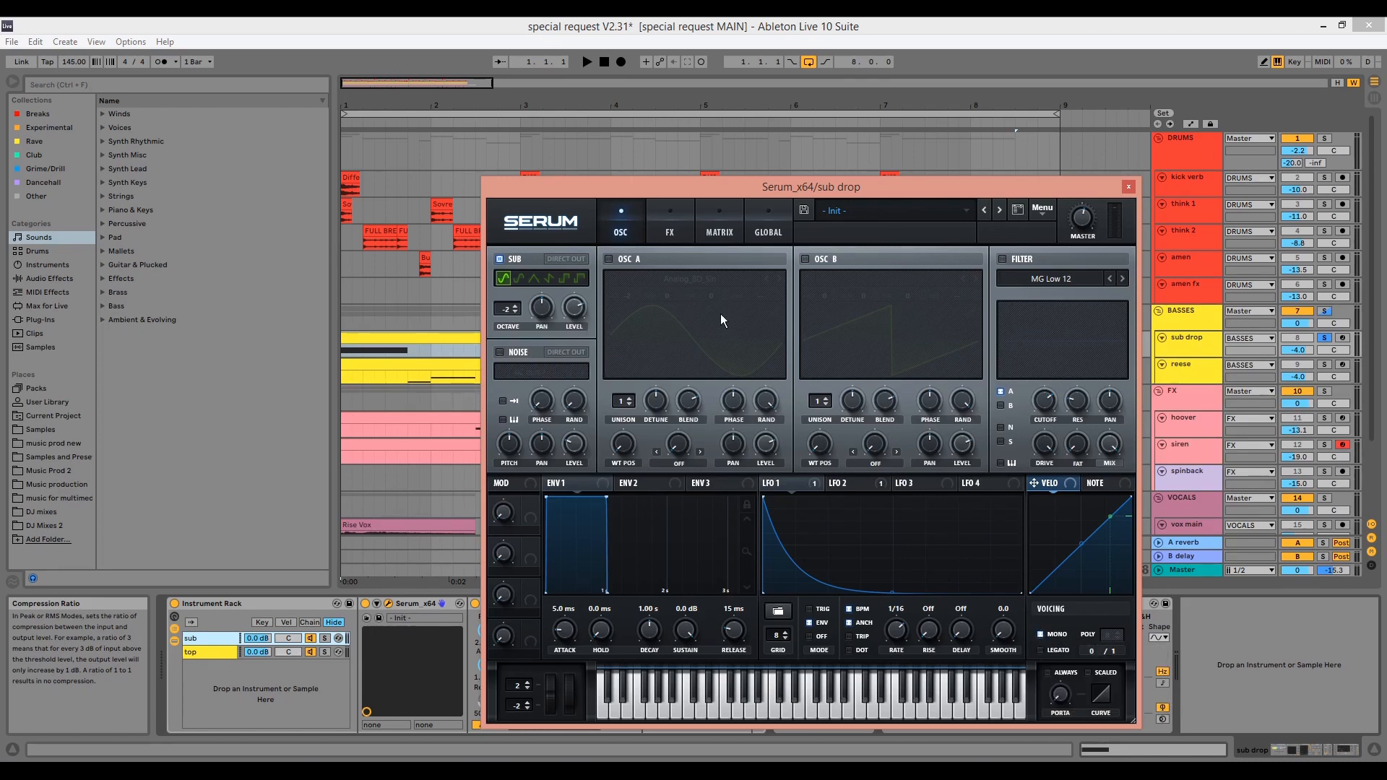
left_click(708, 234)
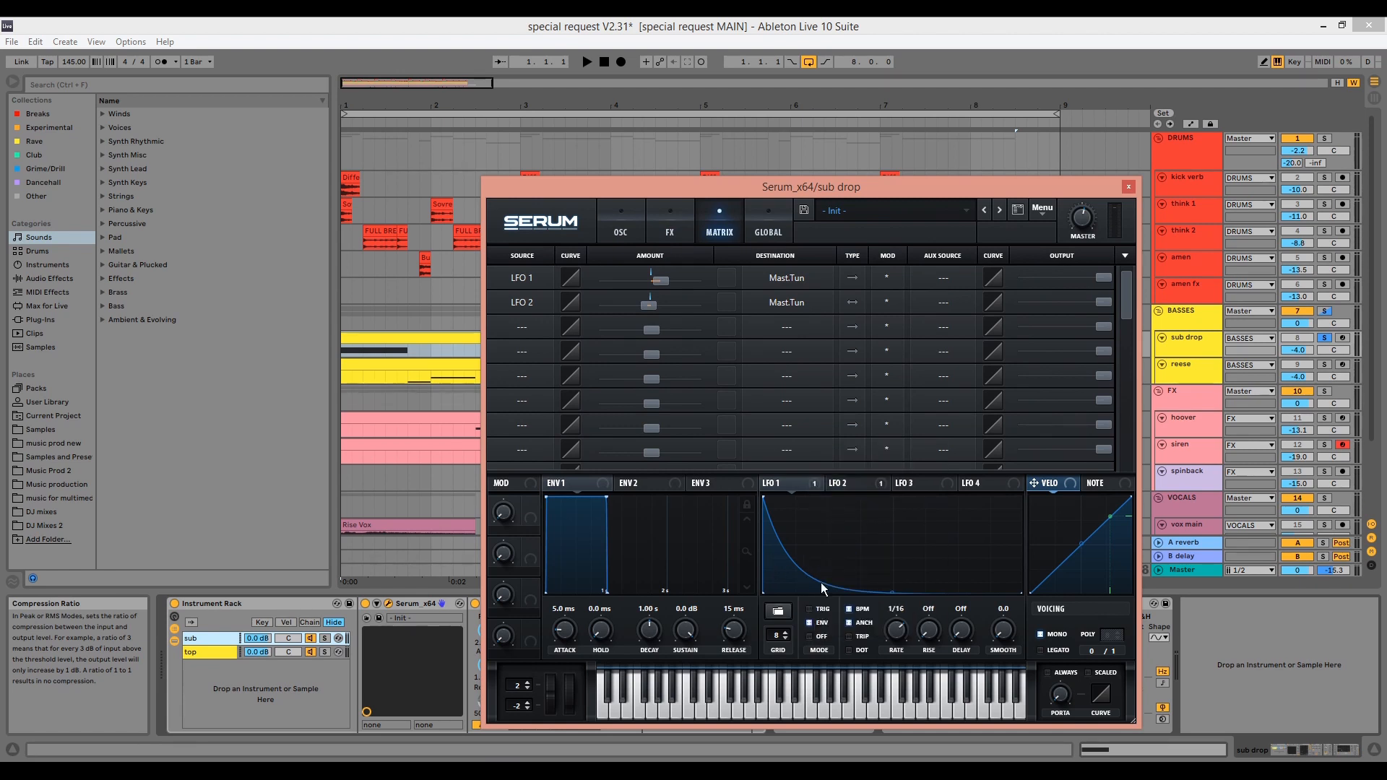
left_click(848, 485)
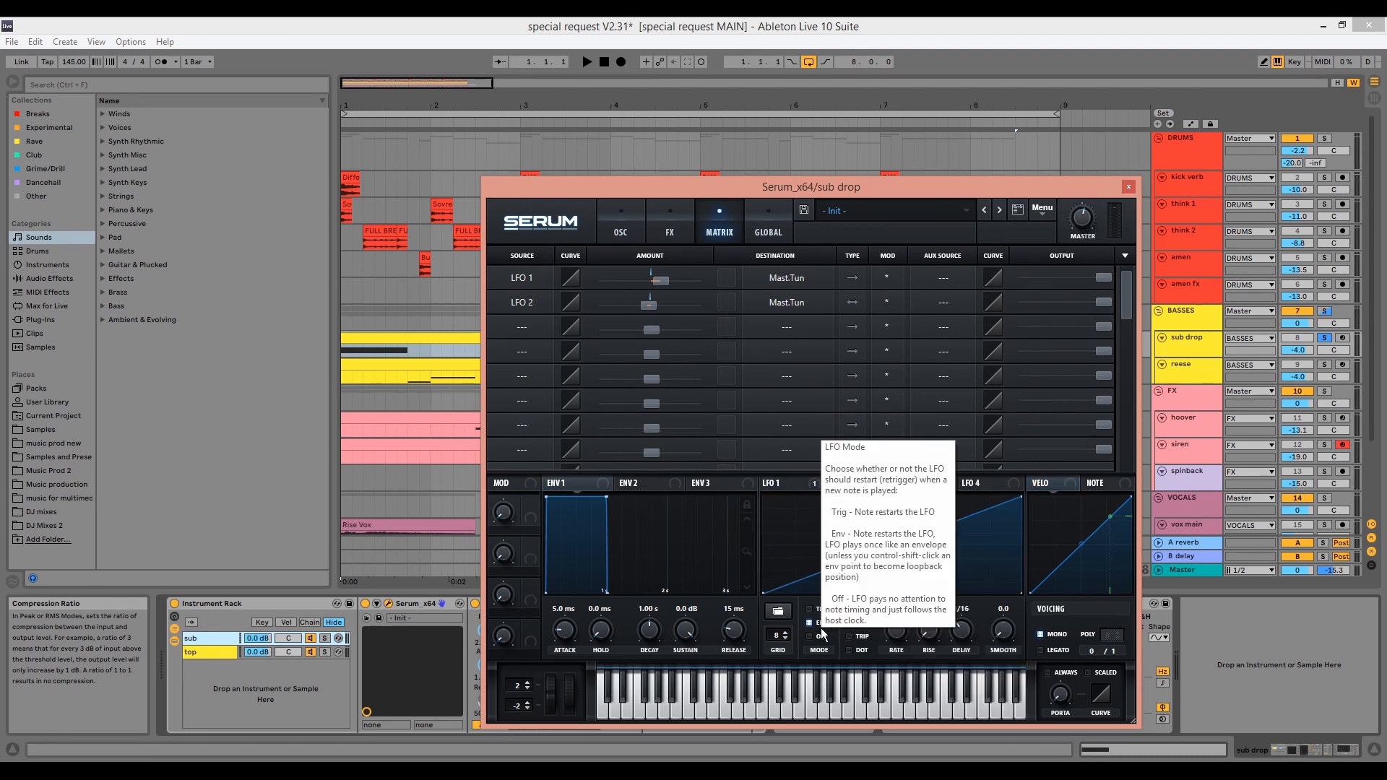
key("space")
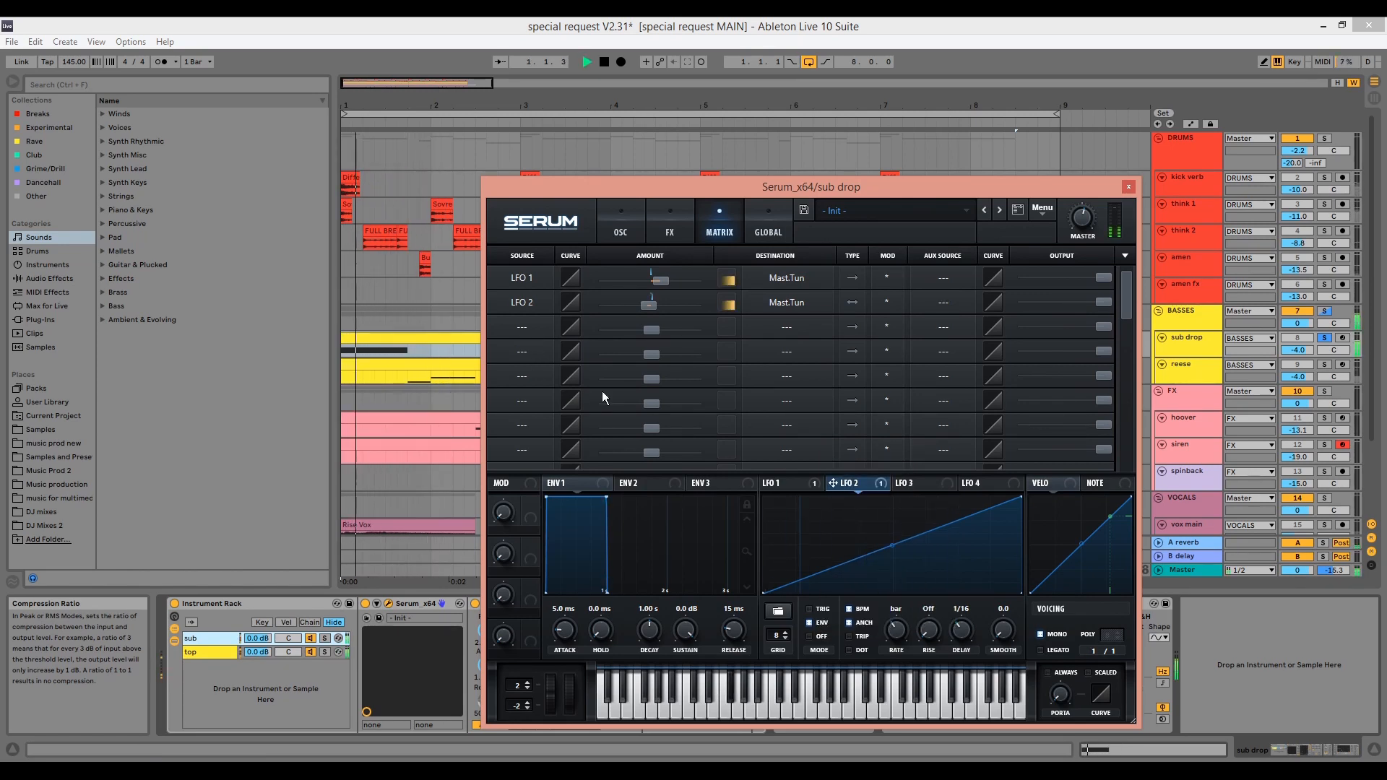
key("space")
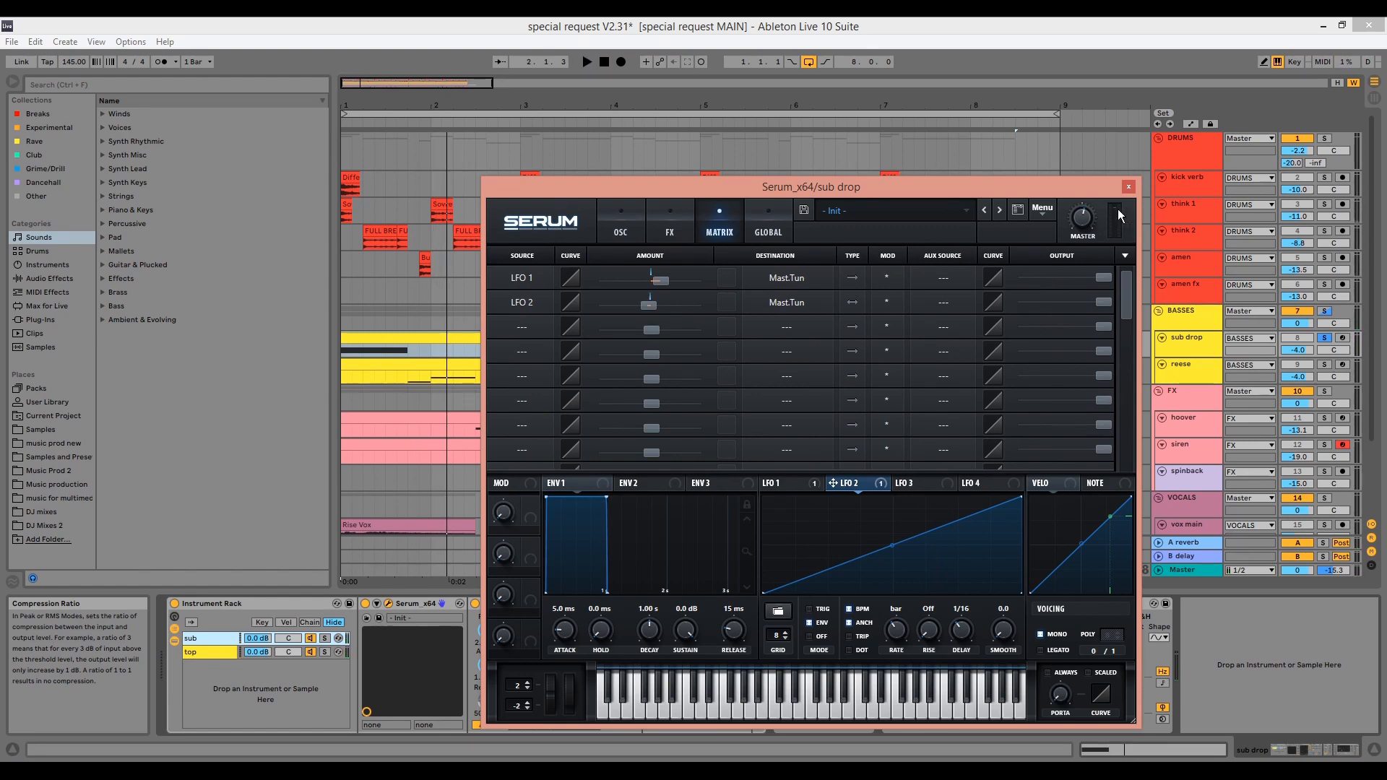
left_click(1127, 187)
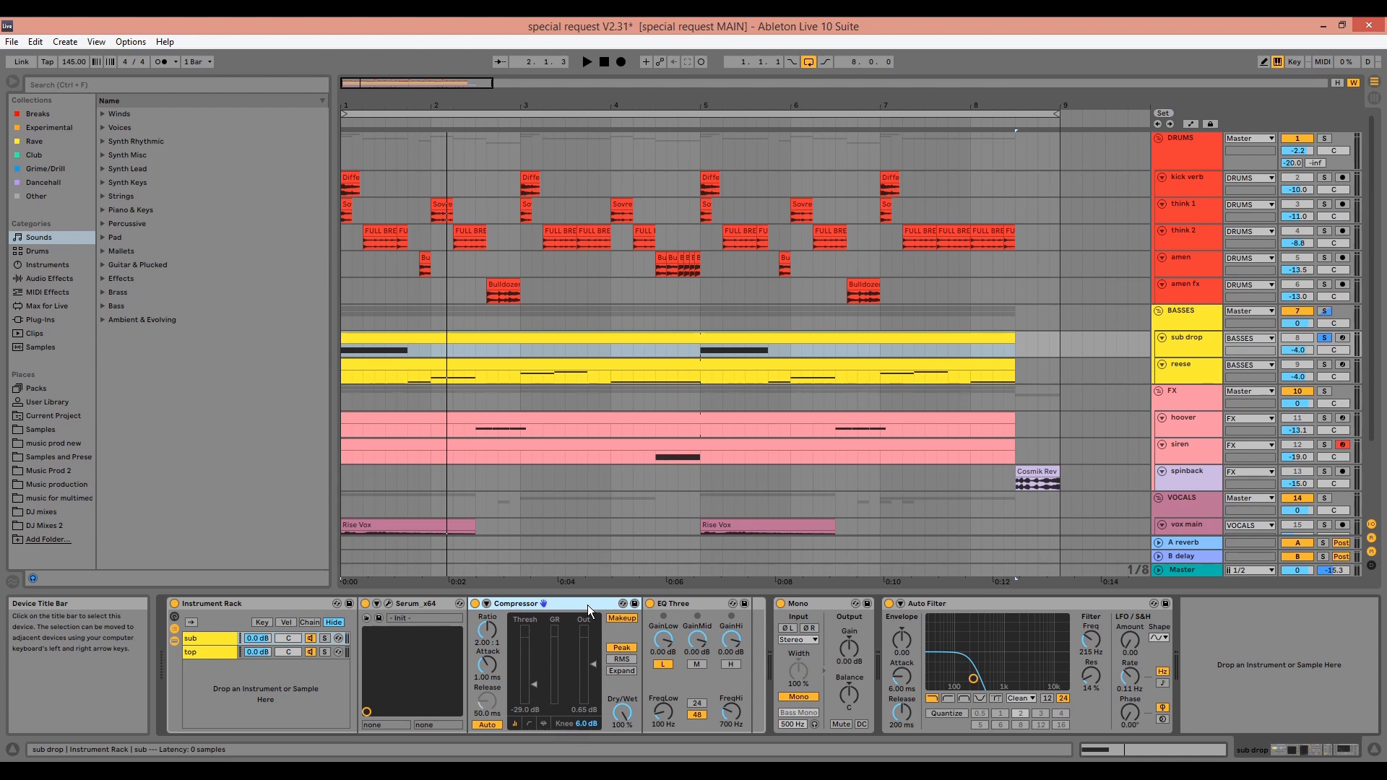
Check the sub chain's EQ Three, inspect the top chain's Serum oscillator, filter and modulation matrix, and close the plug-in window.
left_click(695, 603)
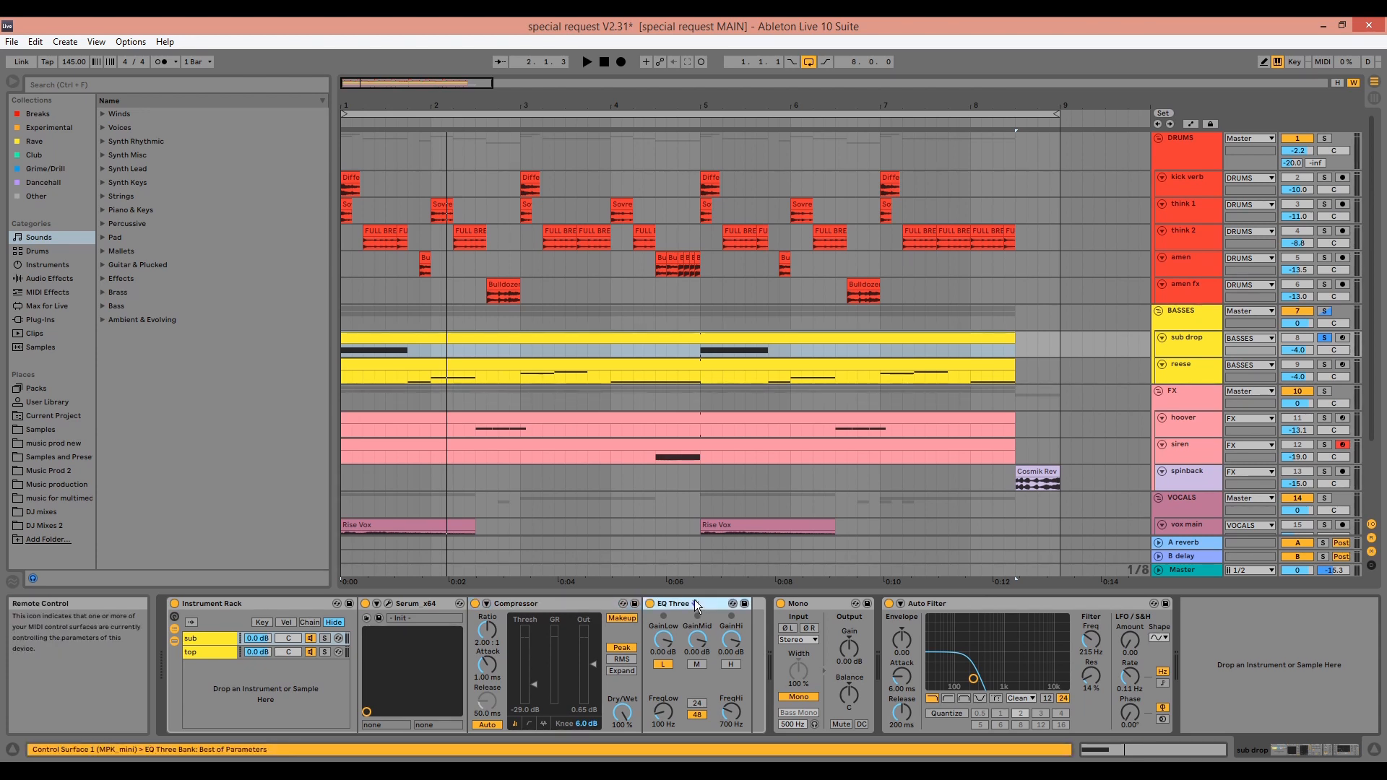
left_click(221, 650)
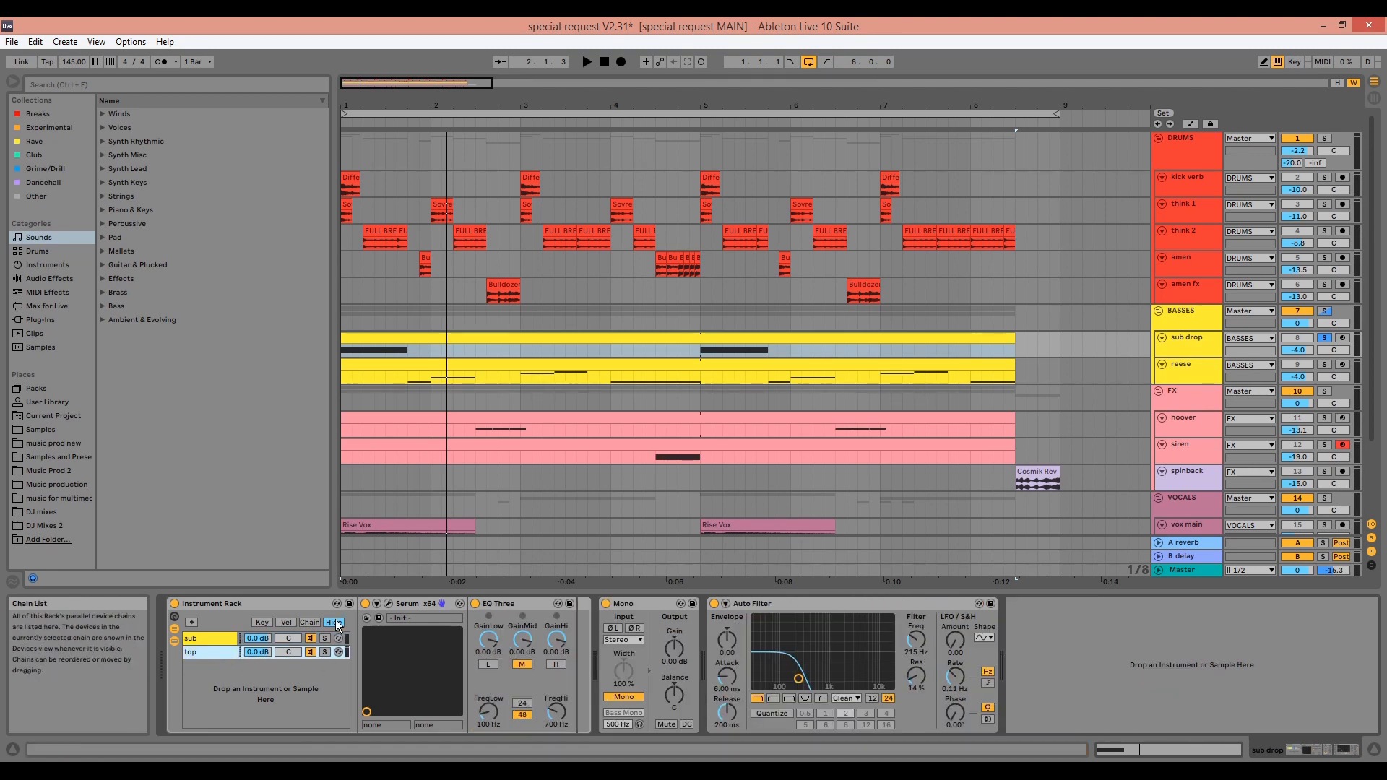
left_click(389, 604)
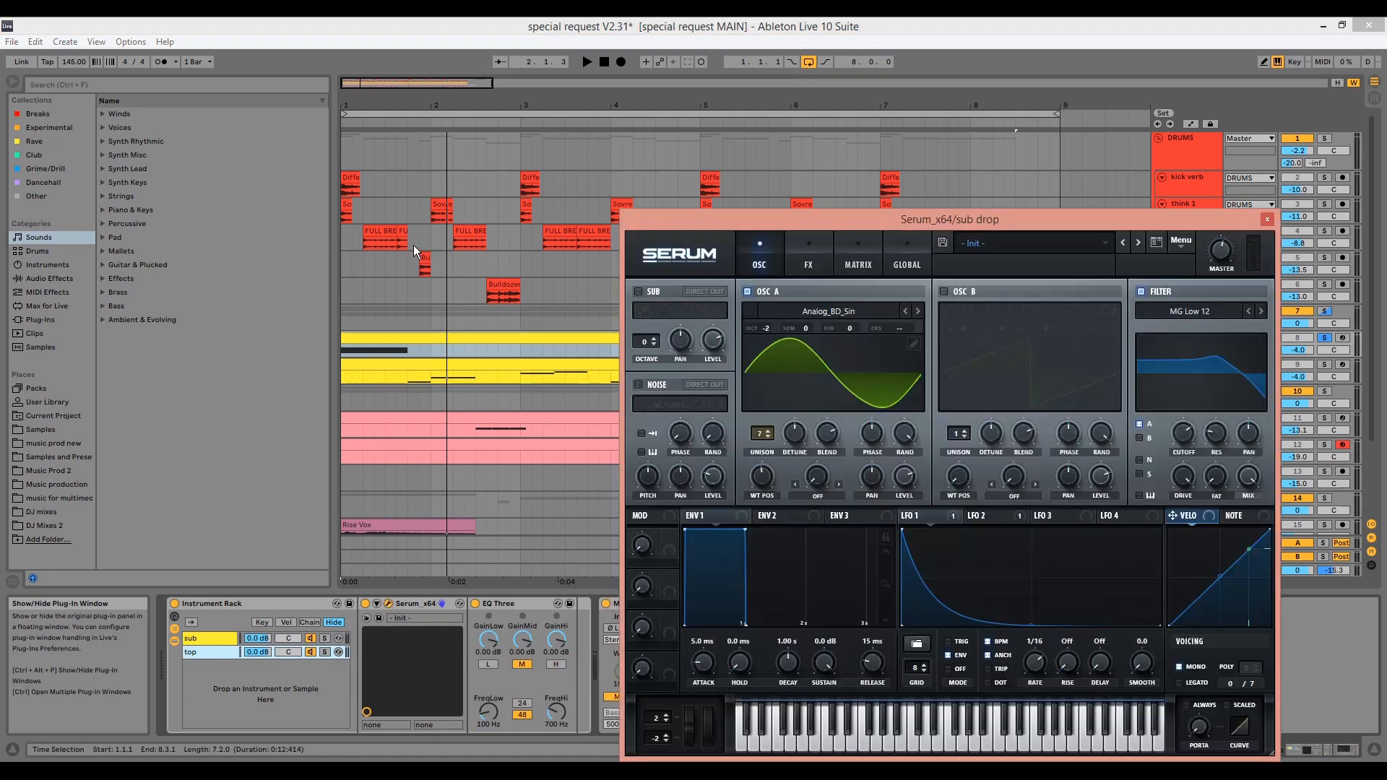
left_click(438, 336)
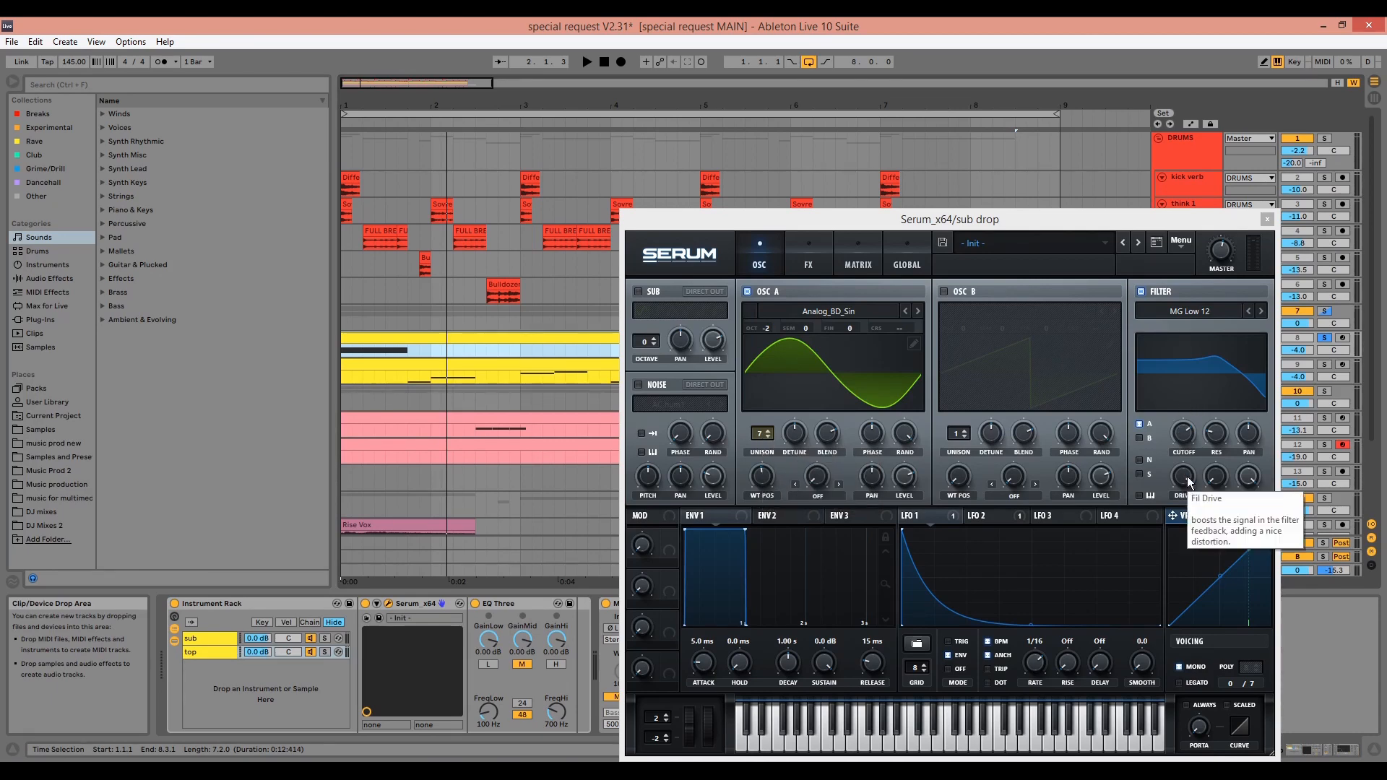
left_click(849, 262)
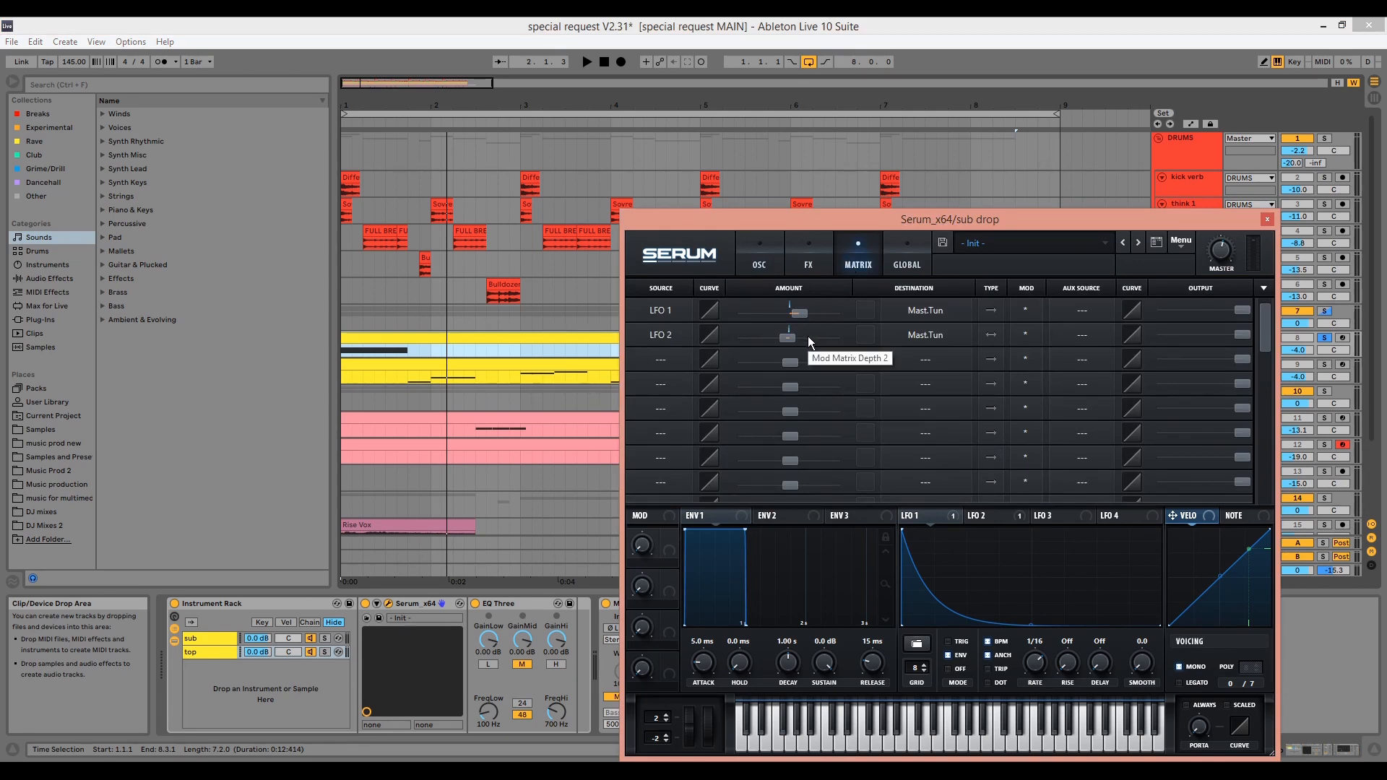
left_click(1267, 219)
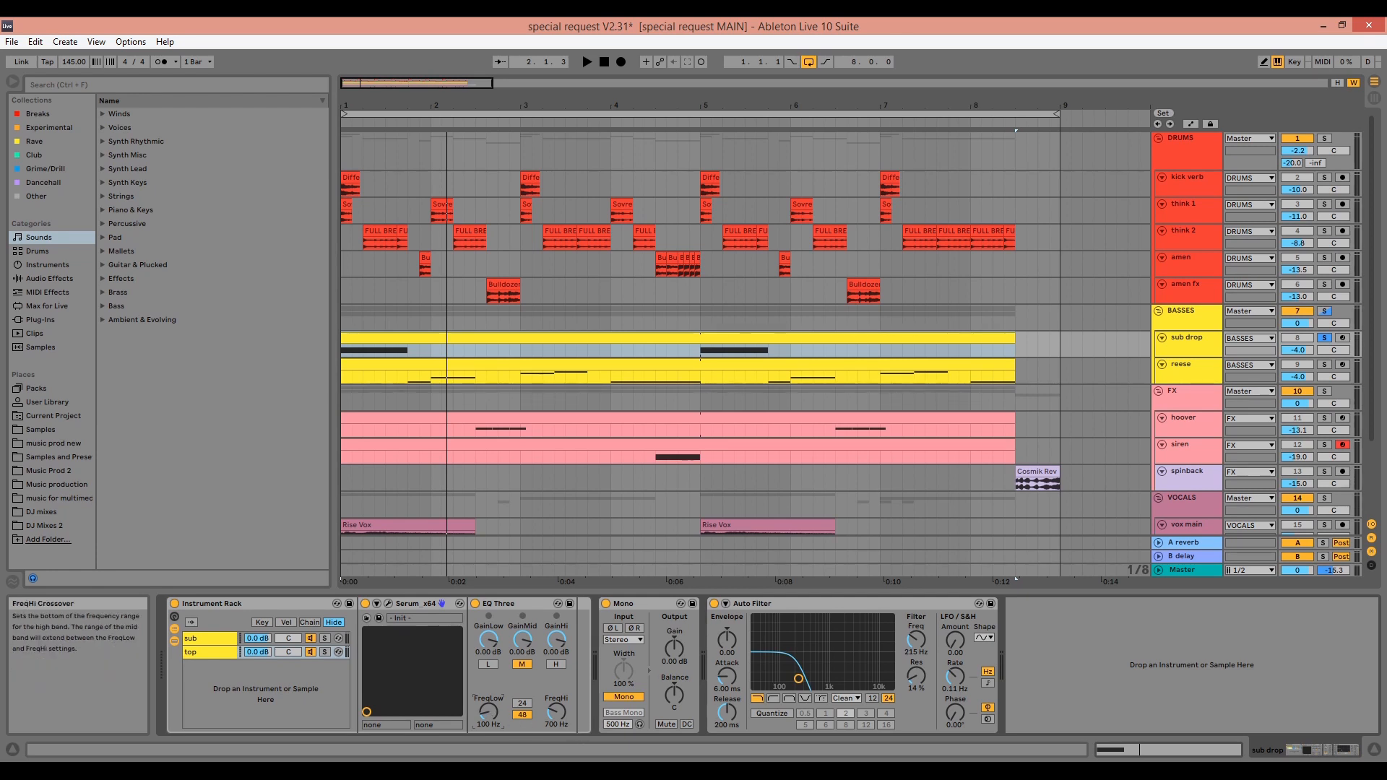
Examine the sub drop's Mono and Auto Filter devices and compare playback with the Auto Filter bypassed and re-enabled.
left_click(648, 605)
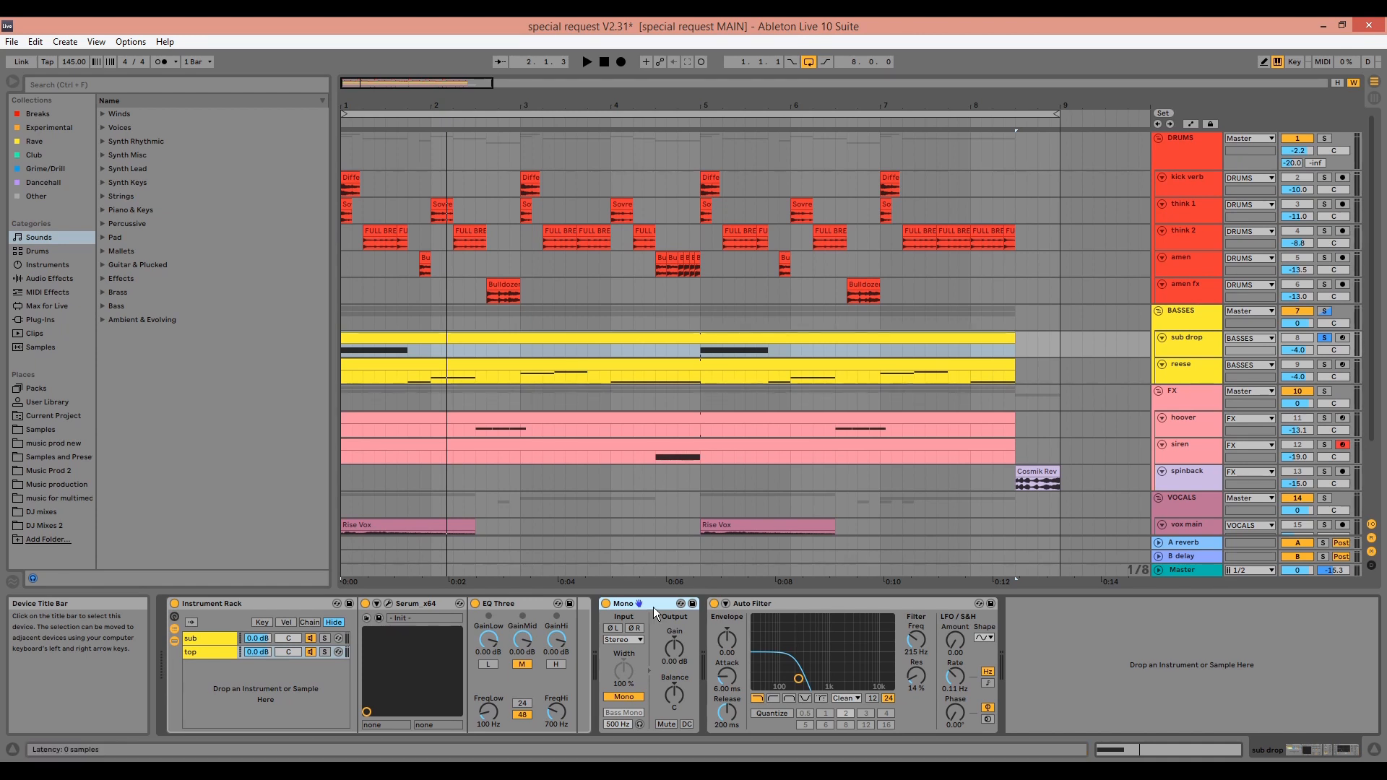
left_click(773, 607)
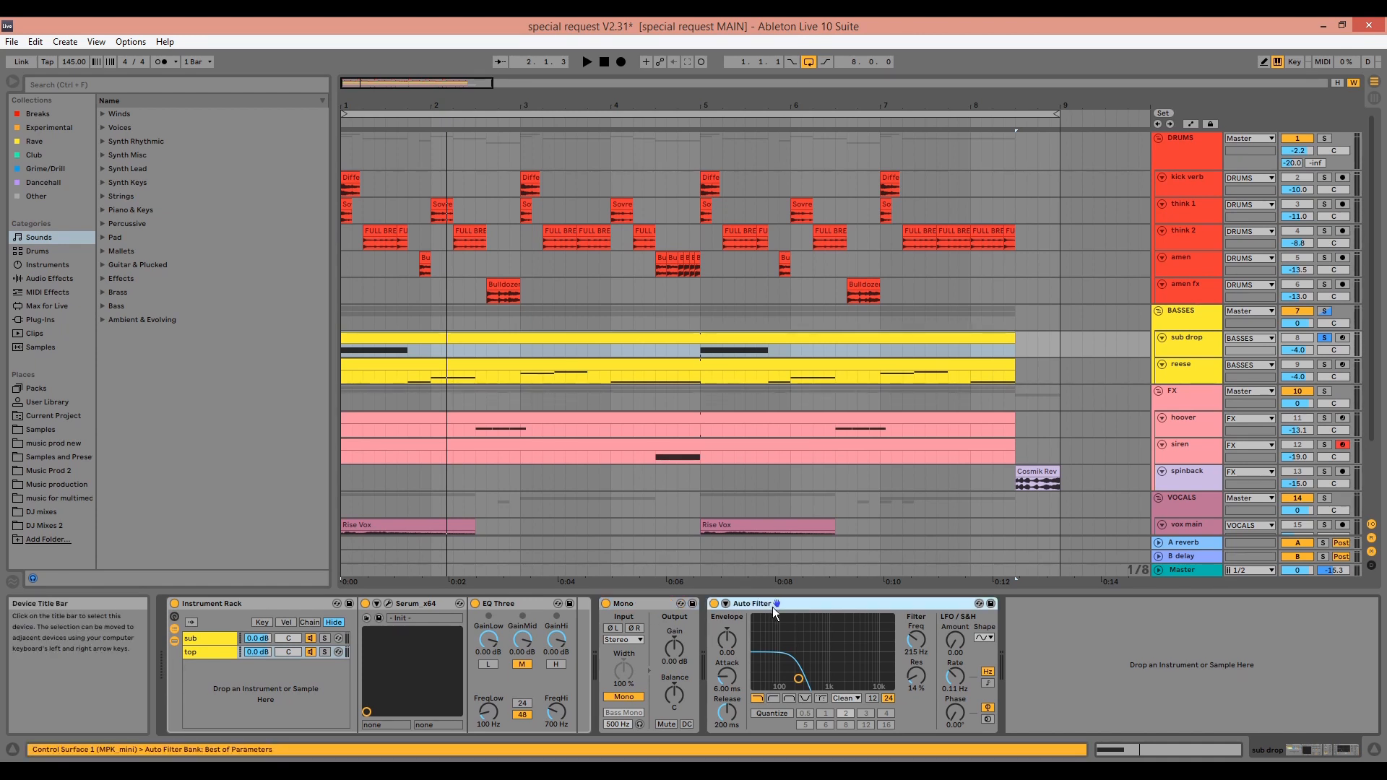
key("space")
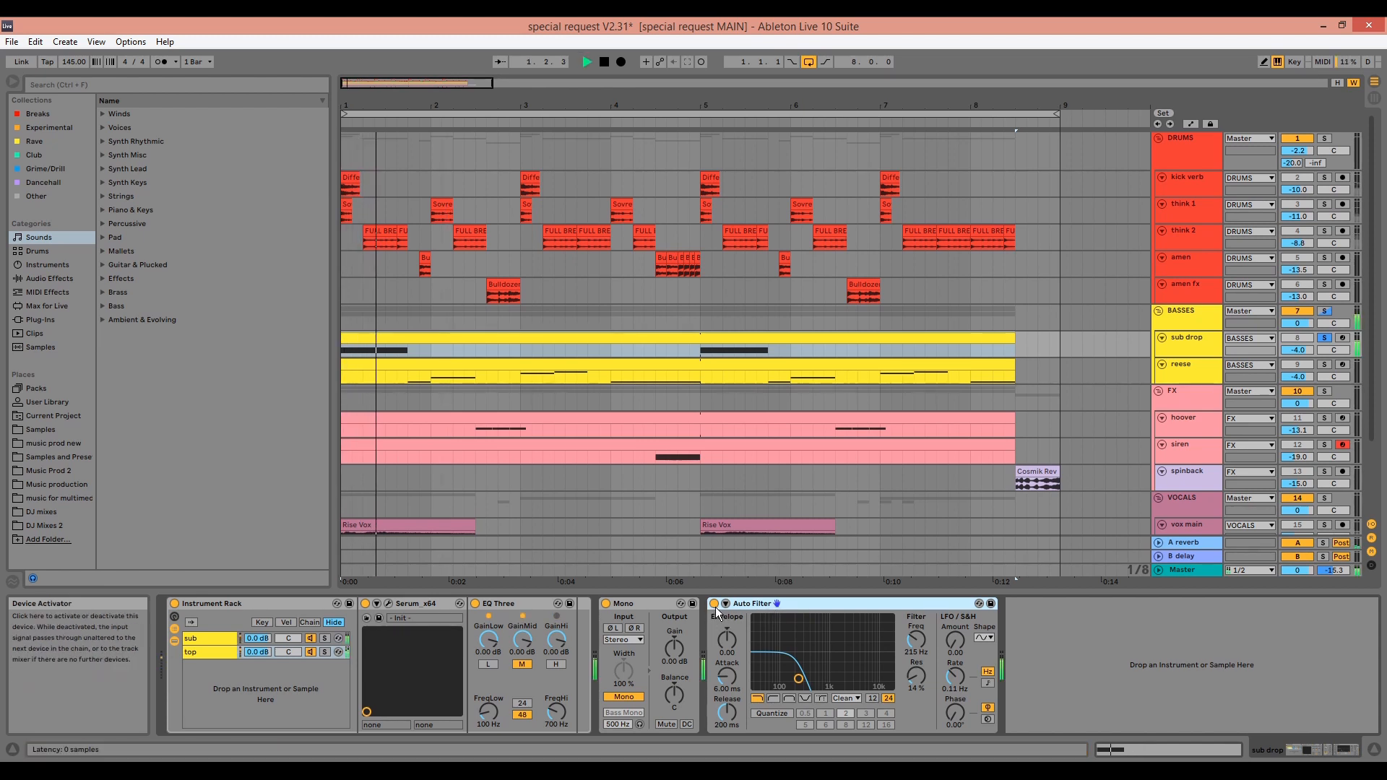
left_click(713, 604)
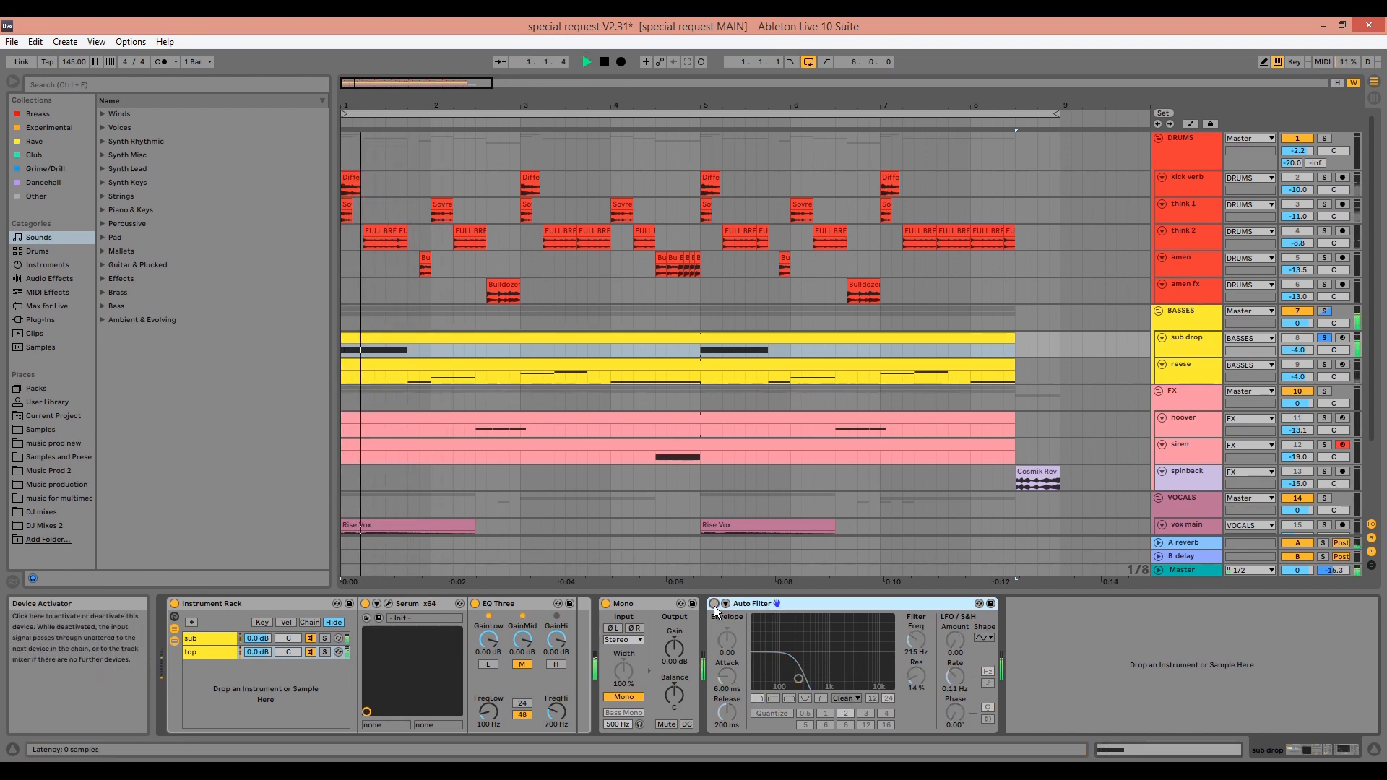
left_click(714, 604)
key("space")
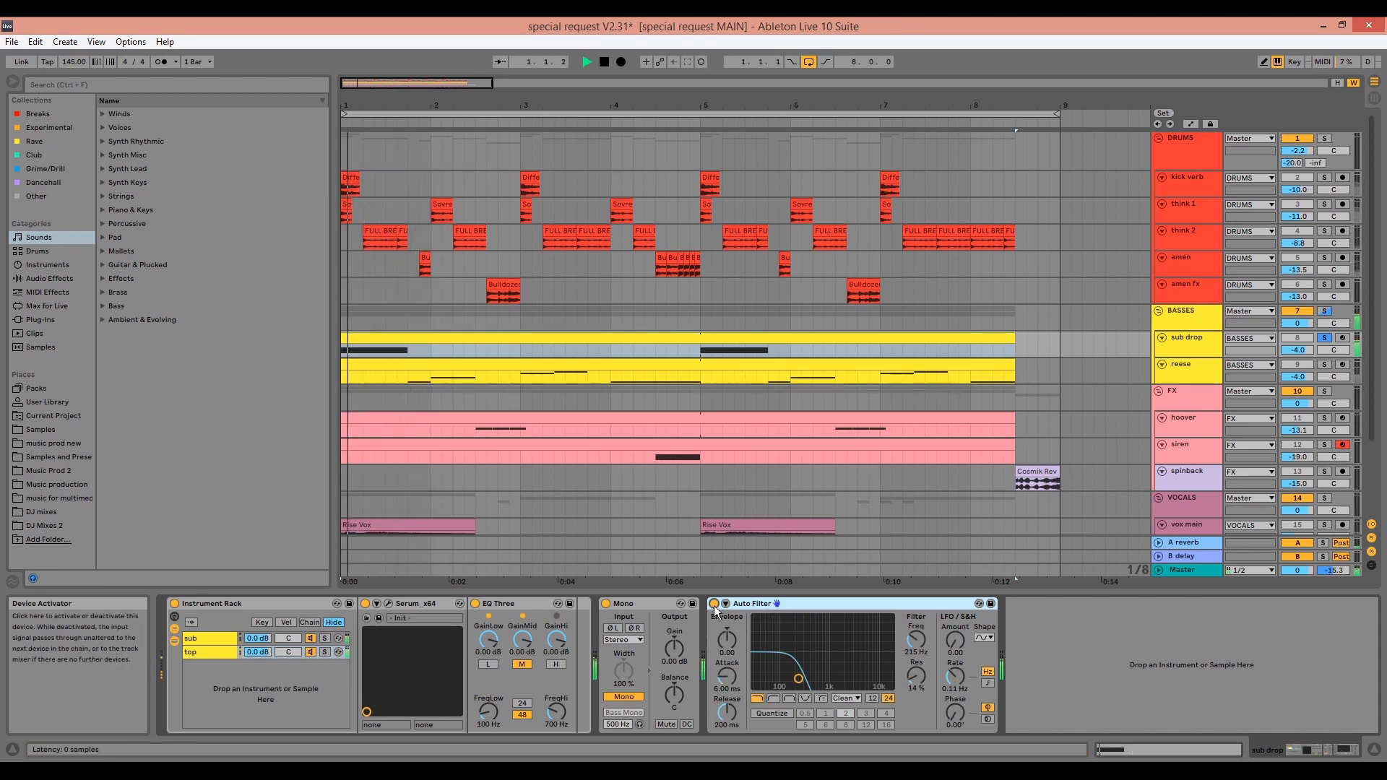
key("space")
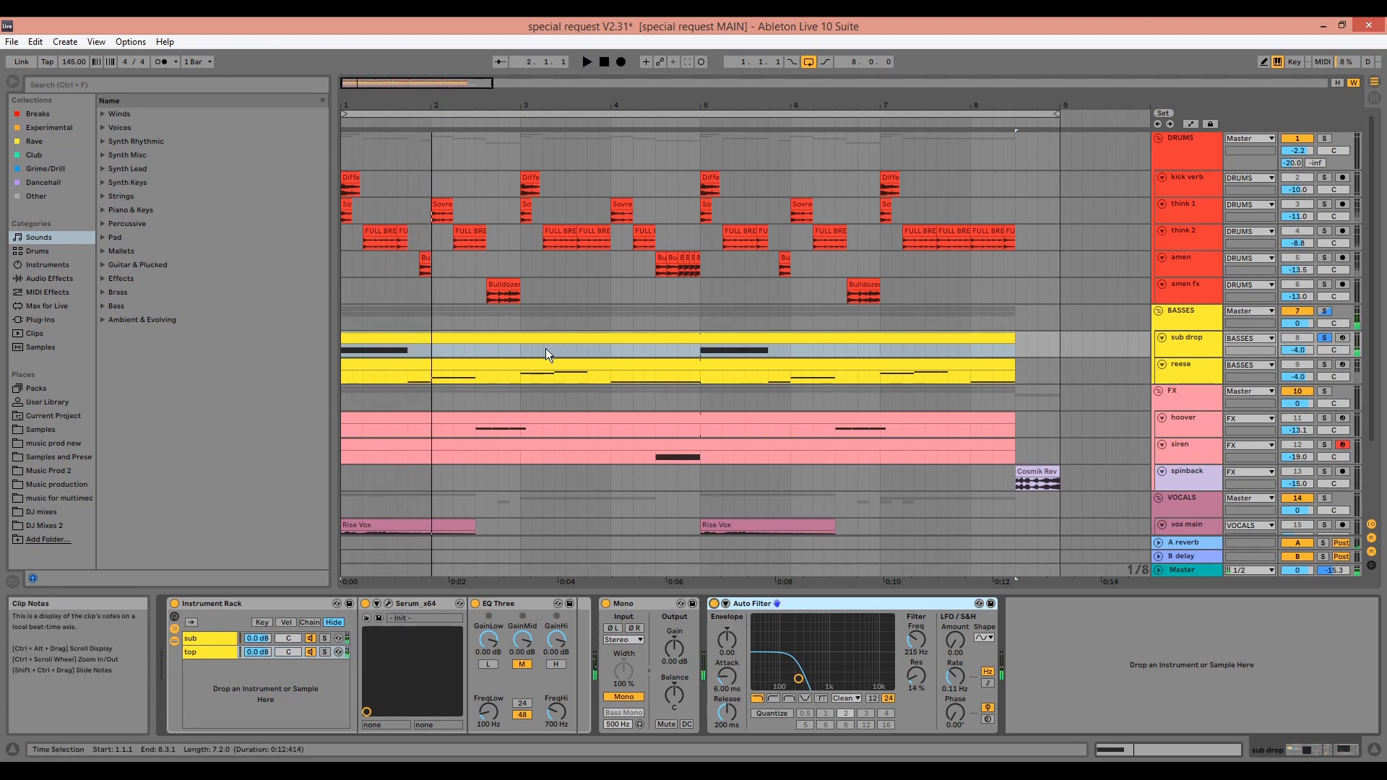
double_click(545, 339)
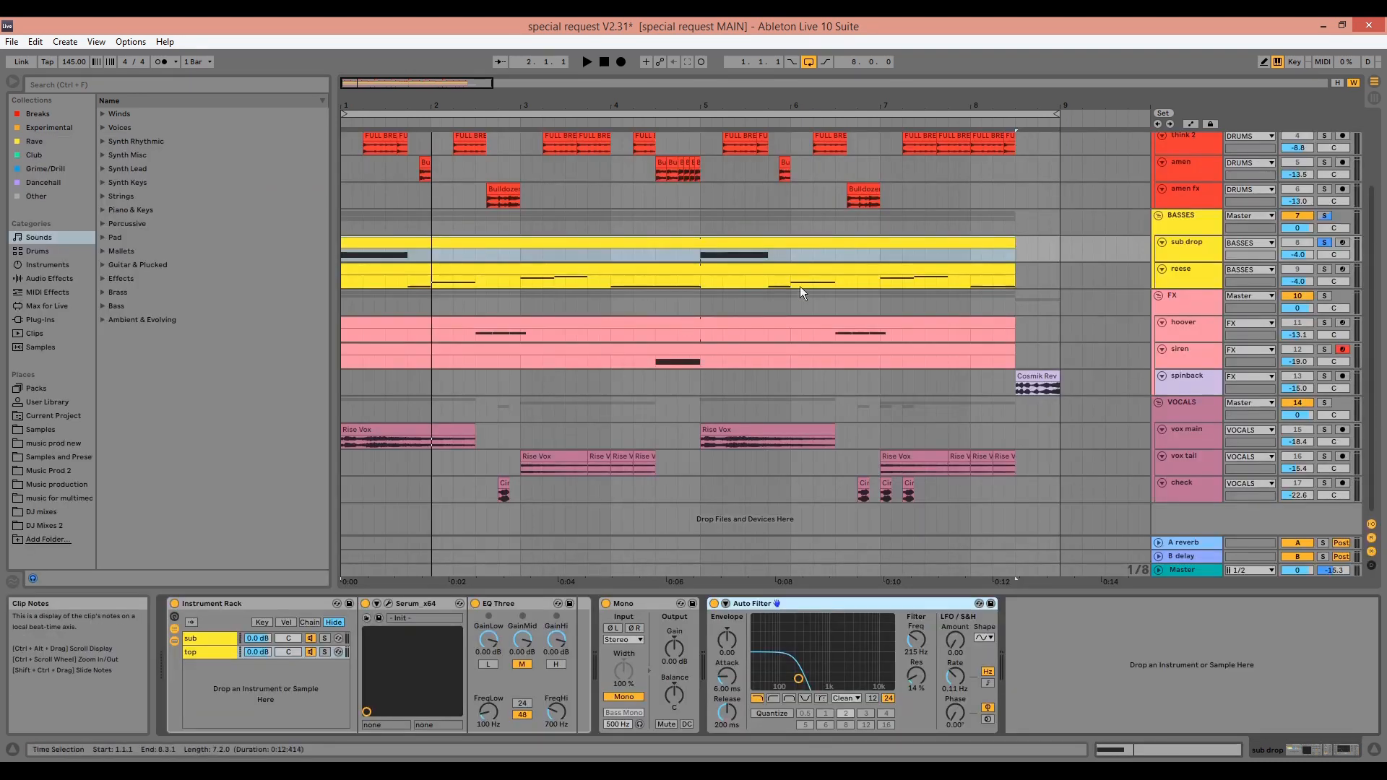
Solo the reese track in place of the sub drop and play its clip from the start of the arrangement.
left_click(1325, 268)
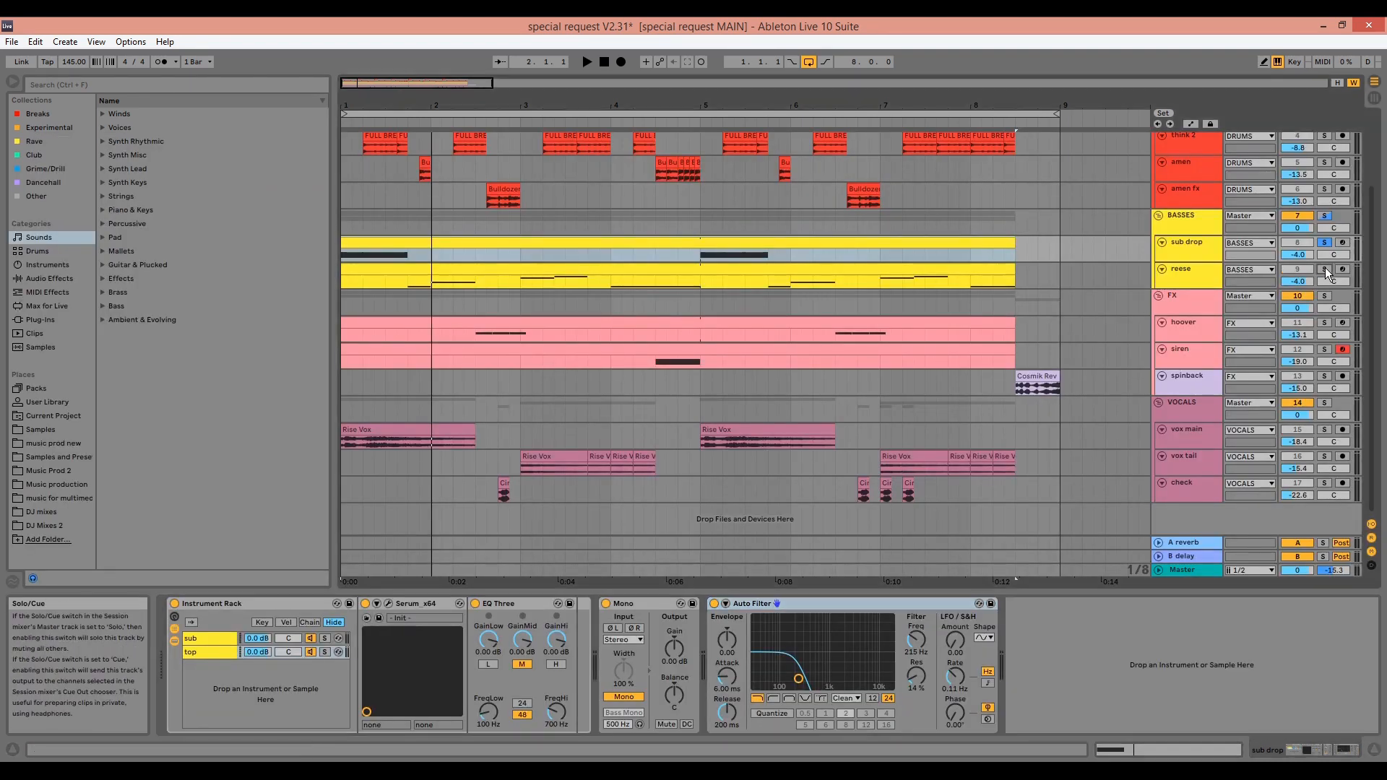
left_click(726, 267)
key("space")
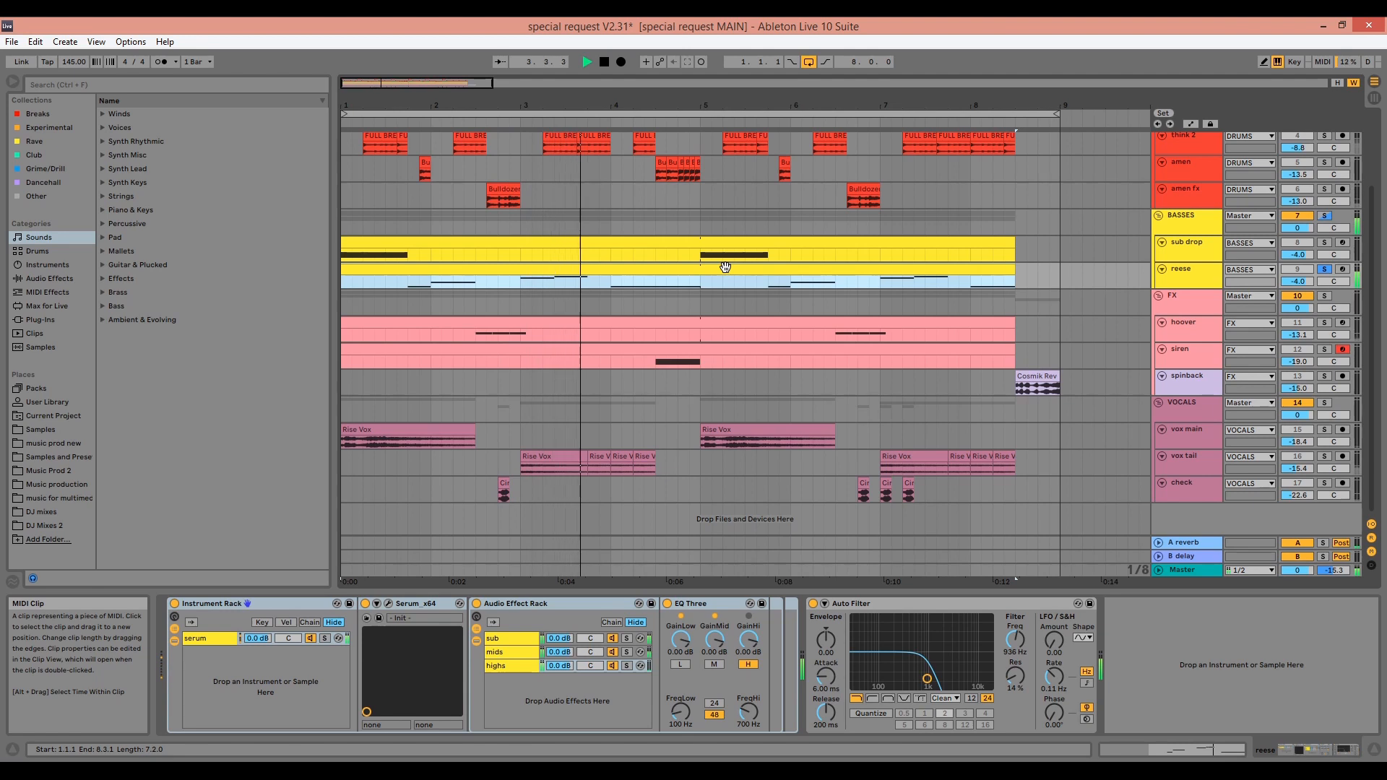
key("space")
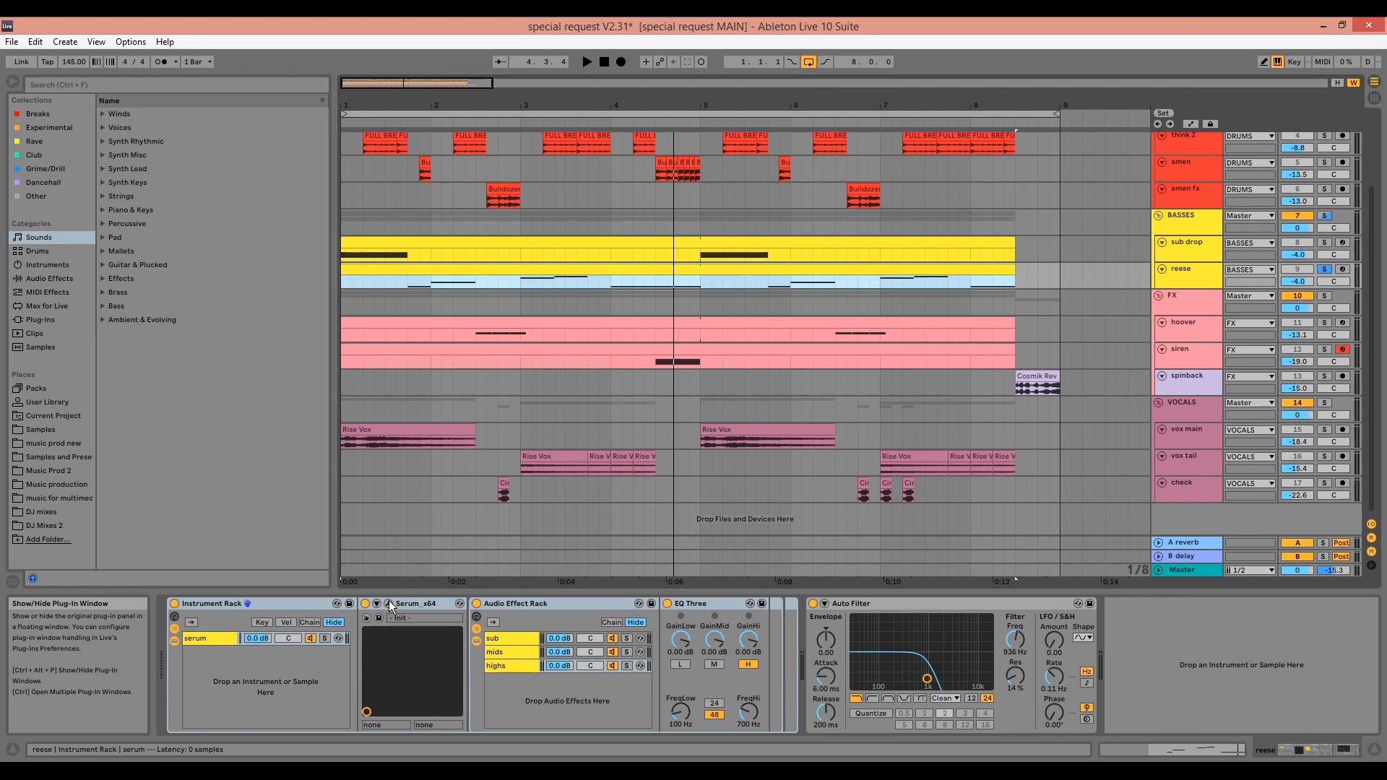
Inspect the reese's Serum oscillator and filter settings, play the track with the synth open, and close the plug-in window.
left_click(388, 602)
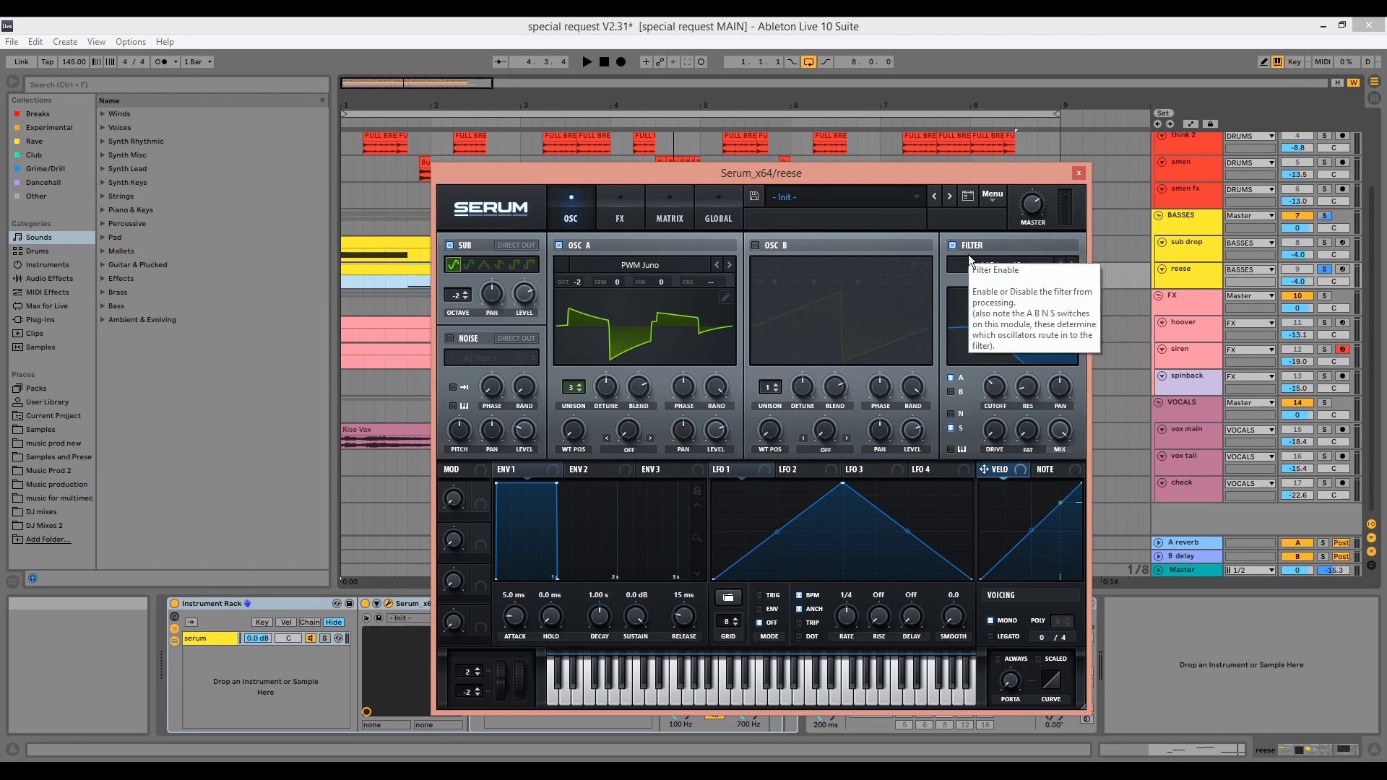
key("space")
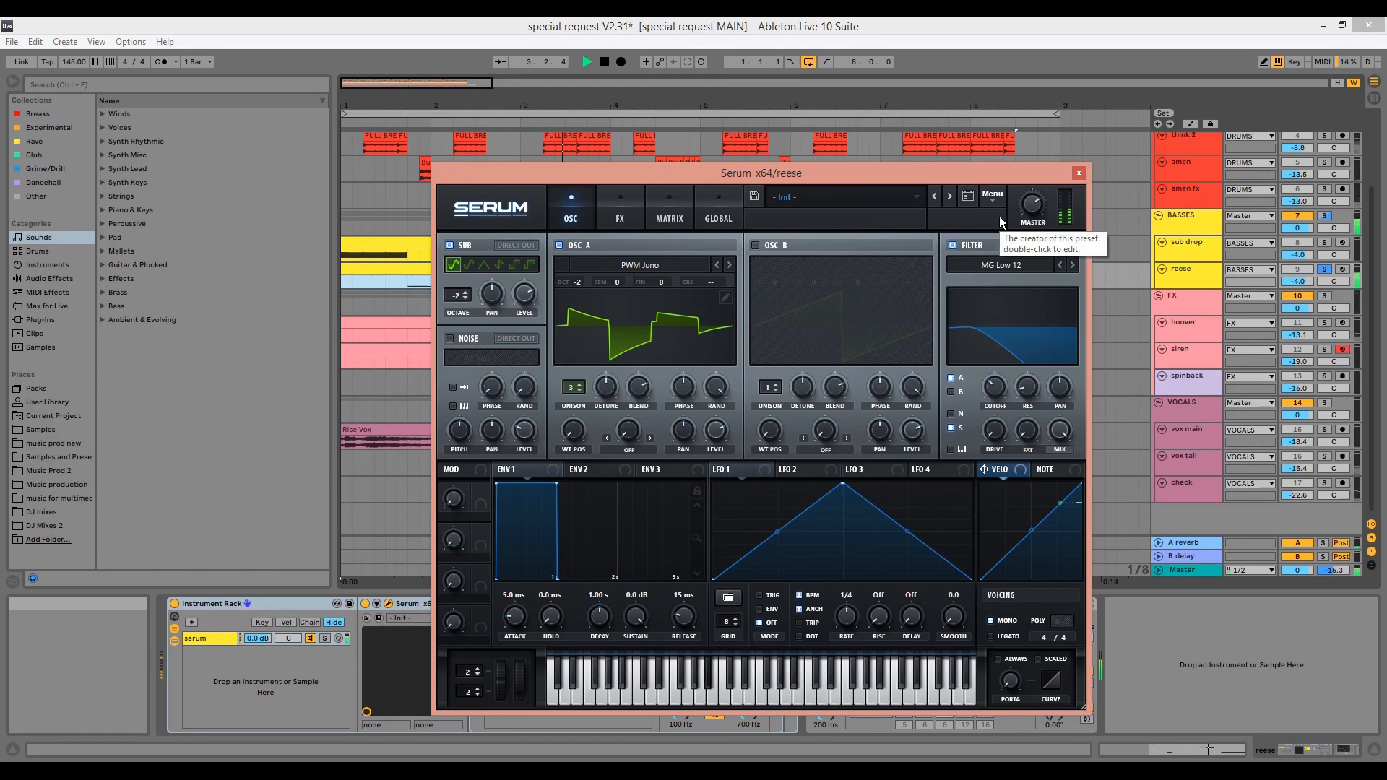
key("space")
left_click(1078, 174)
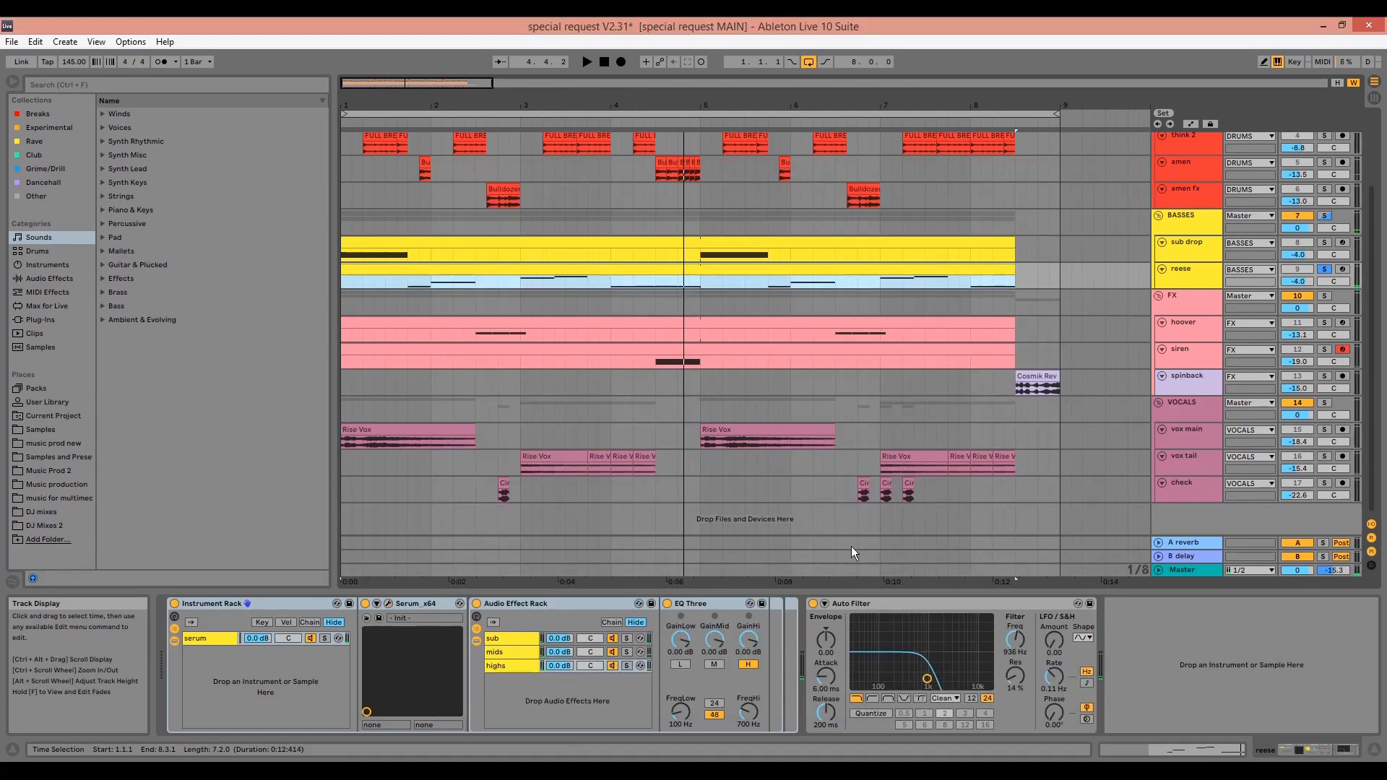
Examine the sub chain of the reese's Audio Effect Rack, audition it soloed from 1.4.1, and unsolo the chain.
left_click(510, 638)
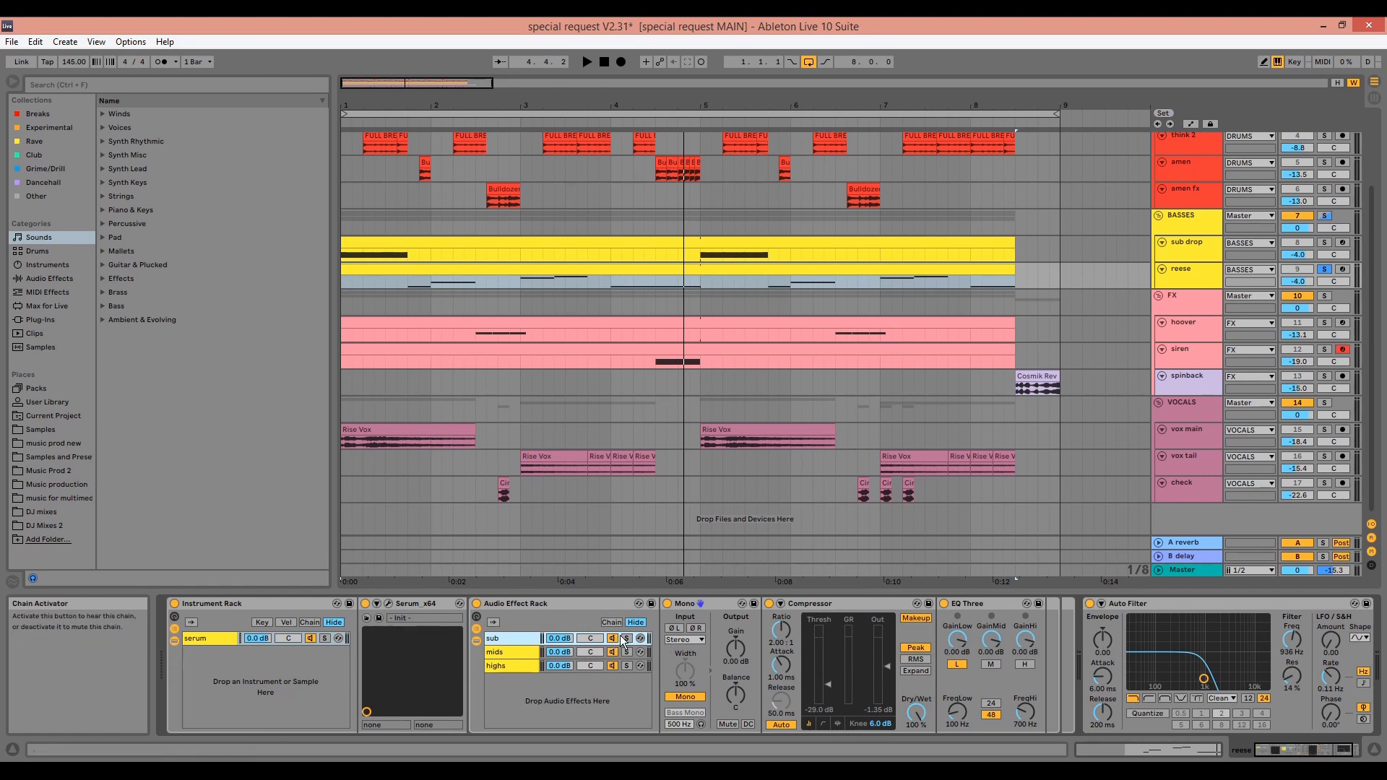
left_click(401, 276)
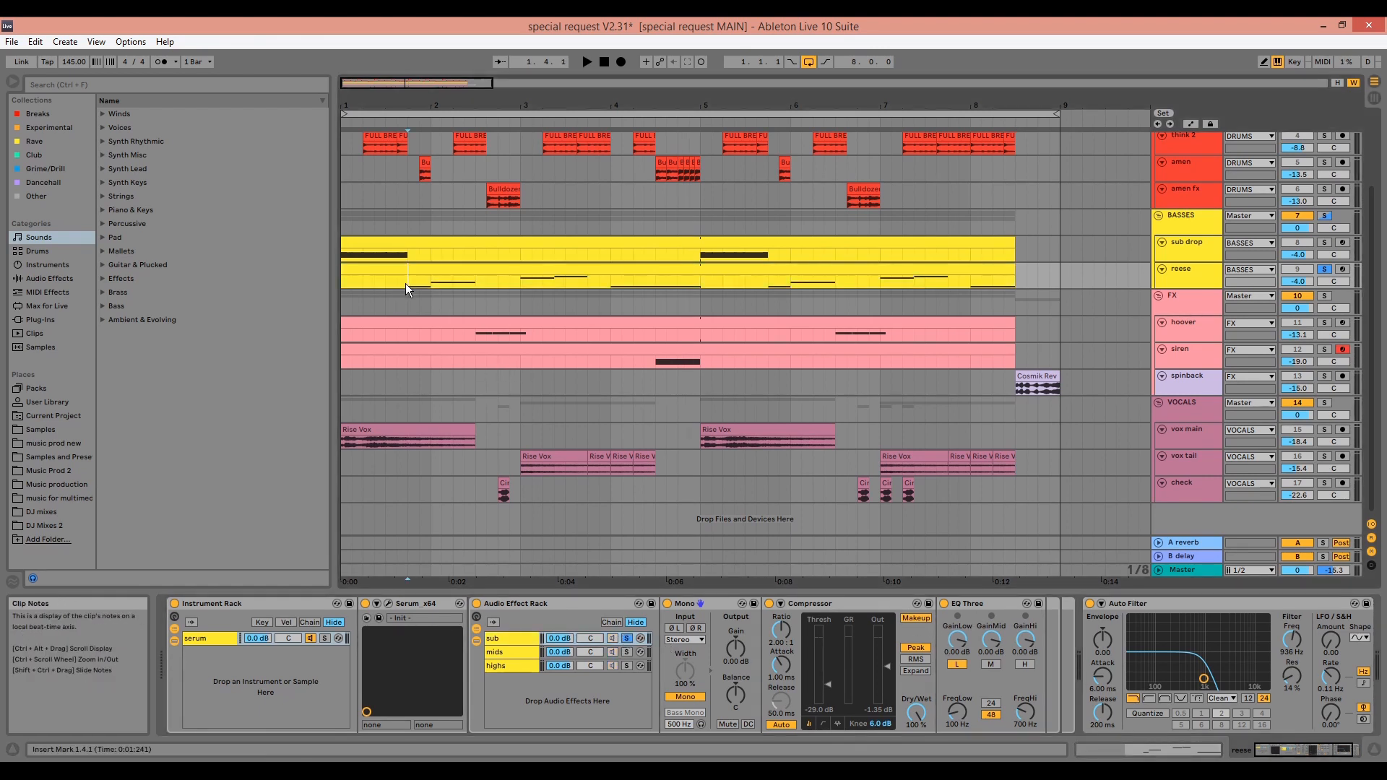
key("space")
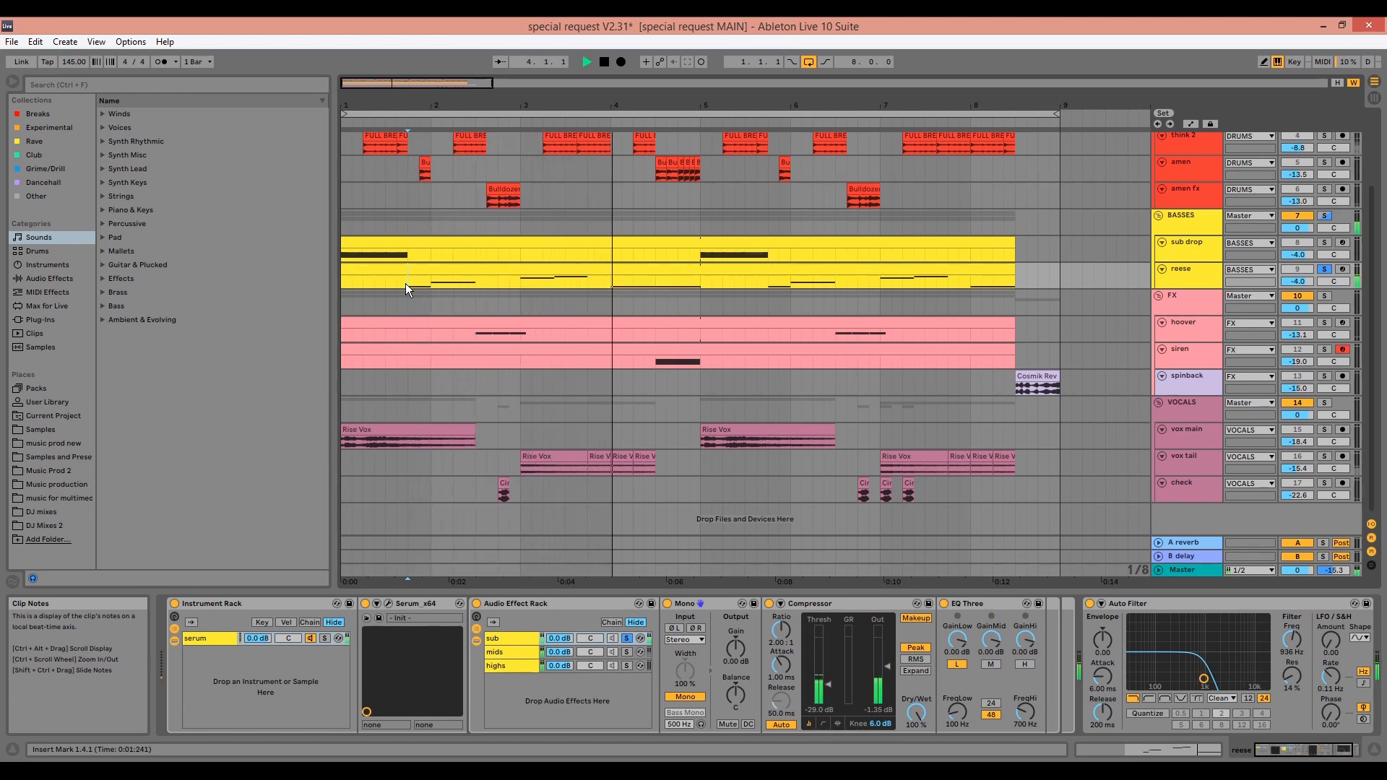
left_click(626, 638)
Examine the mids chain's Overdrive, Mono and EQ Three, comparing the full mix with the Overdrive bypassed and re-enabled.
left_click(519, 653)
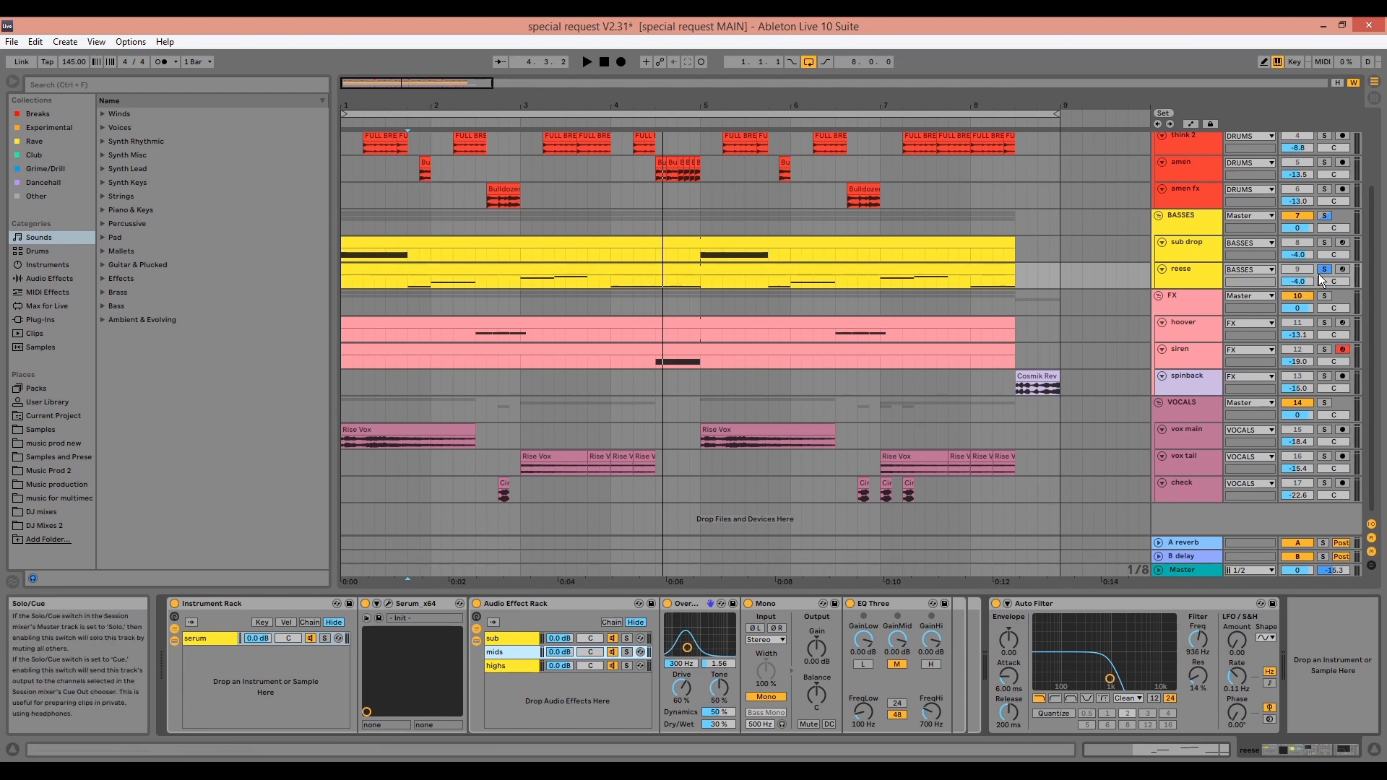
left_click(608, 283)
key("space")
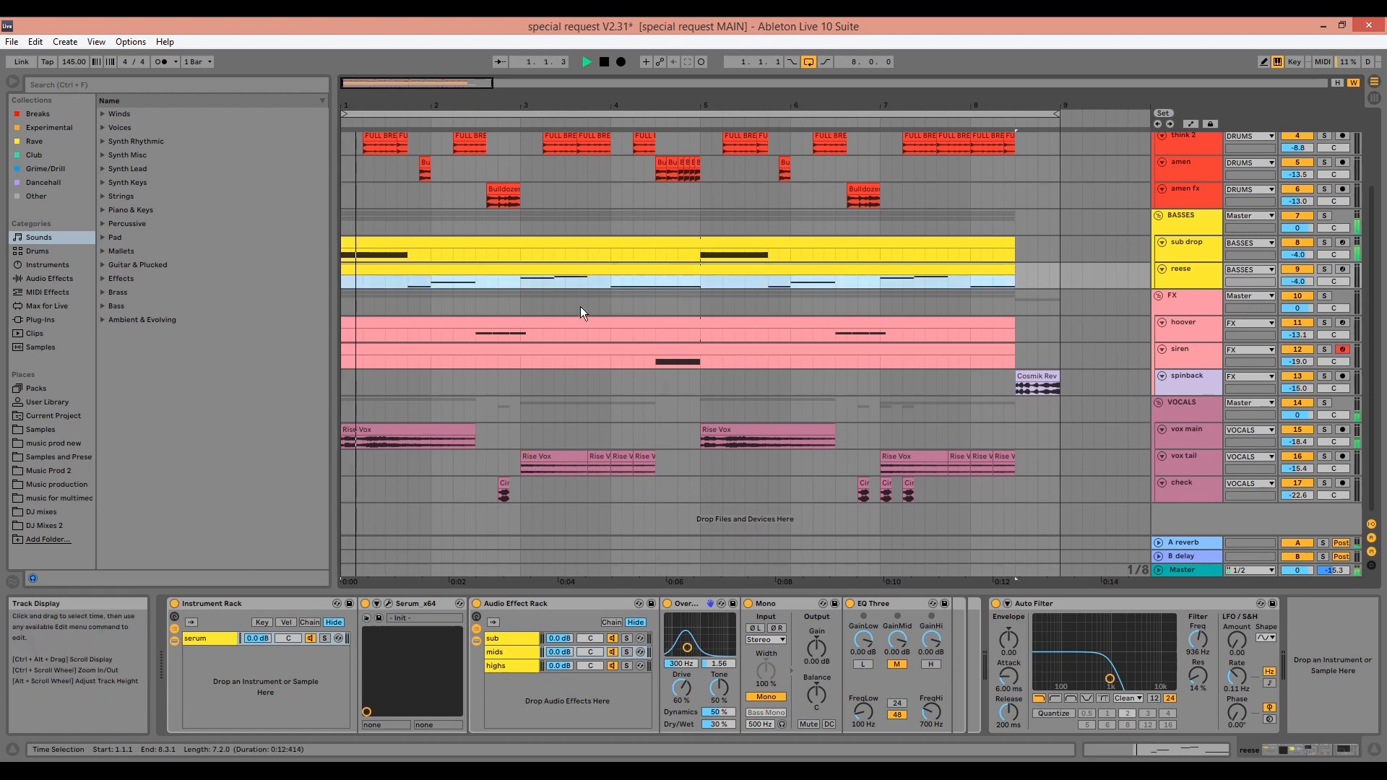
left_click(666, 603)
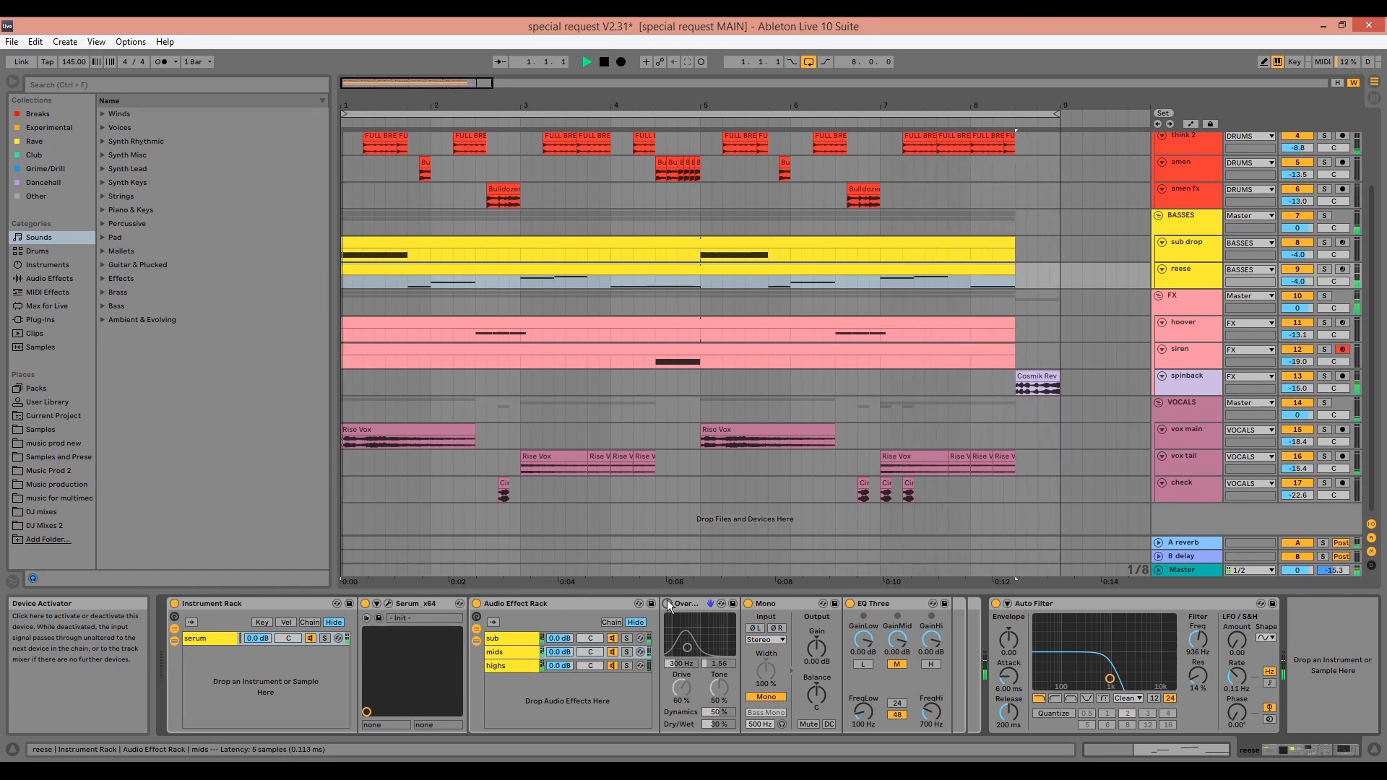
left_click(667, 602)
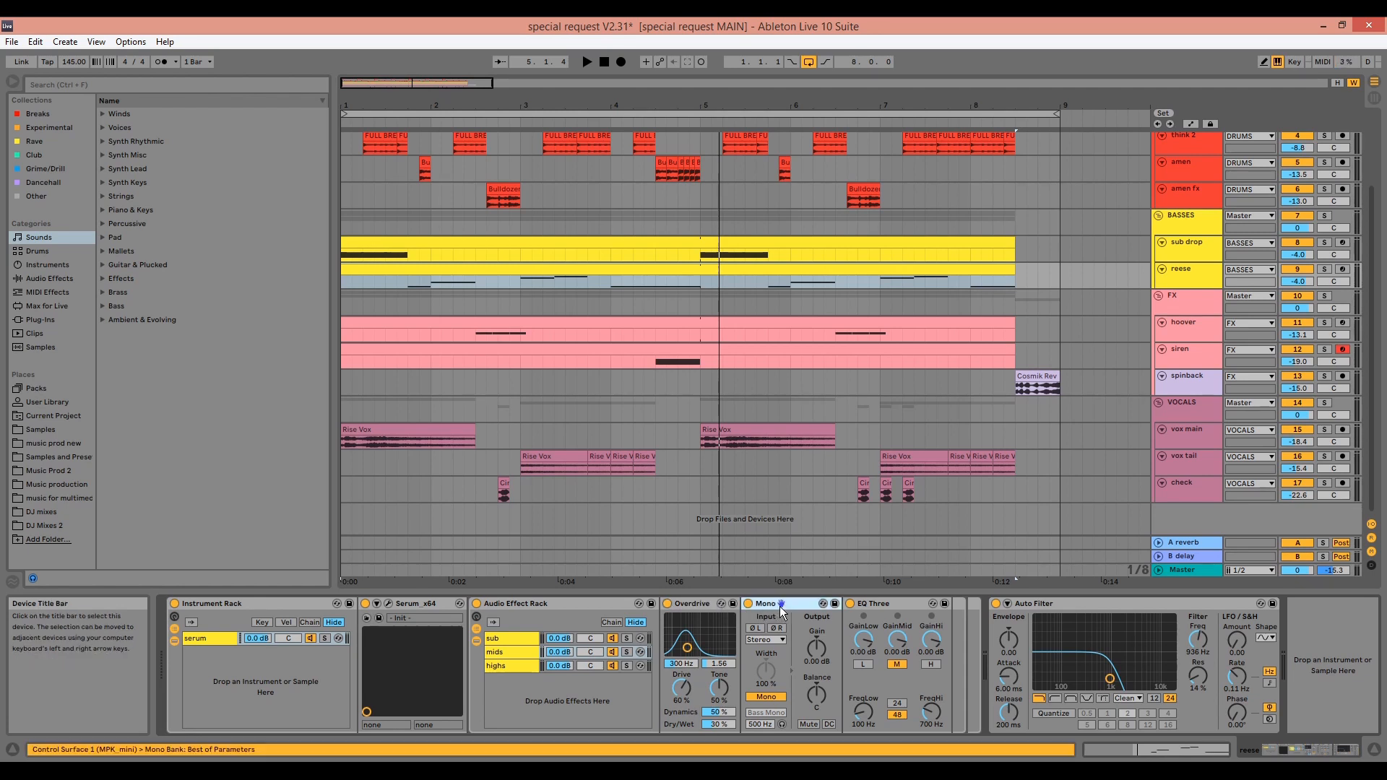
left_click(886, 610)
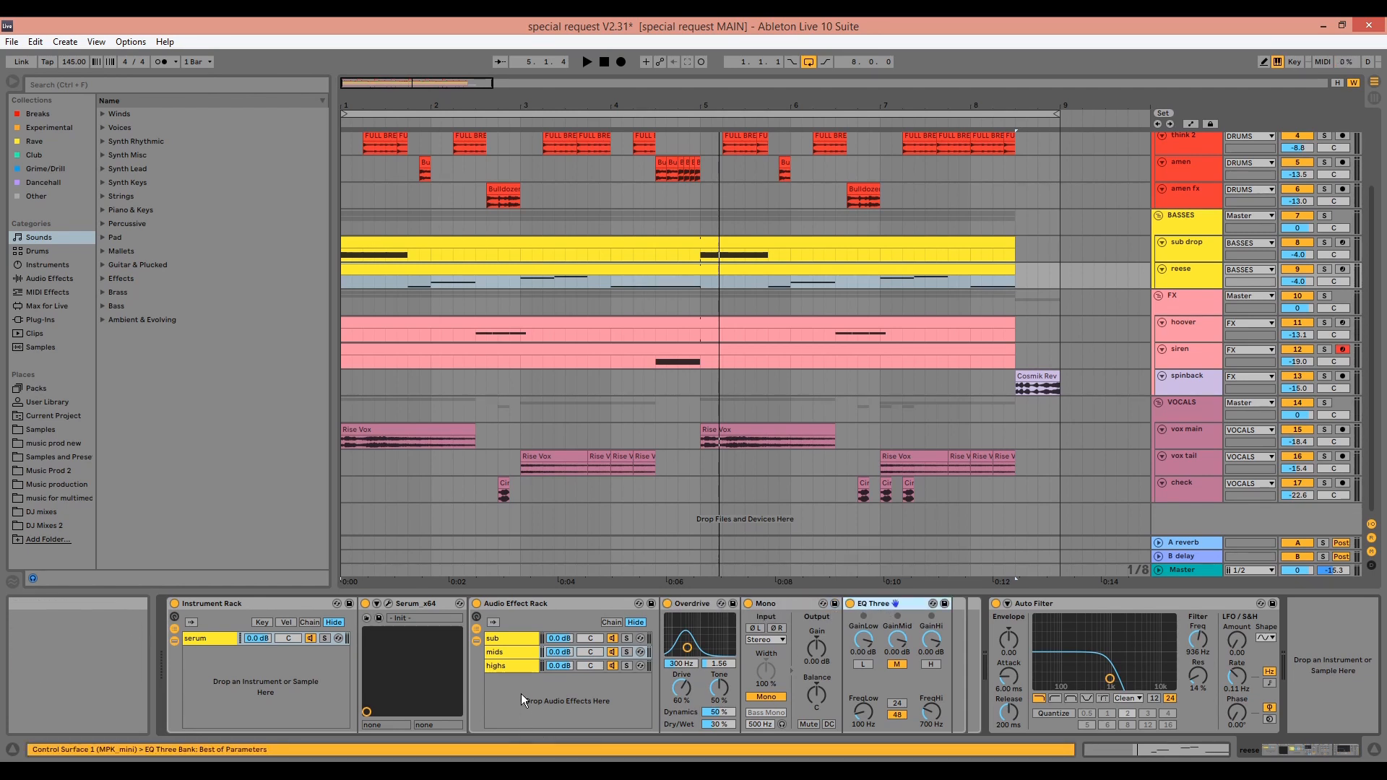
Show the highs chain's devices, solo the reese track, and compare its playback with the Auto Filter bypassed and re-enabled.
left_click(515, 665)
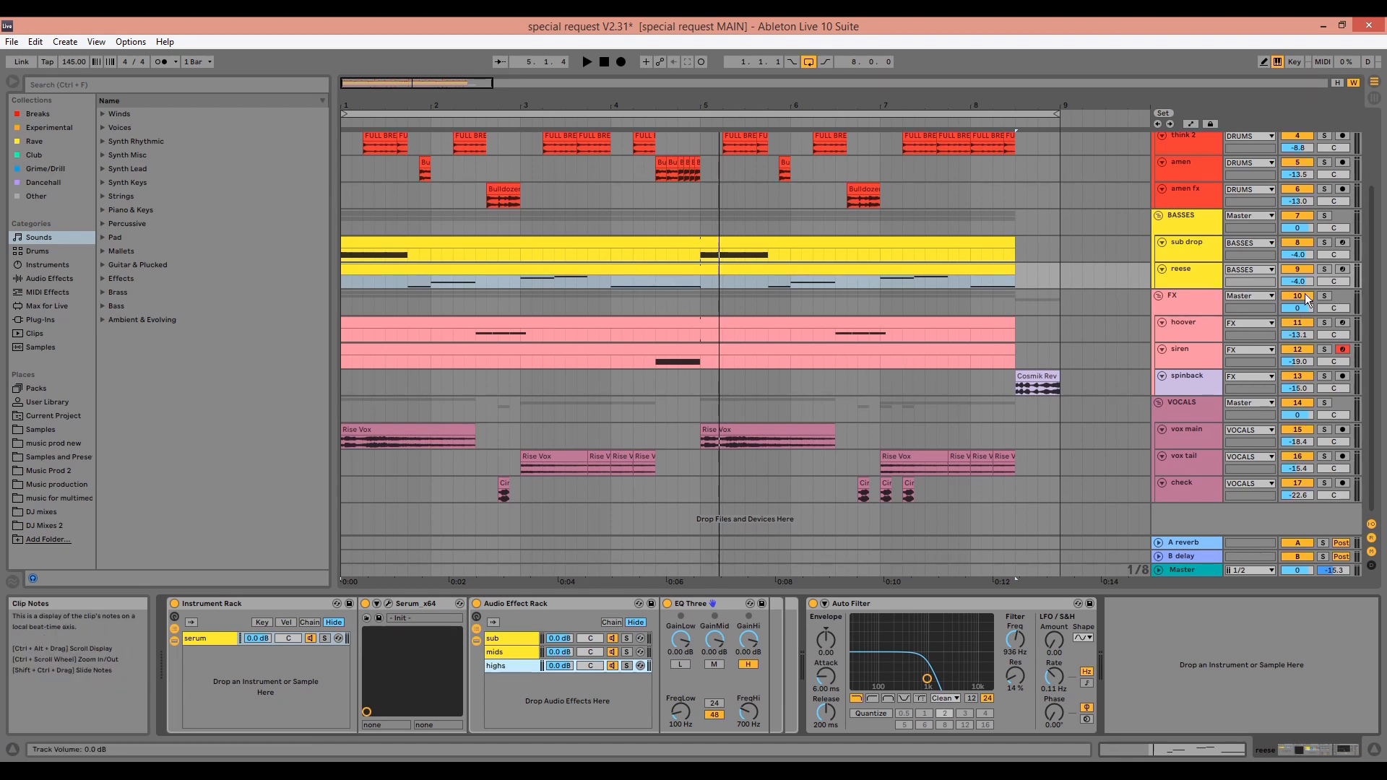
left_click(1324, 269)
key("space")
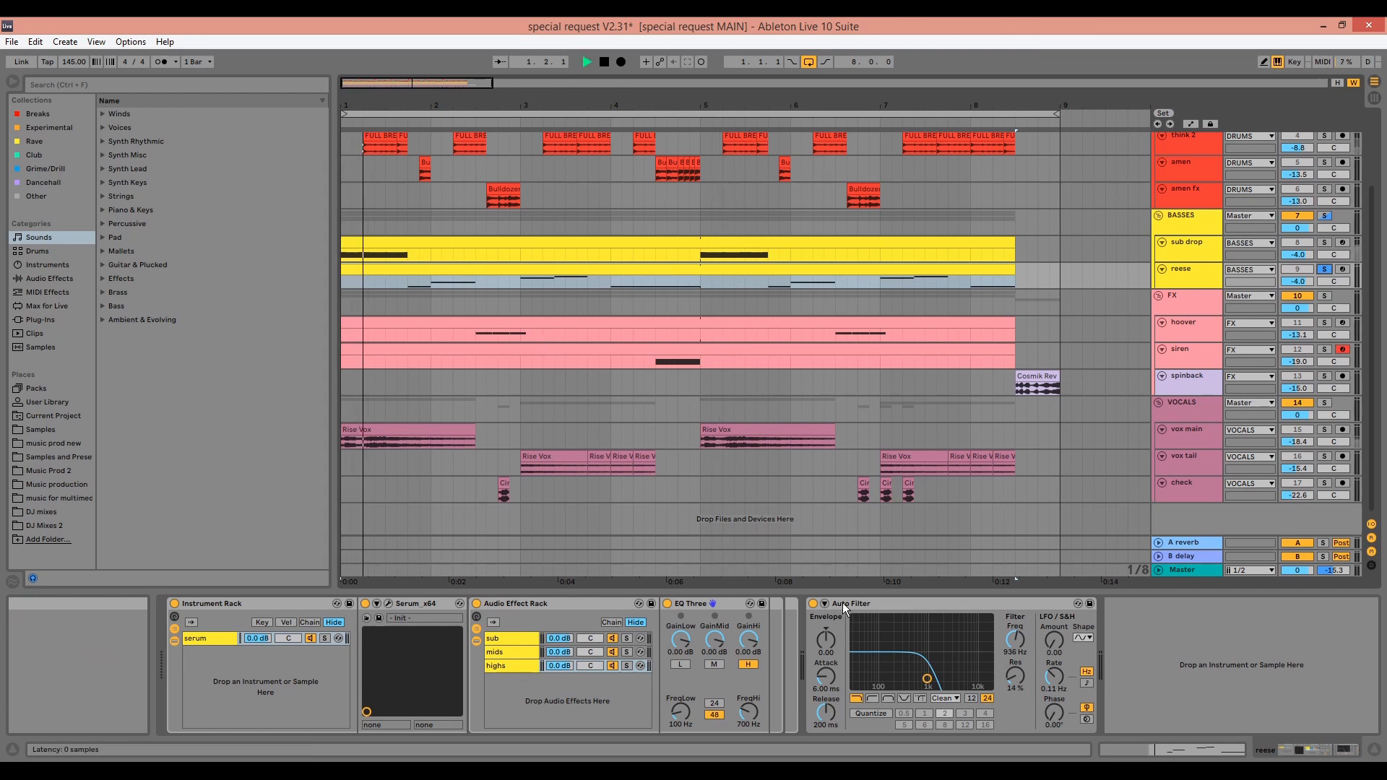
left_click(814, 604)
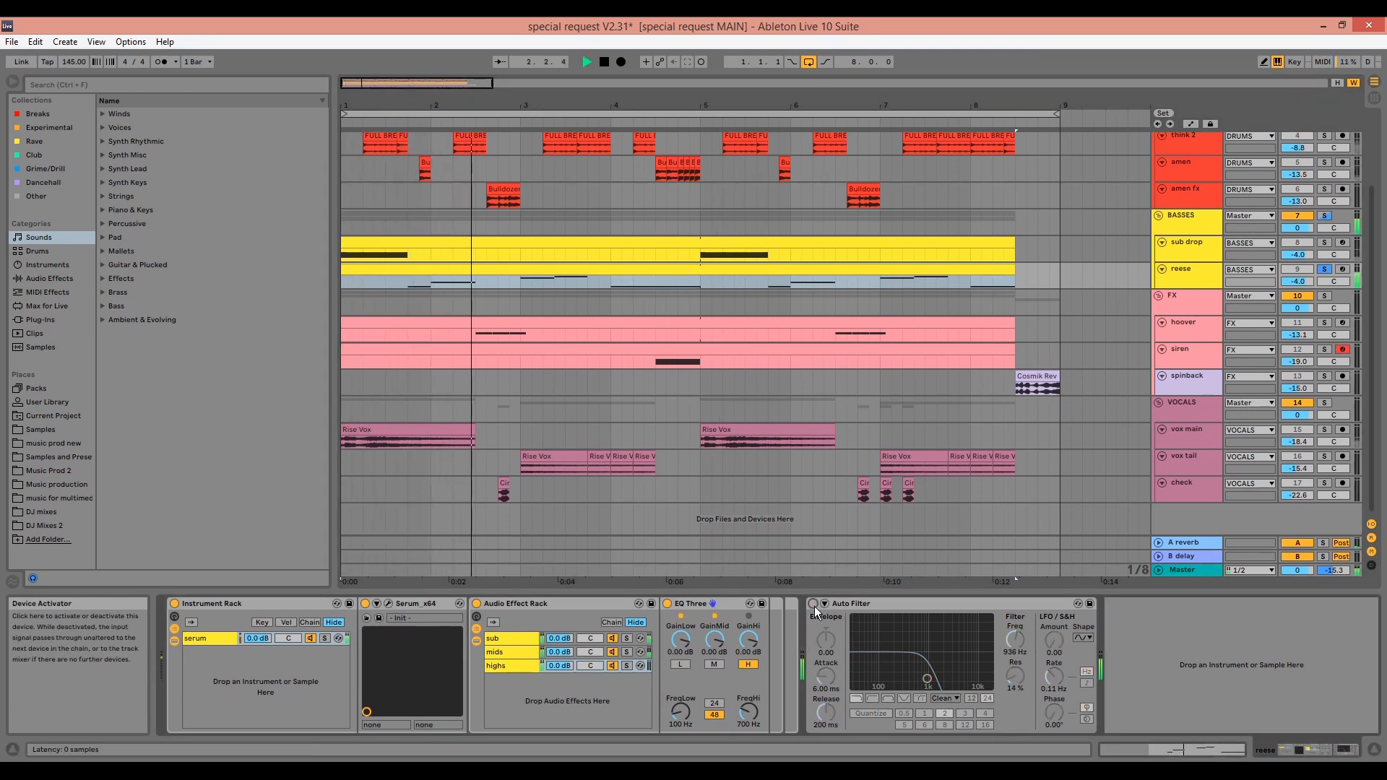
left_click(814, 604)
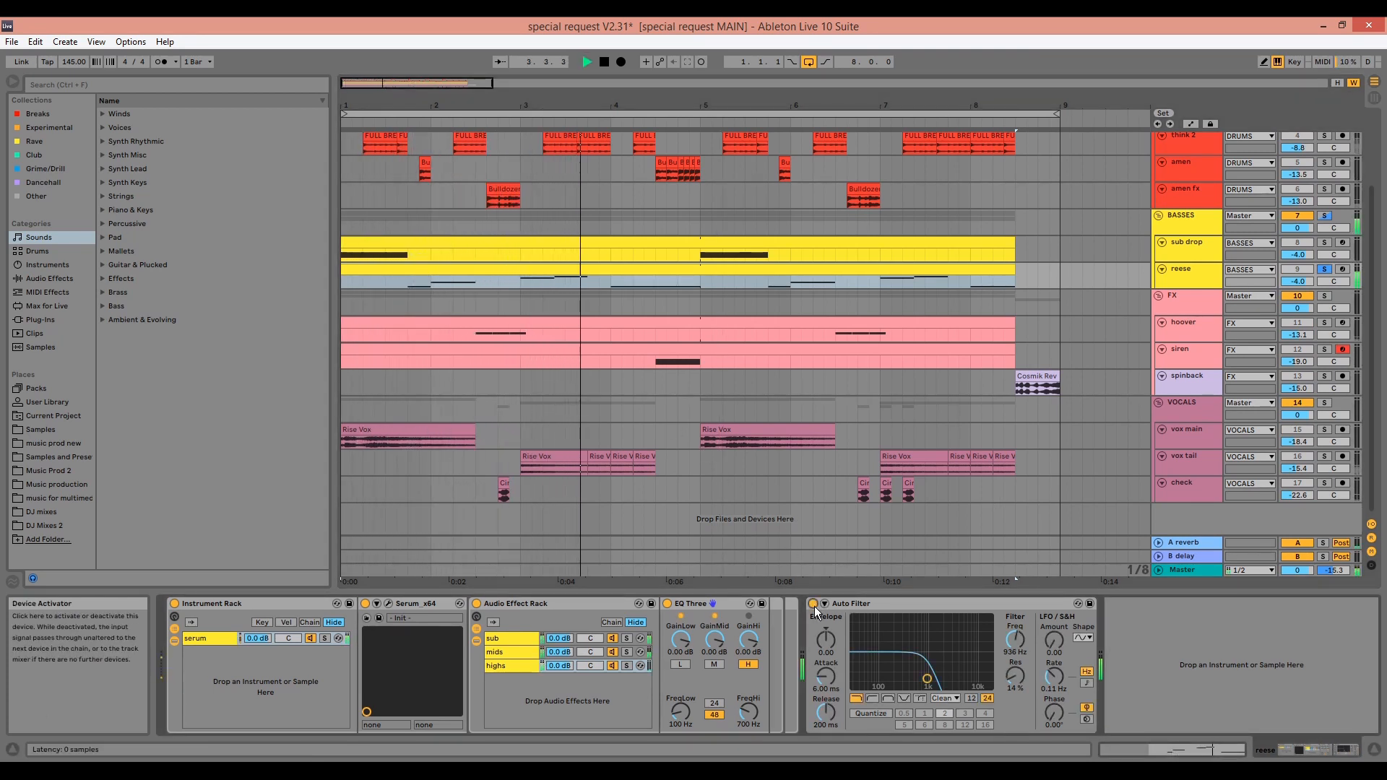
key("space")
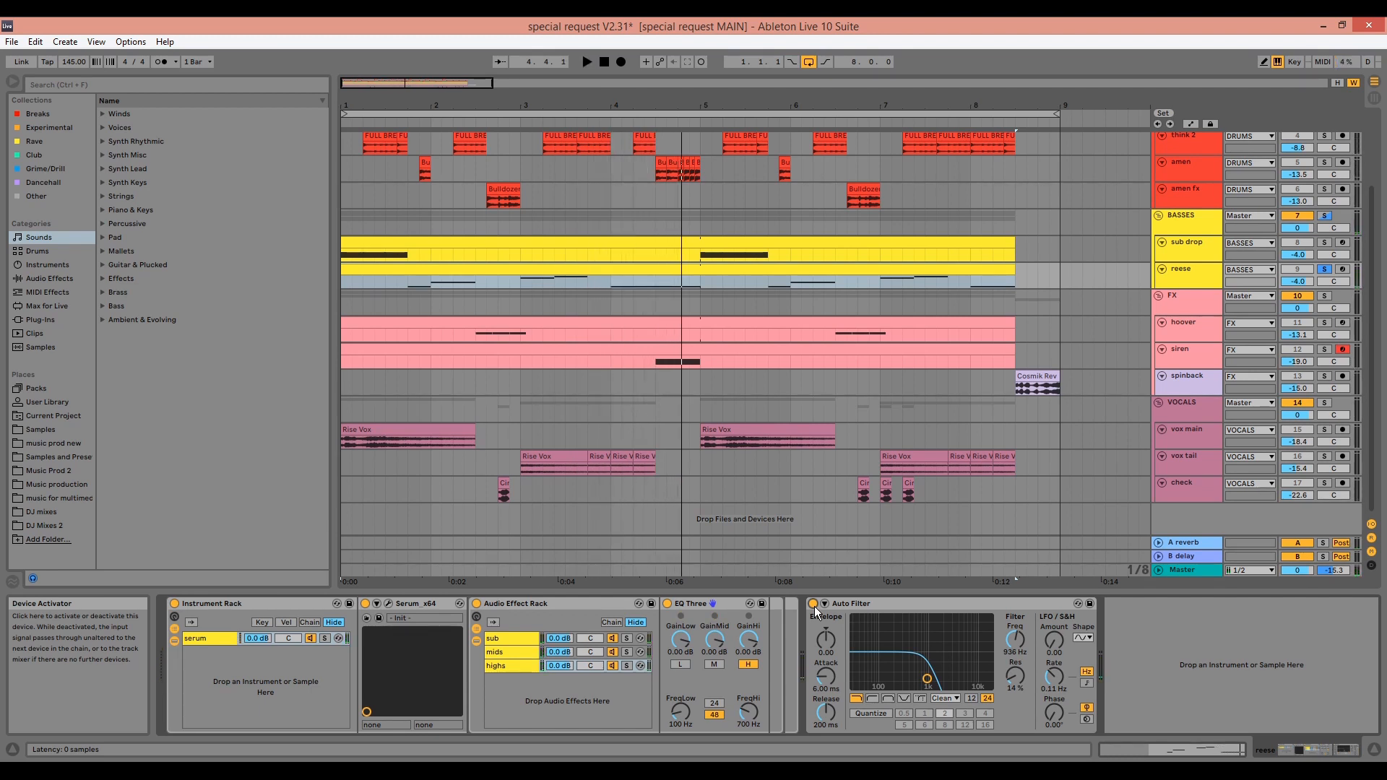
Open the reese's MIDI clip in the note editor and play its notes from the start of the arrangement.
double_click(633, 273)
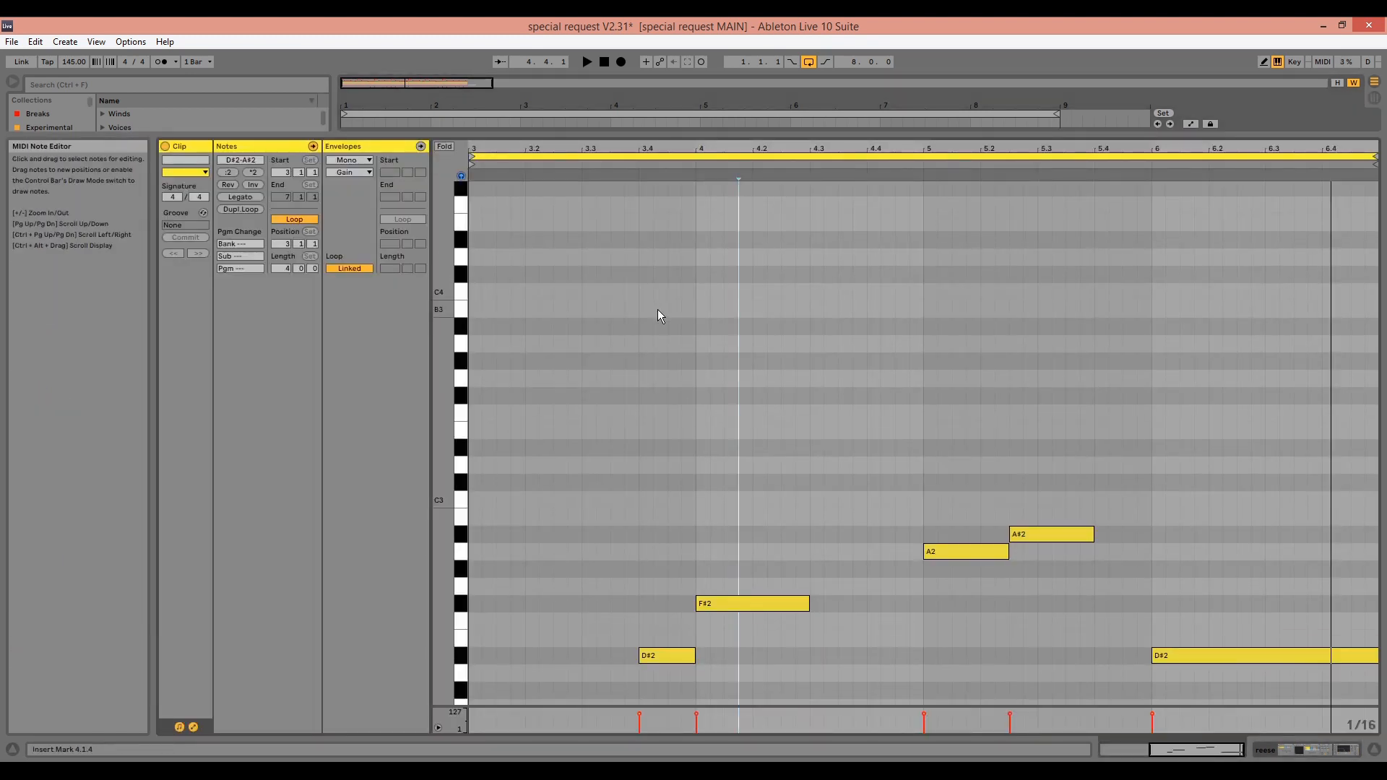
key("space")
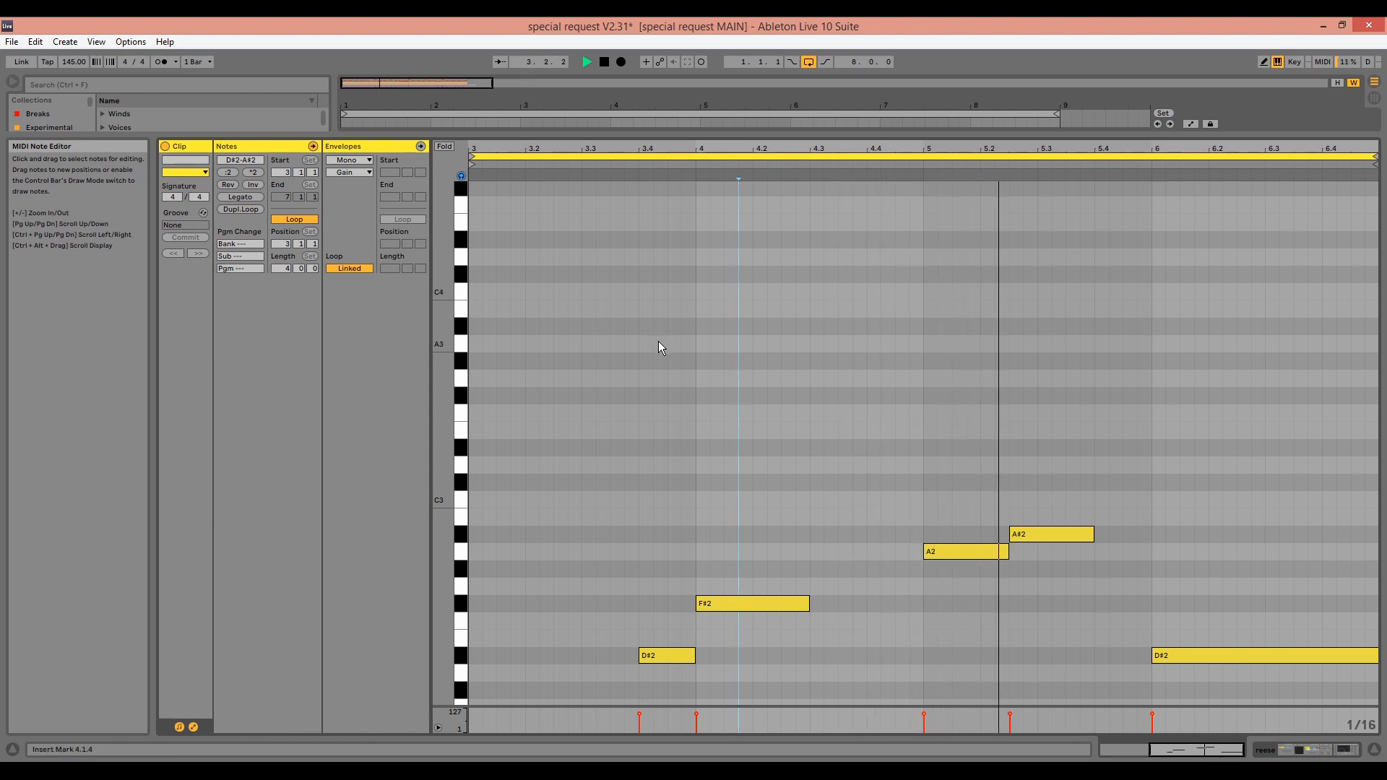
key("space")
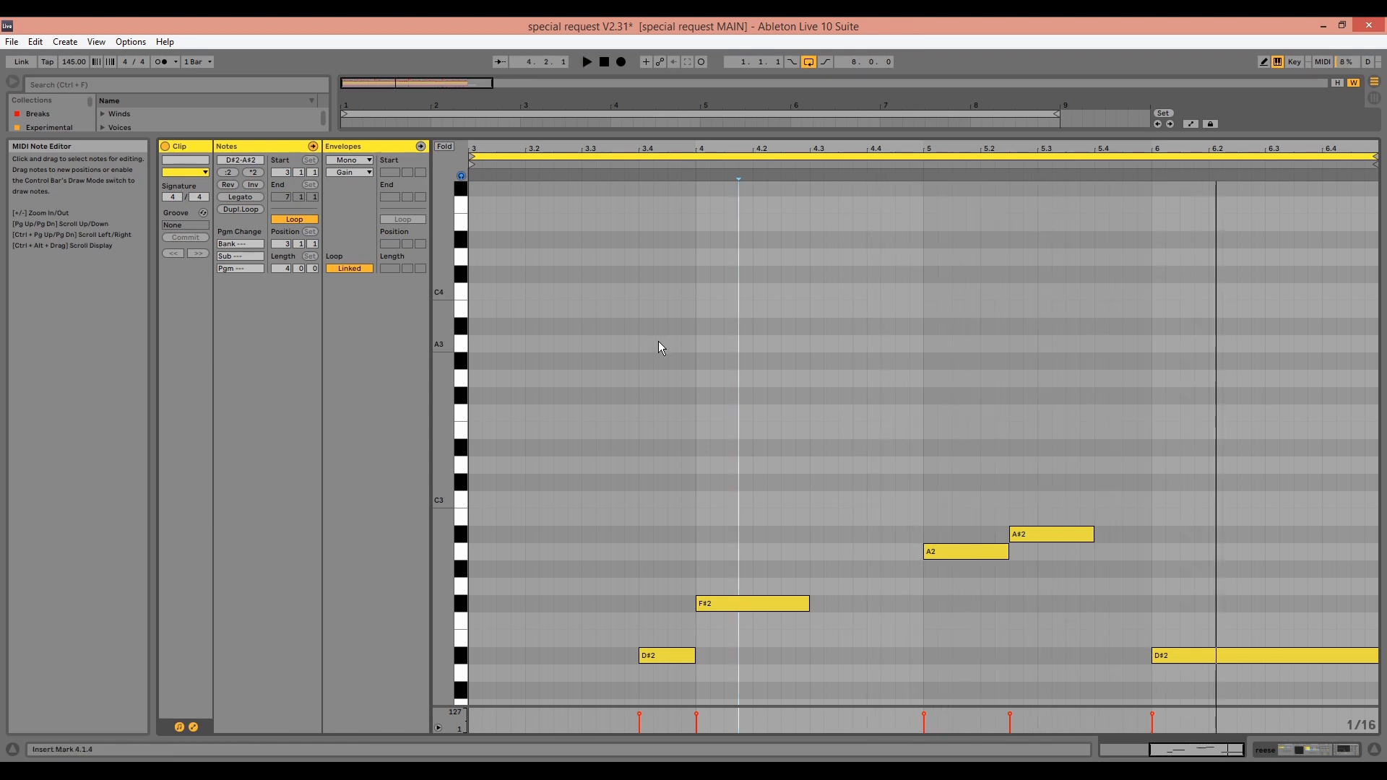
Return to the arrangement, solo the BASSES group, show its EQ Eight, and enlarge the group track's height.
key("shift+Tab")
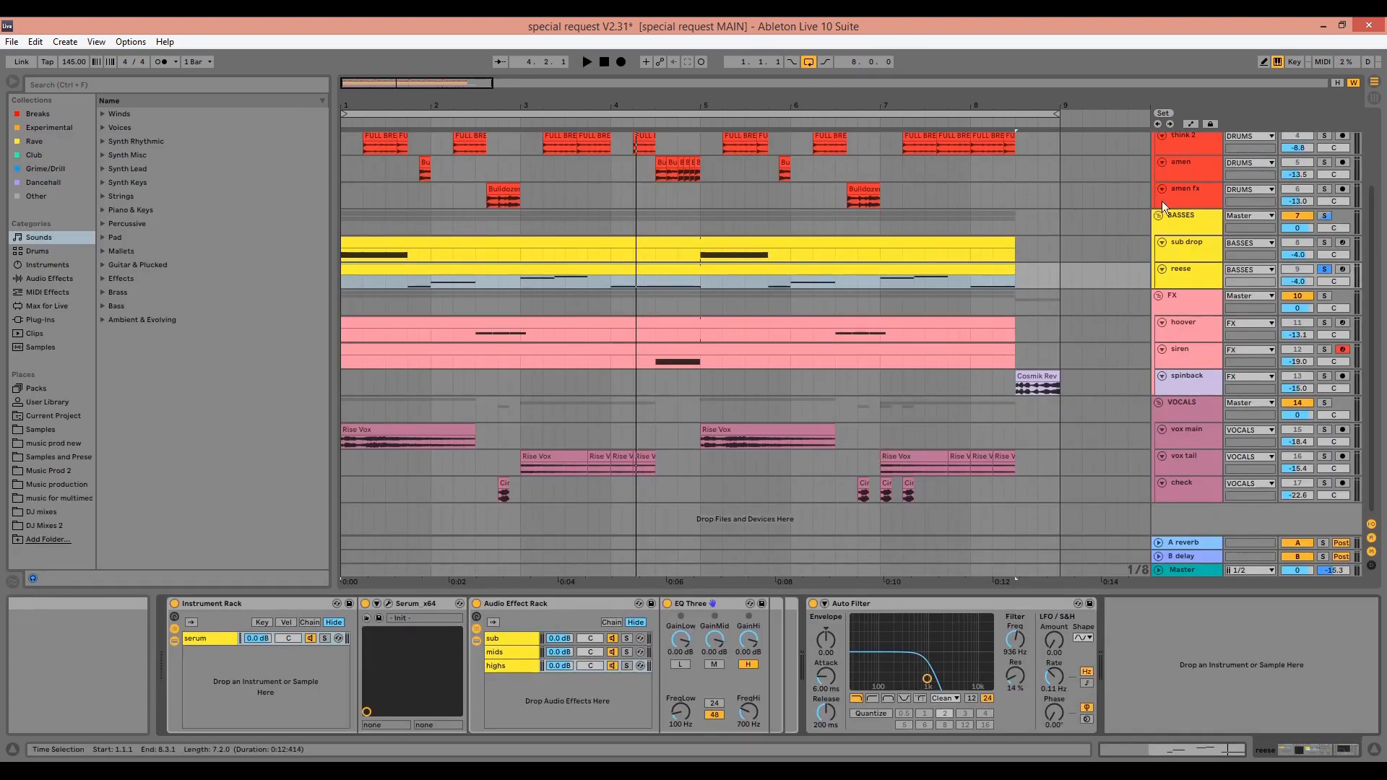
left_click(1322, 218)
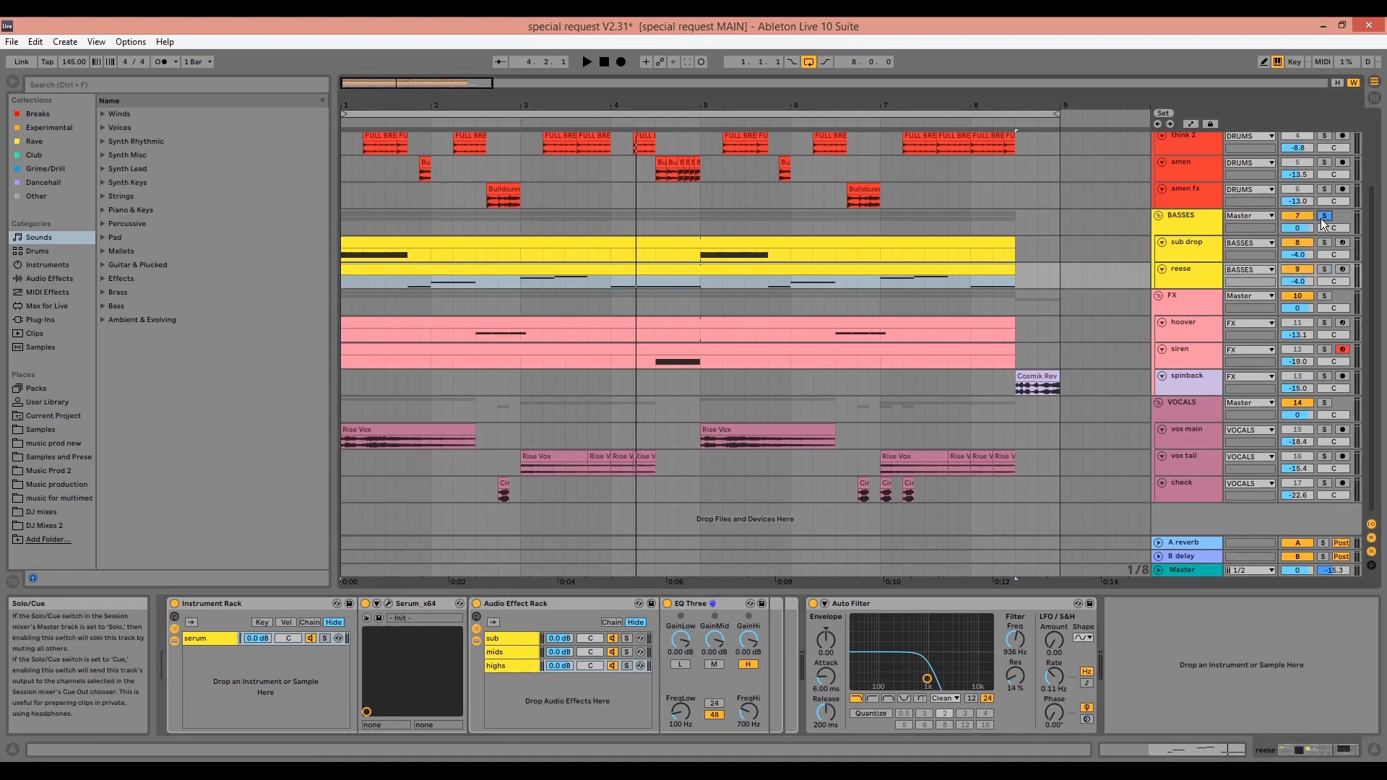
left_click(1192, 223)
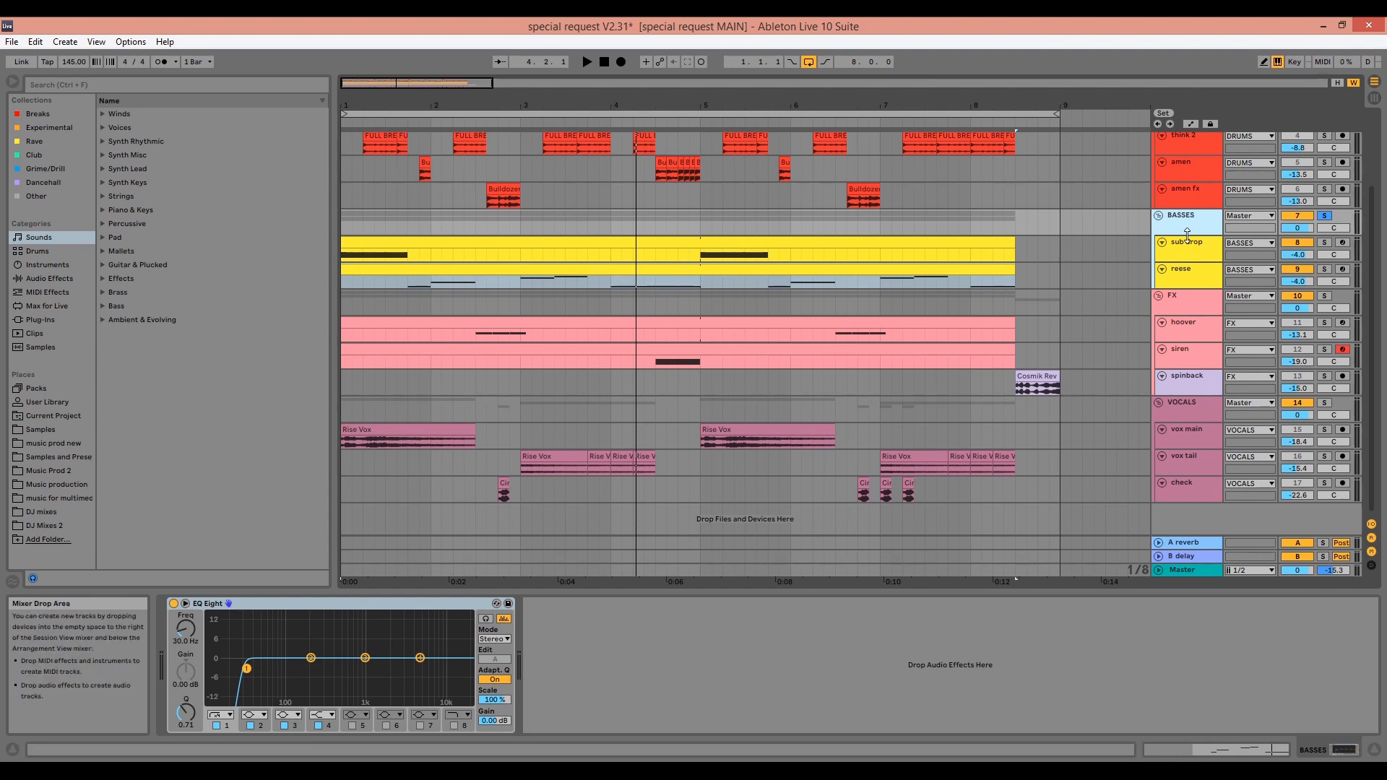
left_click_drag(1187, 235, 1187, 247)
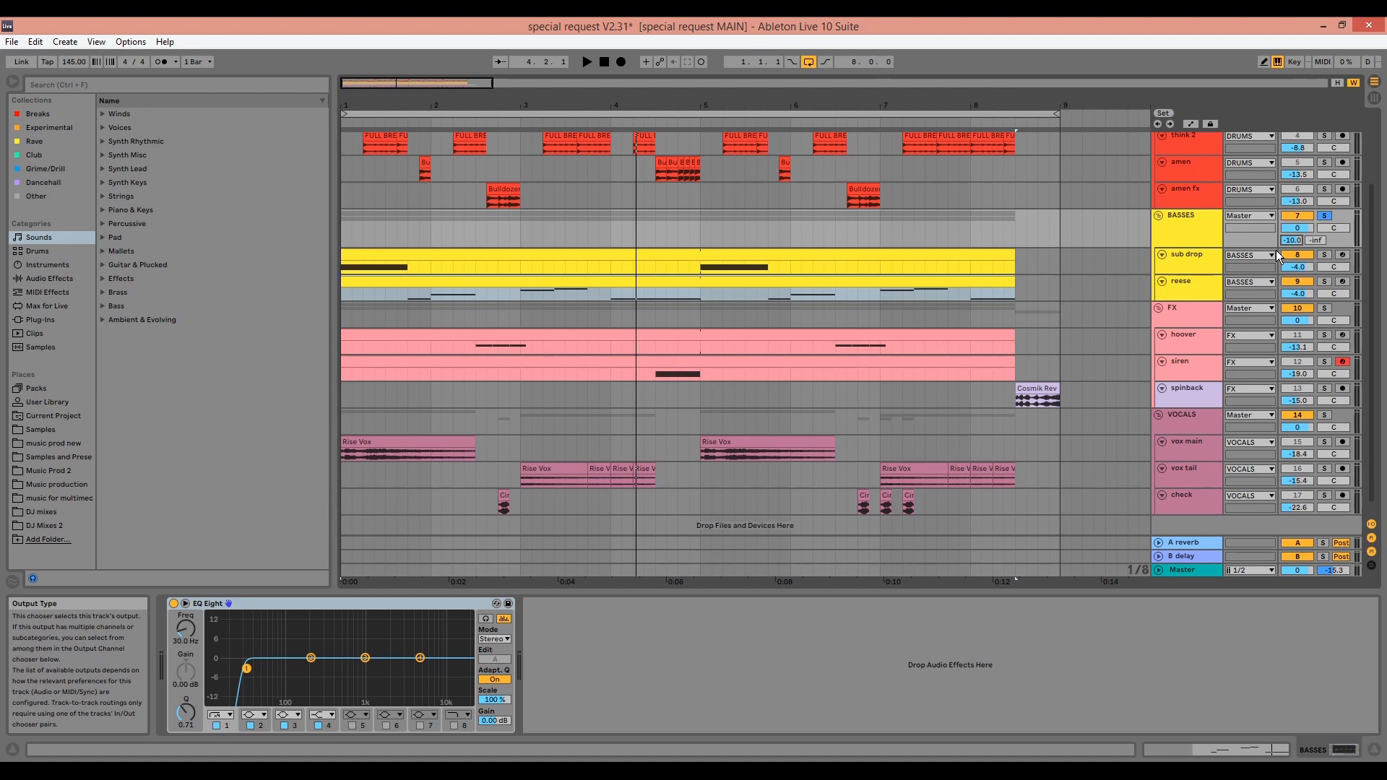
Solo the hoover track and audition it from 2.2.3.
left_click(1324, 335)
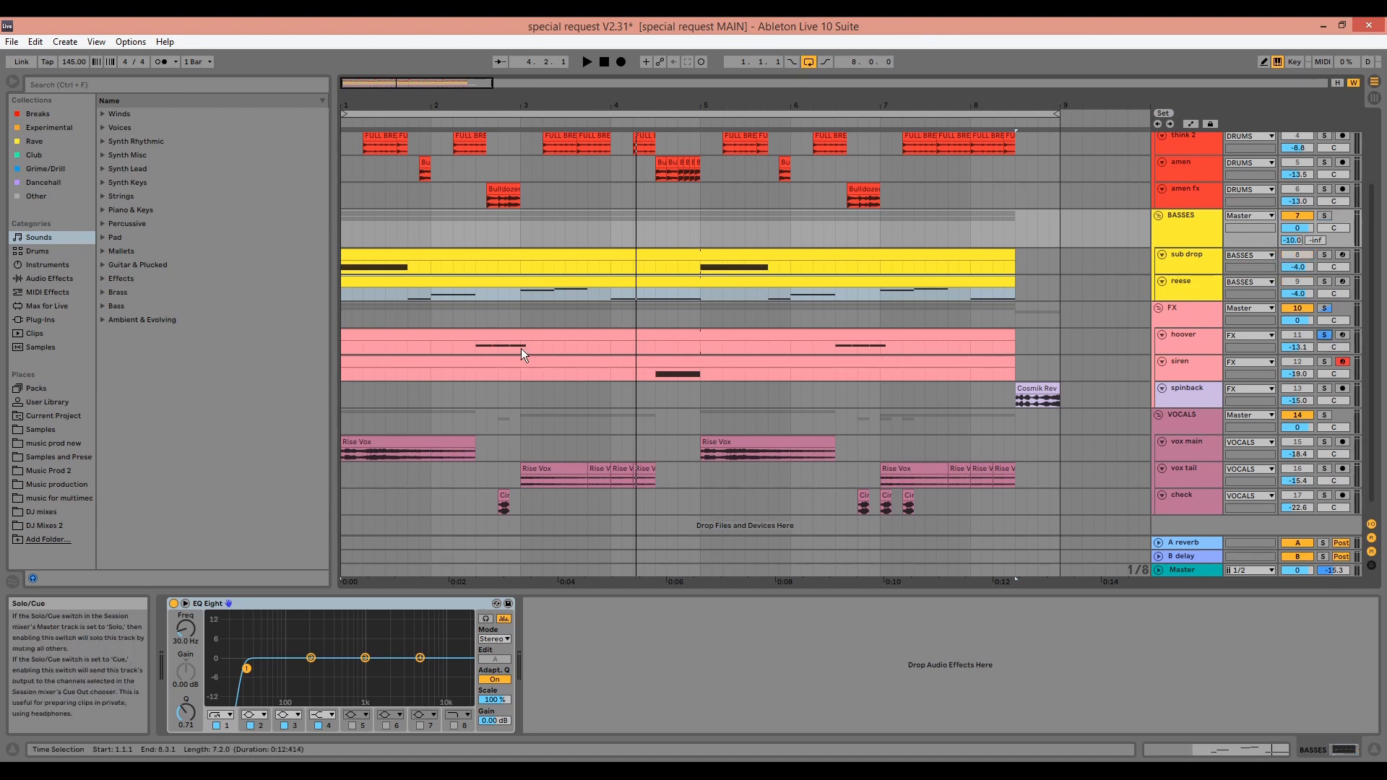
left_click(462, 348)
key("space")
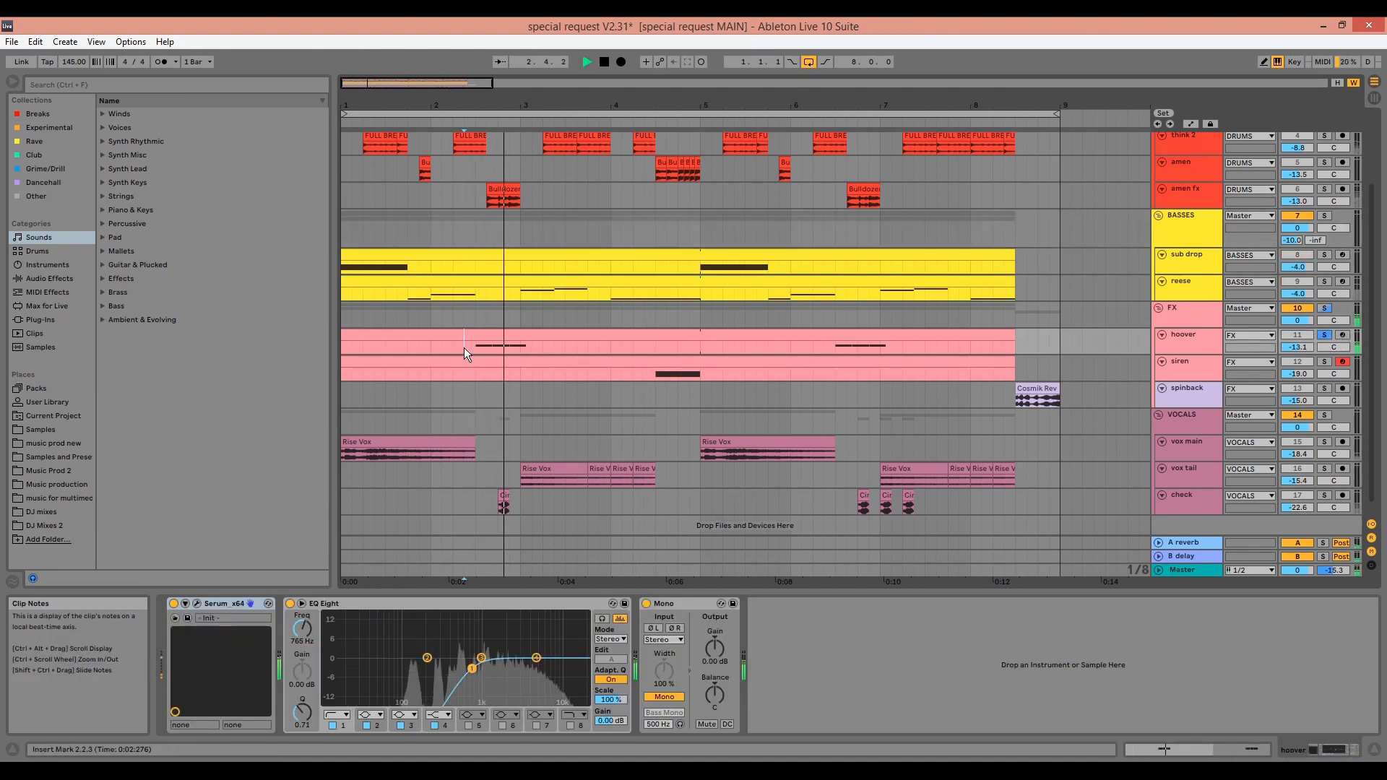
key("space")
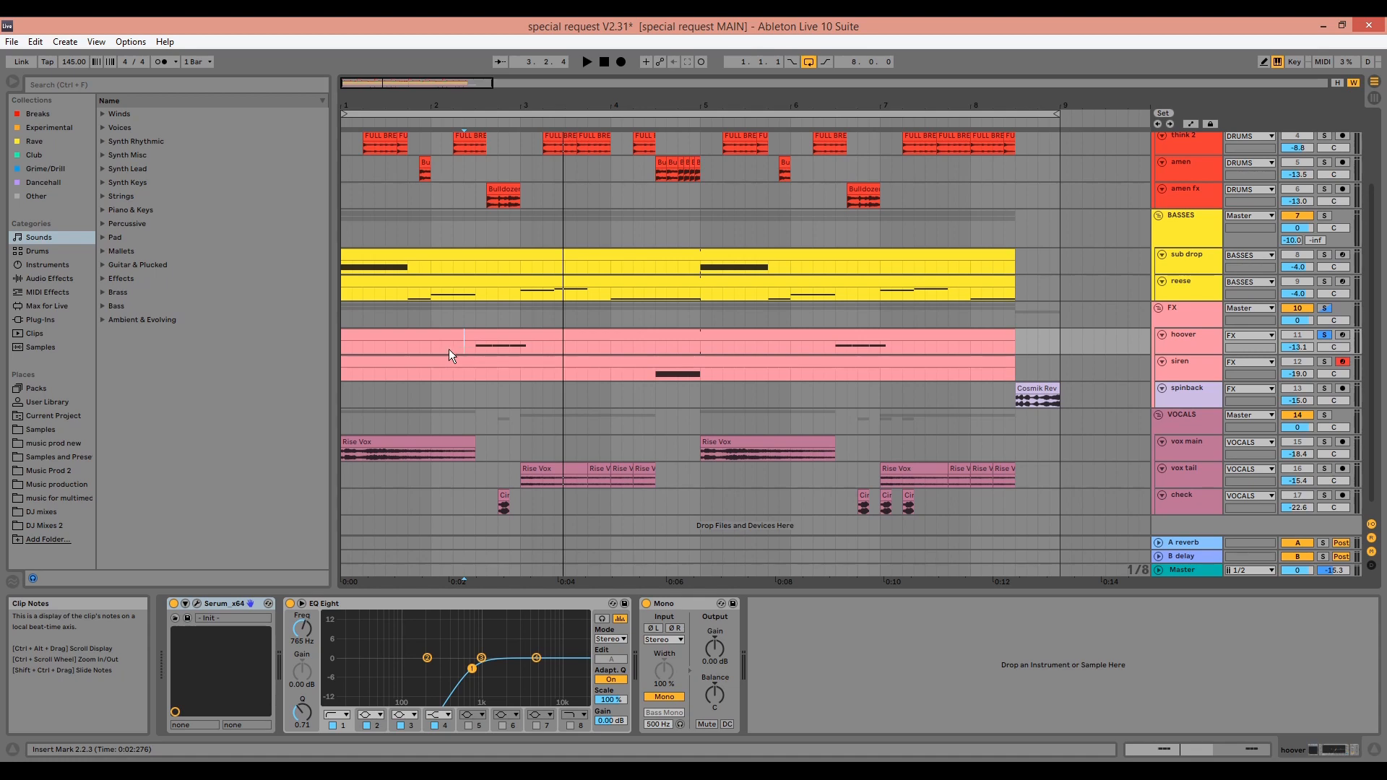
Examine the hoover's Serum oscillators, modulation matrix and LFO 2, and audition the sound with the synth window open.
left_click(197, 604)
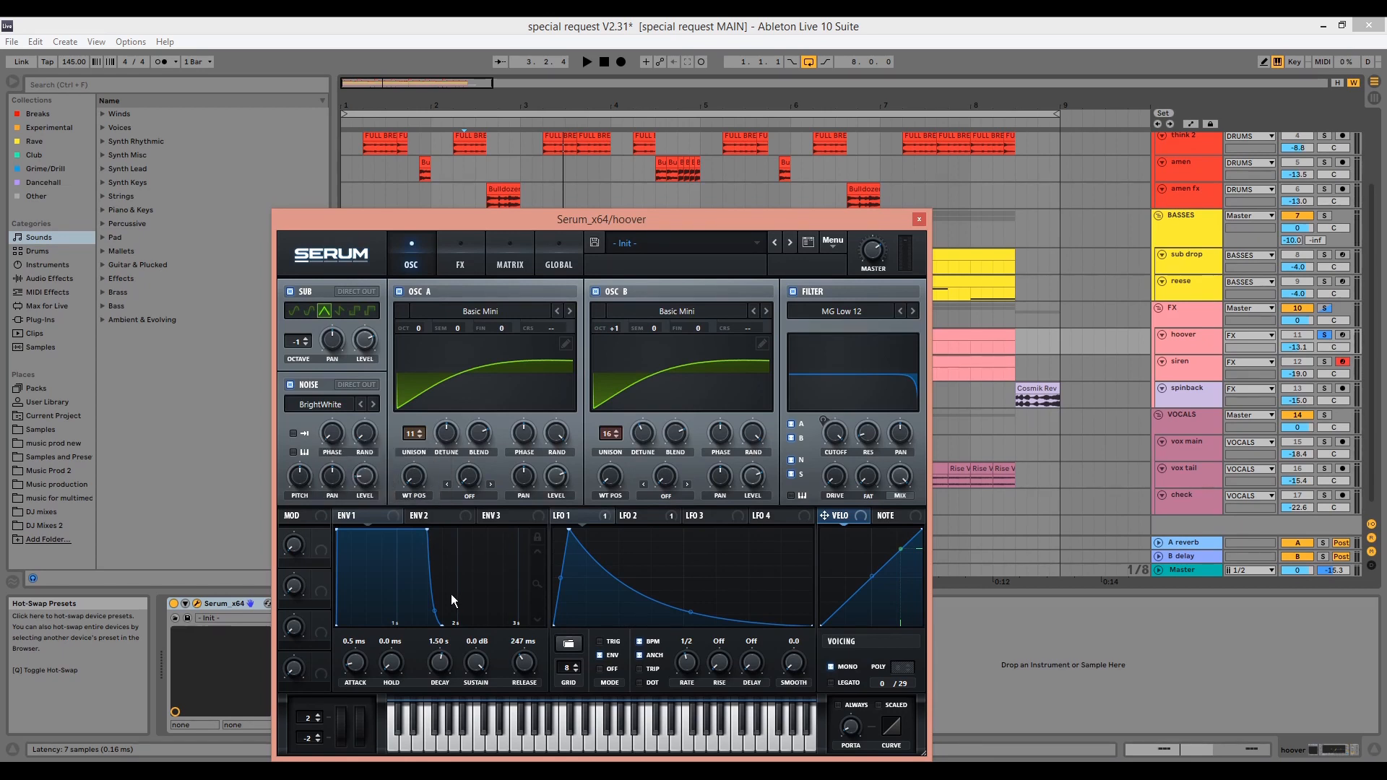
left_click(500, 258)
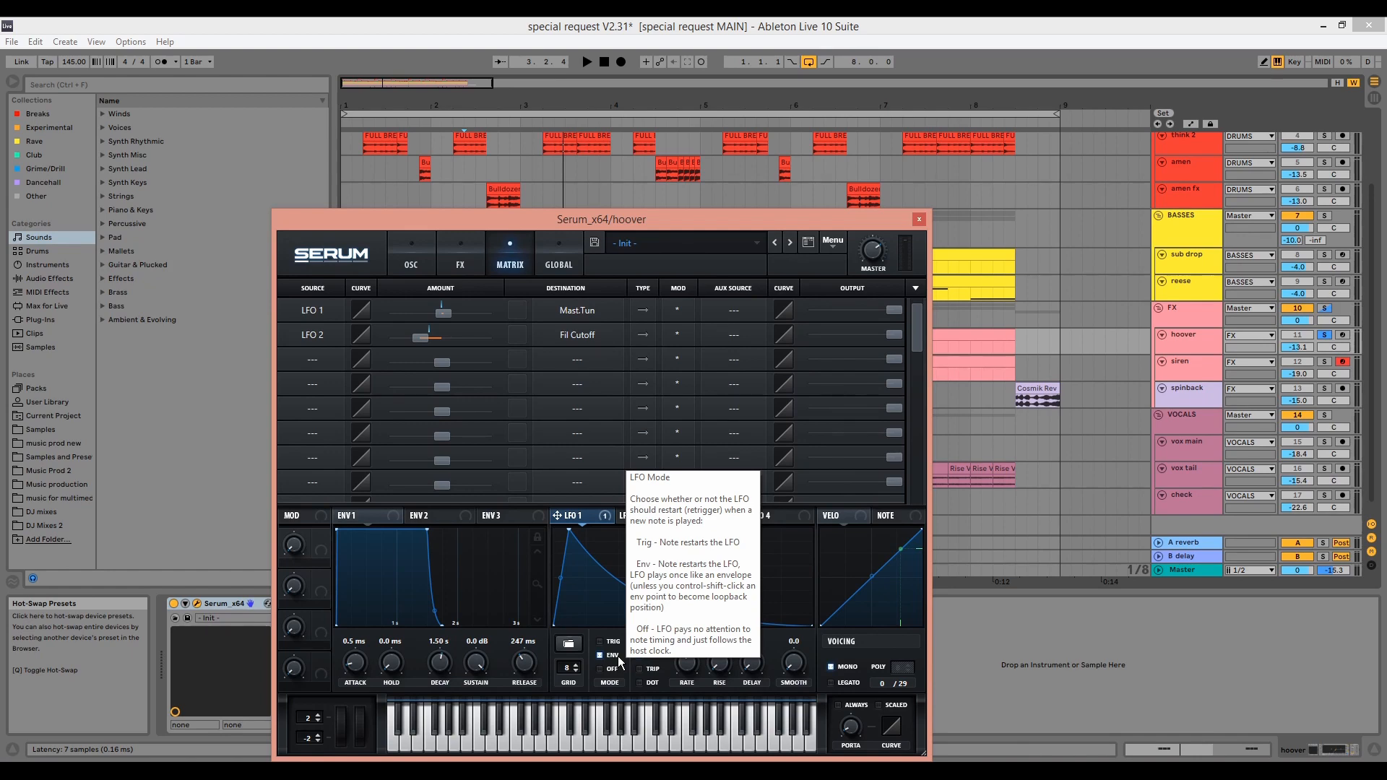
left_click(639, 519)
left_click(429, 263)
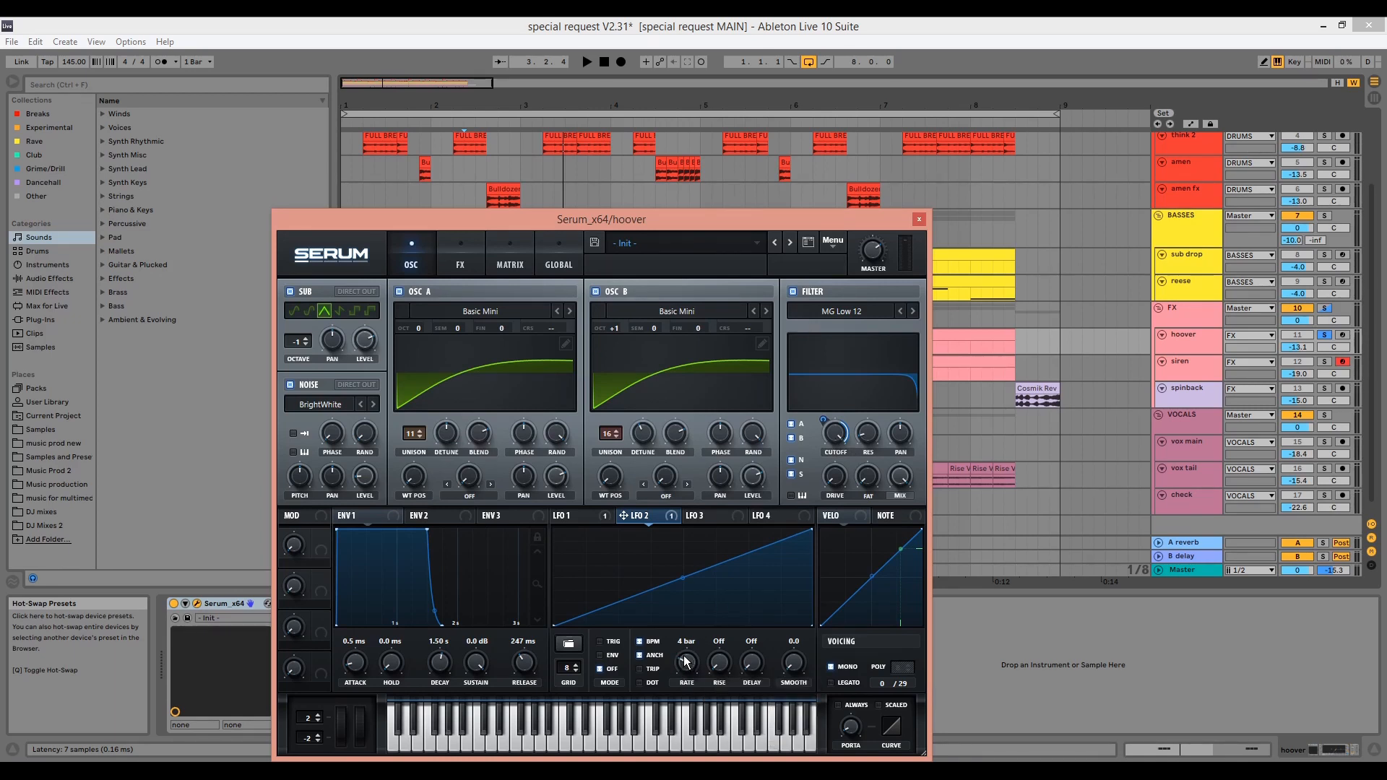
key("space")
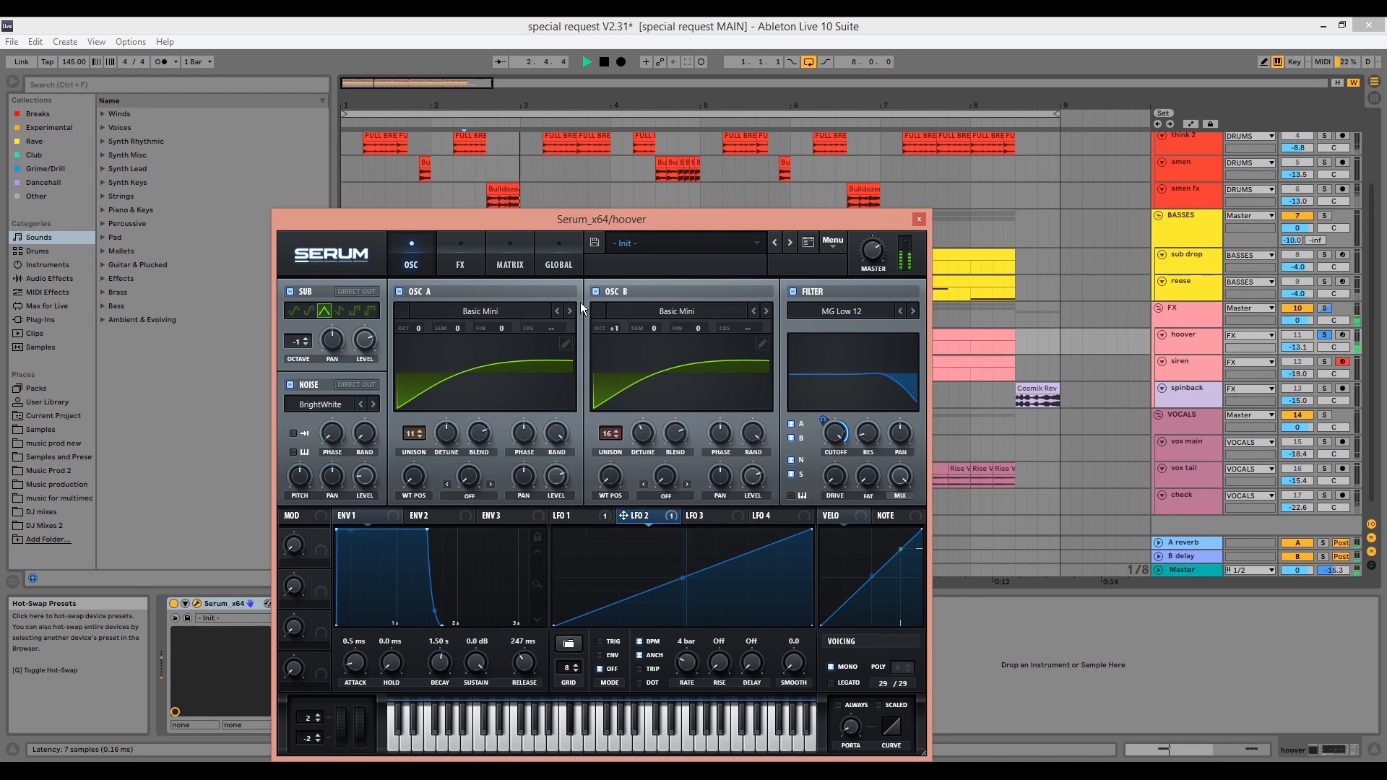
key("space")
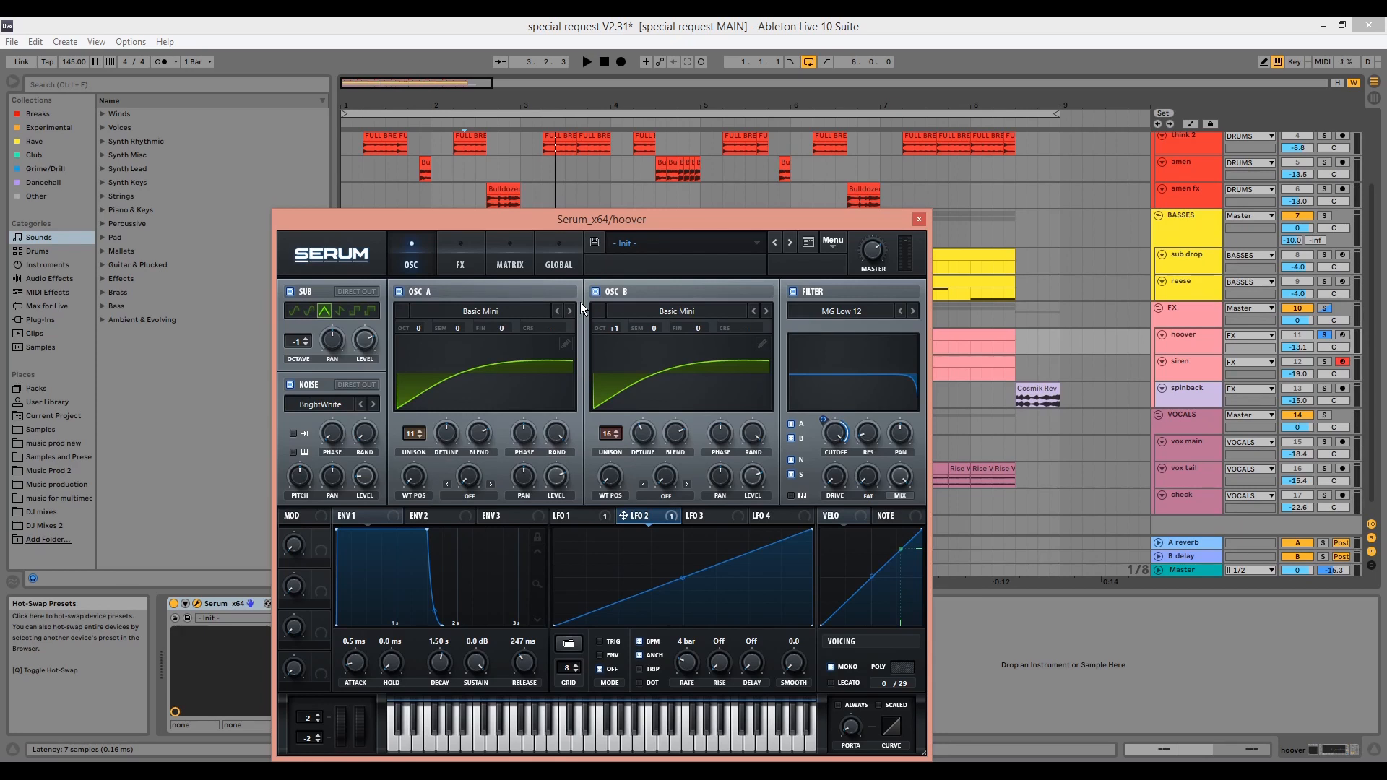
Show the hoover's Serum effects, compare playback with the Distortion bypassed and re-enabled, and close the synth window.
left_click(465, 263)
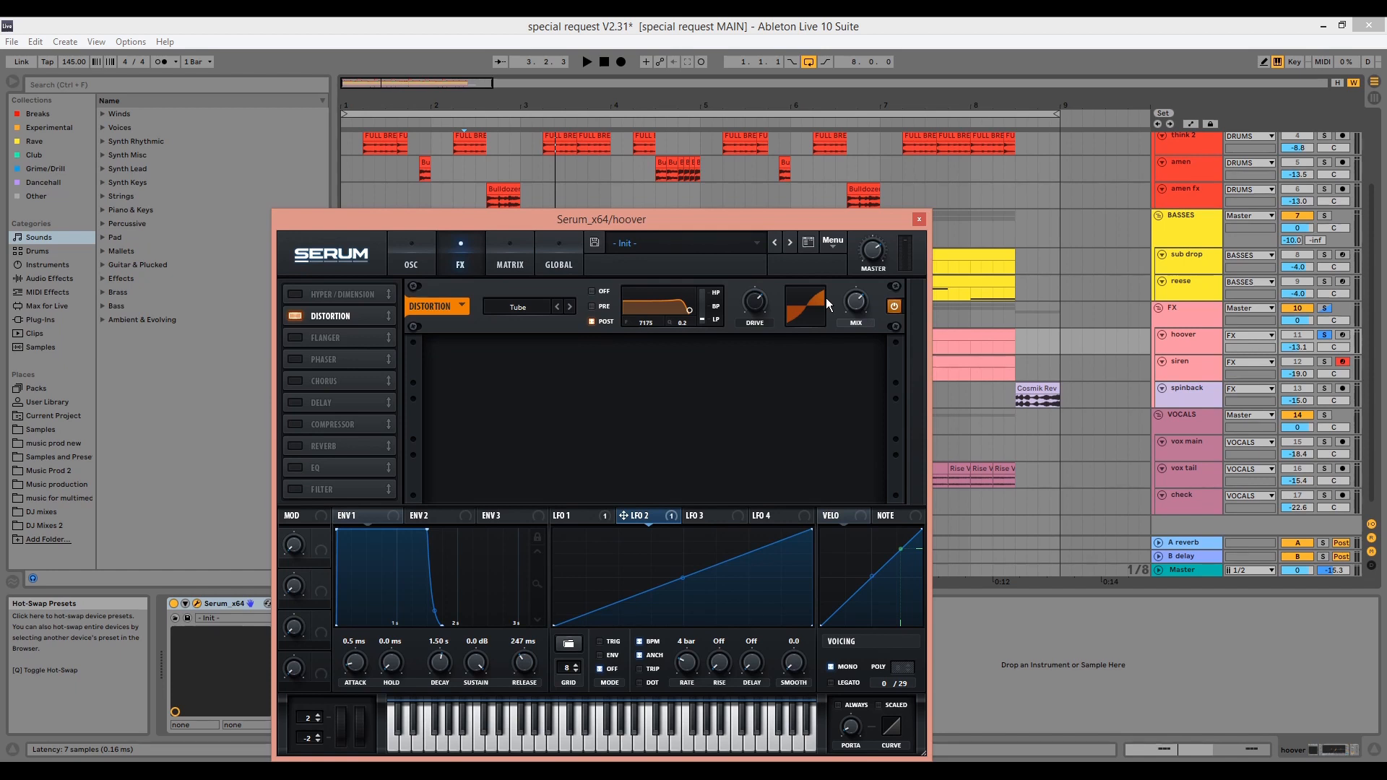
left_click(895, 307)
key("space")
left_click(895, 307)
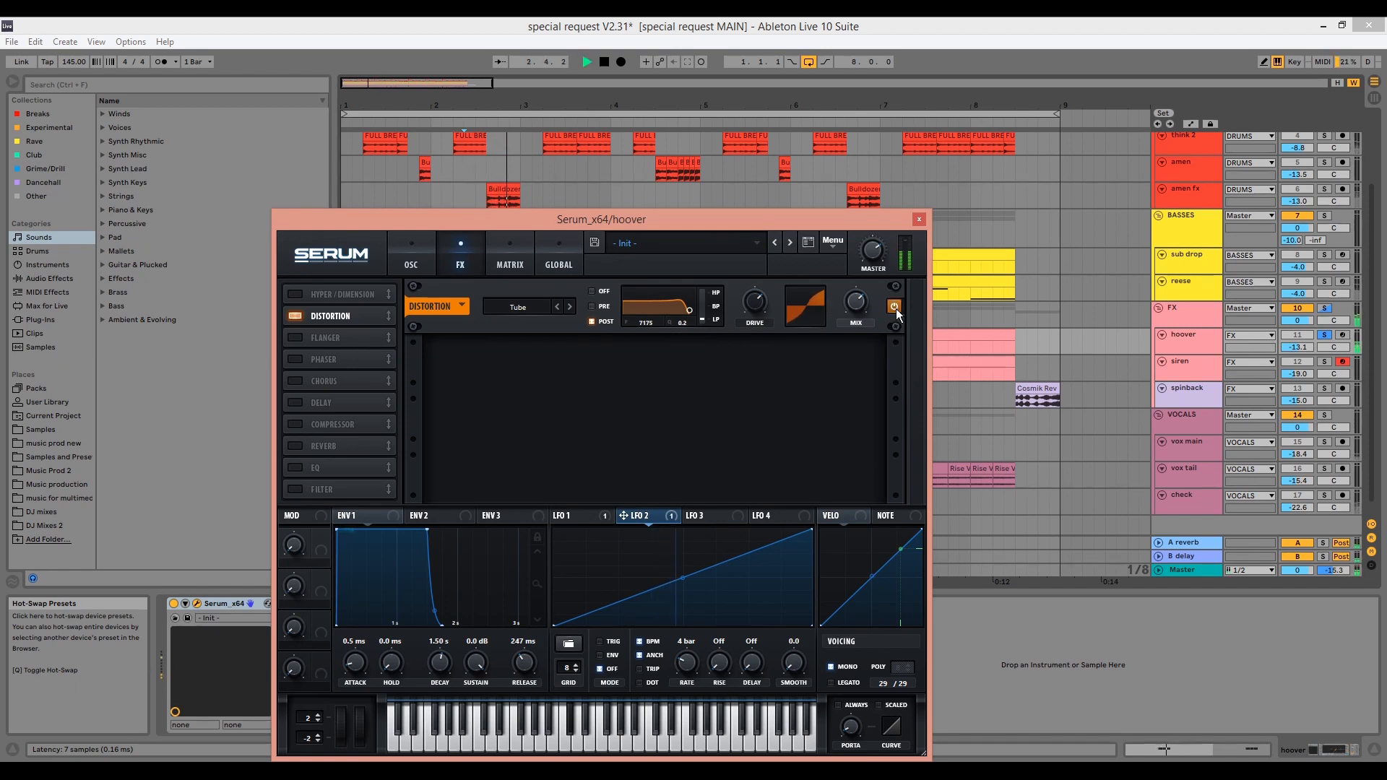
key("space")
left_click(917, 219)
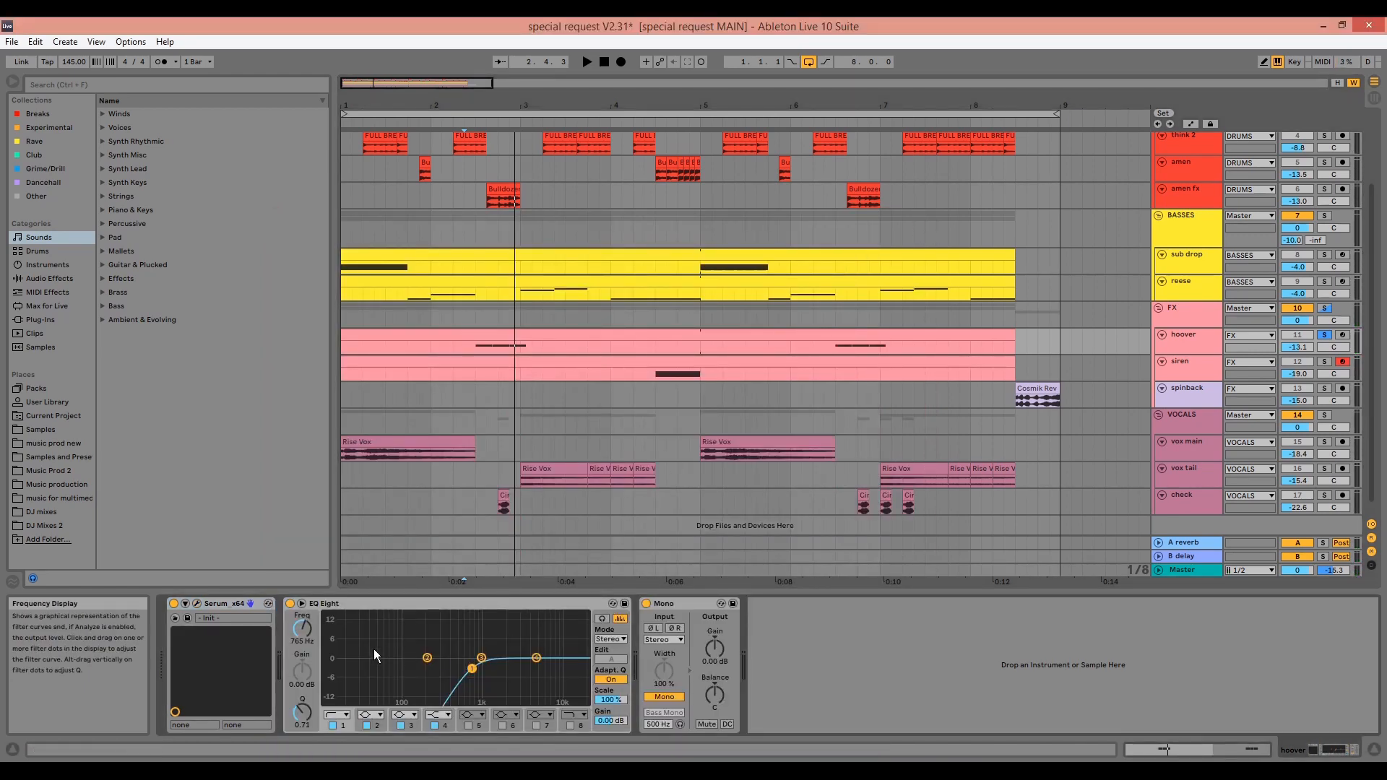
Compare the hoover's playback with its EQ Eight bypassed and re-enabled.
key("space")
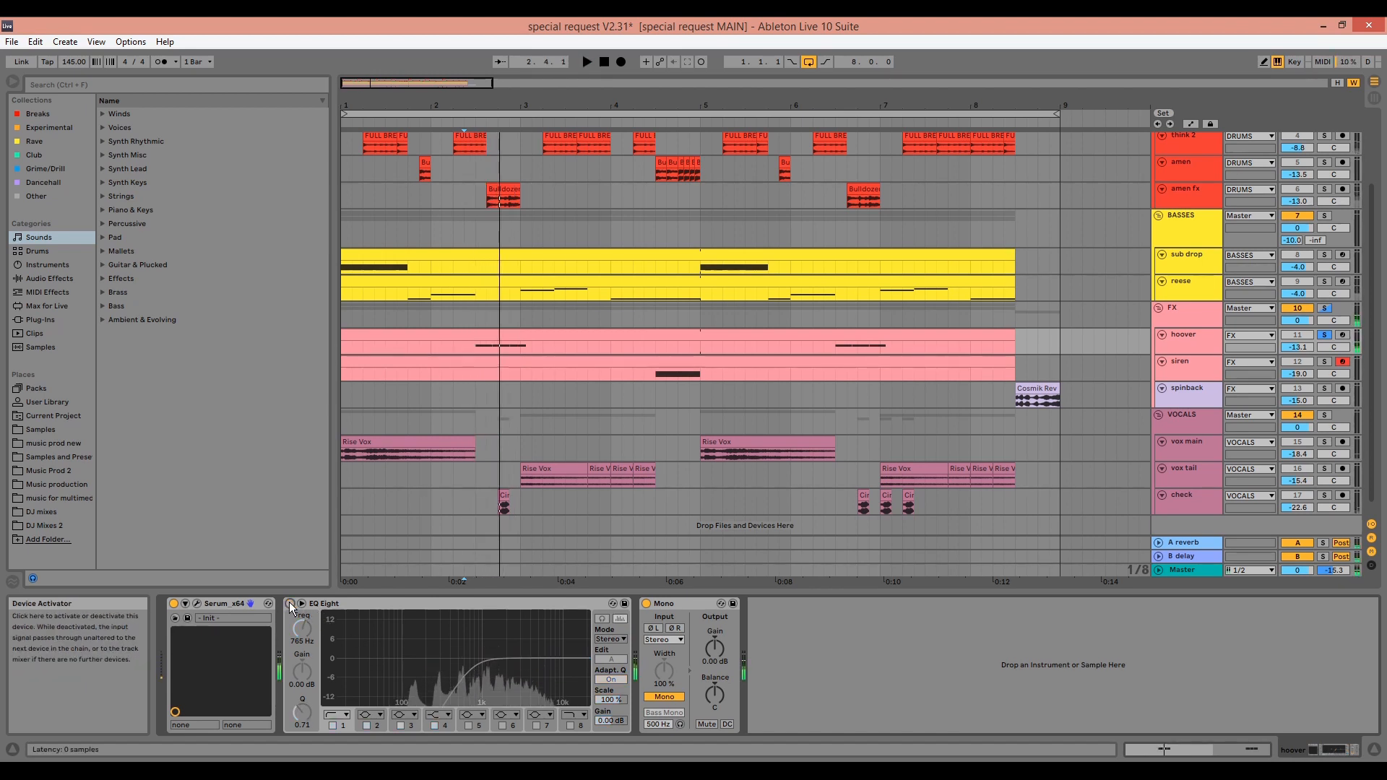
left_click(290, 603)
left_click(290, 604)
key("space")
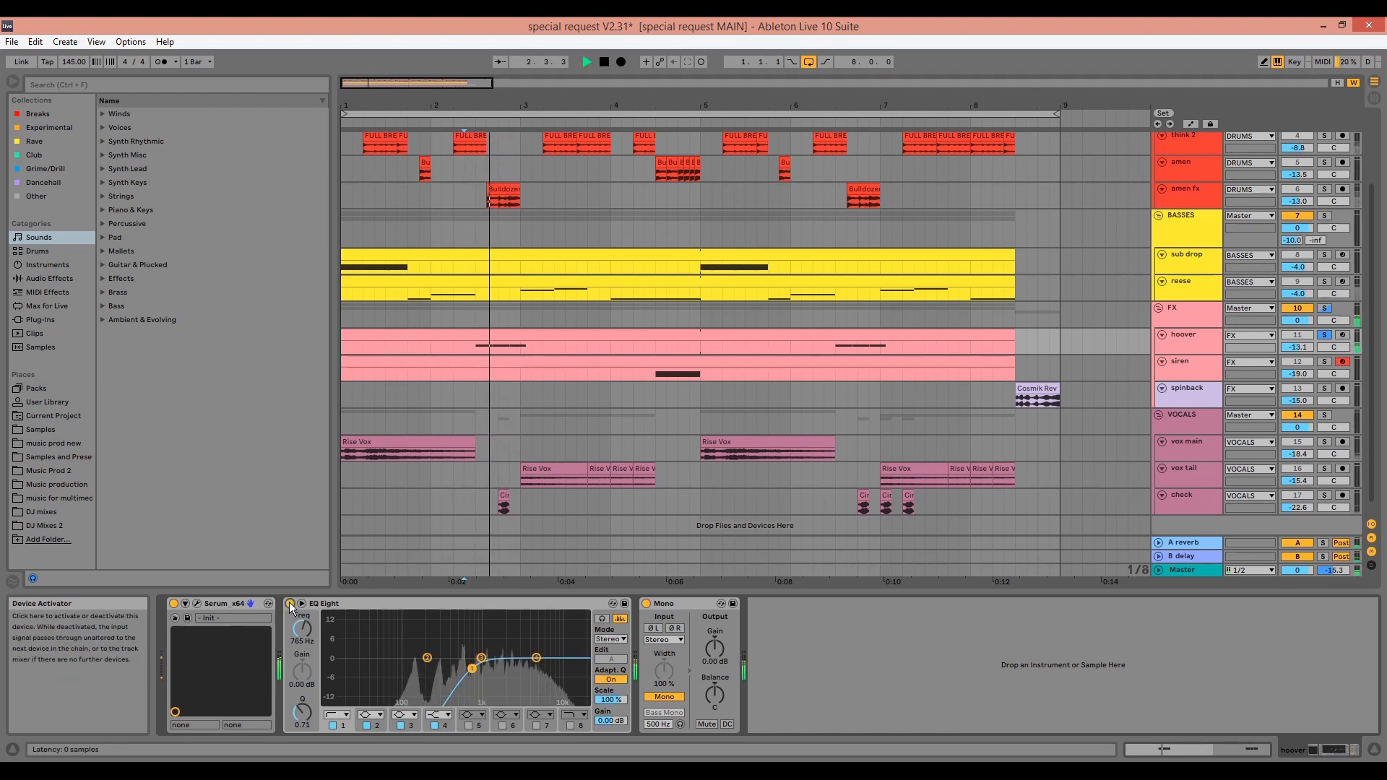
key("space")
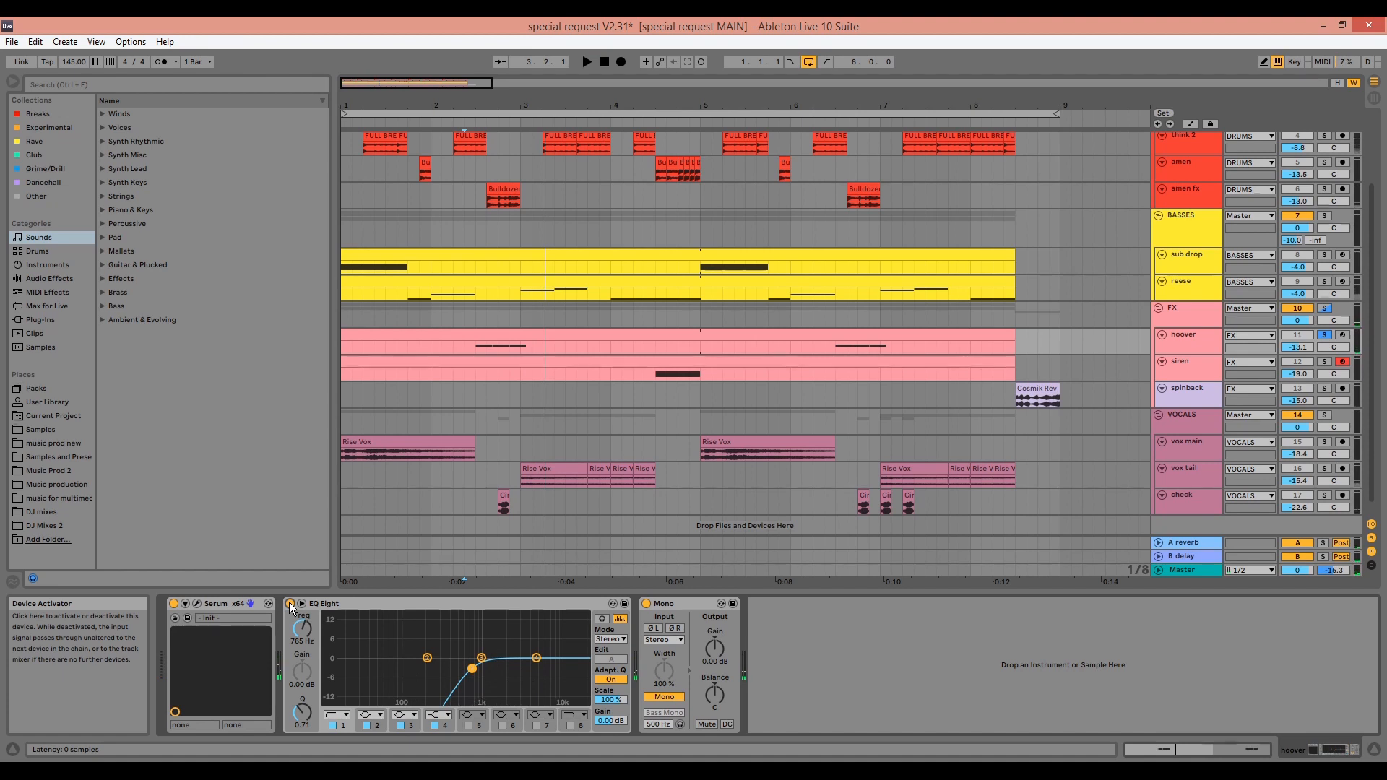
Examine the hoover's Mono device, enlarge the hoover track, and show the B delay return's EQ Three and Delay.
left_click(662, 604)
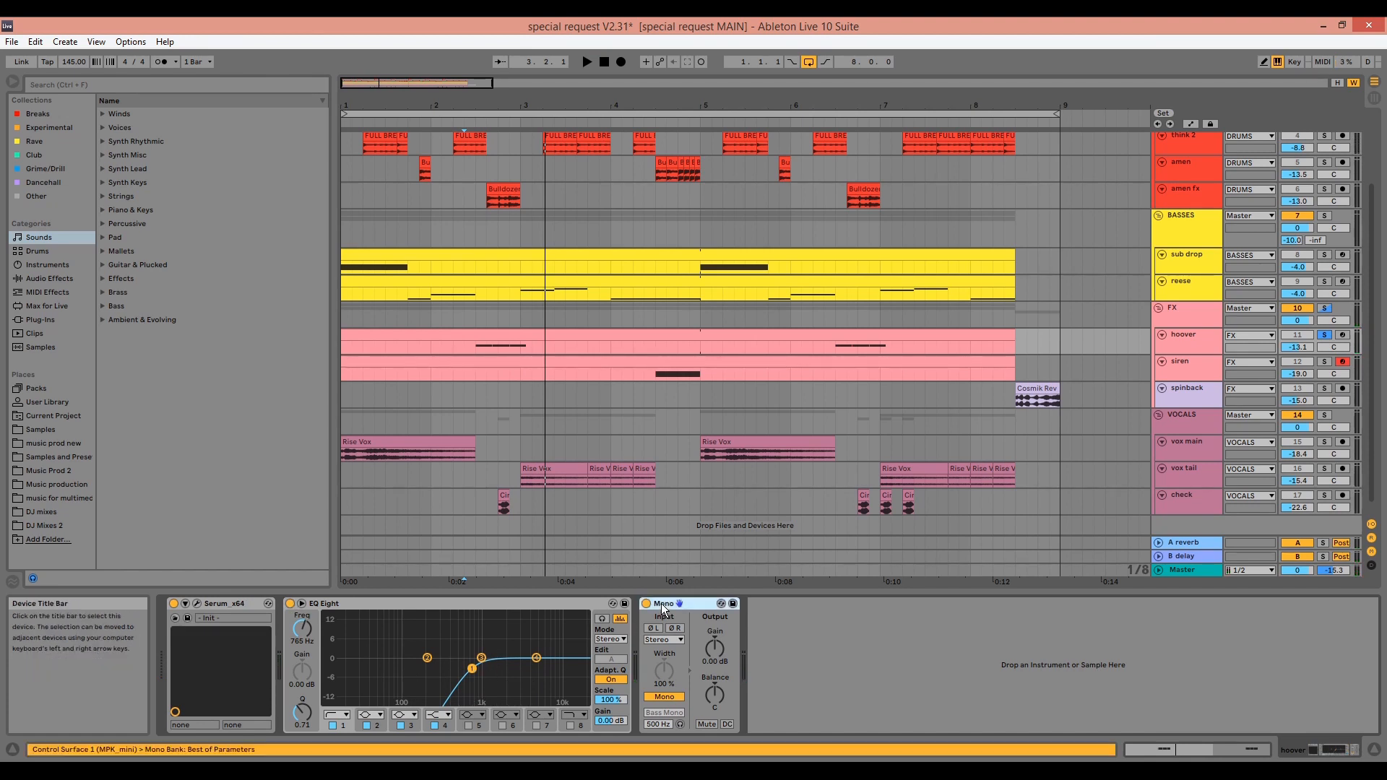
left_click(1203, 337)
left_click_drag(1203, 354, 1205, 366)
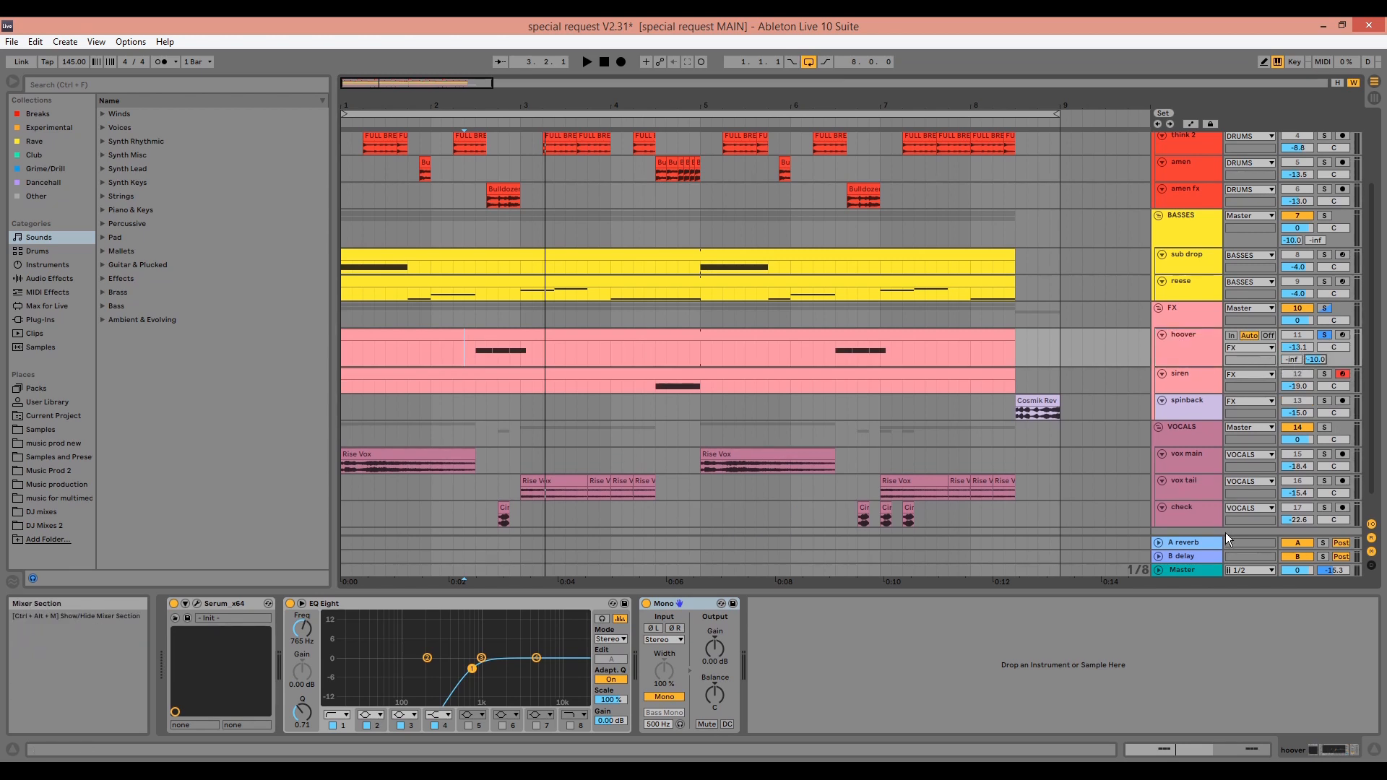
left_click(1203, 558)
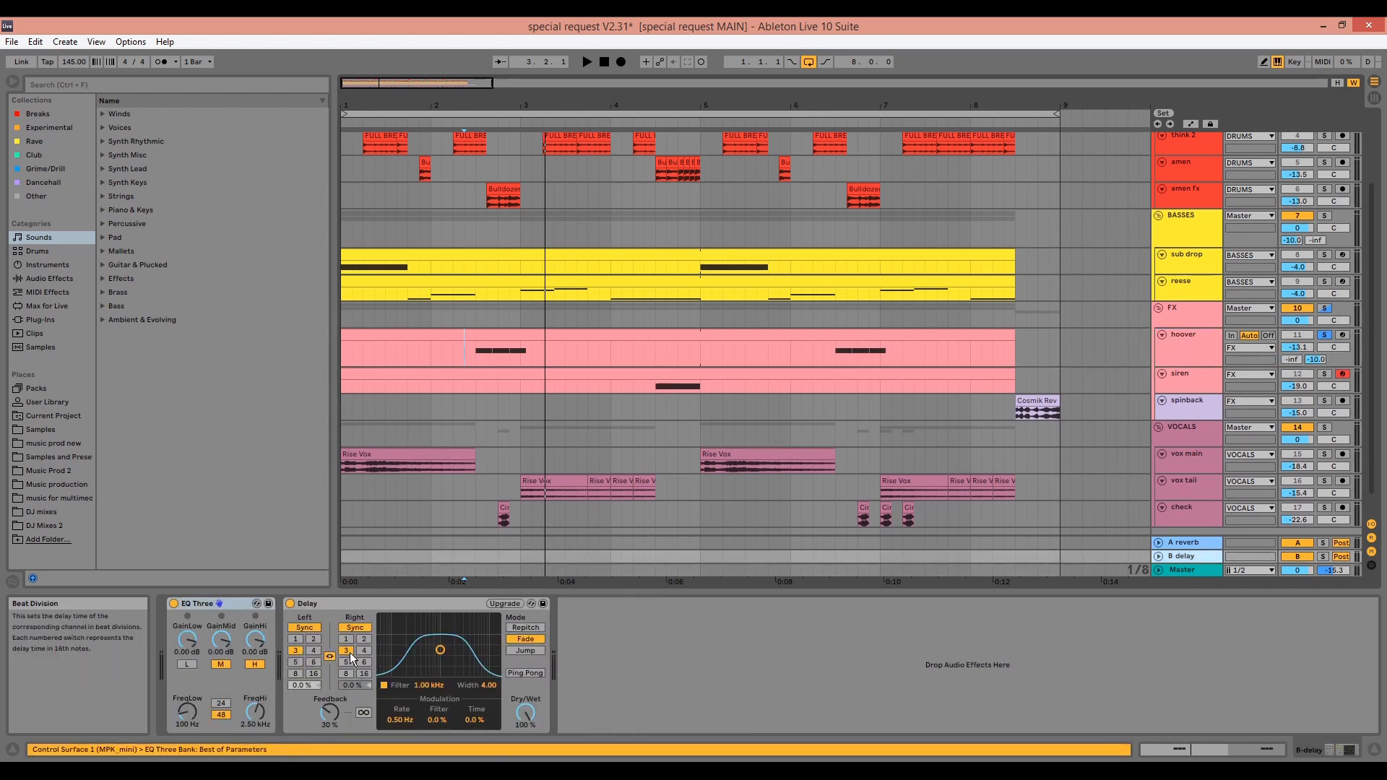
Open the hoover's MIDI clip in the note editor, play its notes from bar 2, and return to the arrangement.
double_click(490, 337)
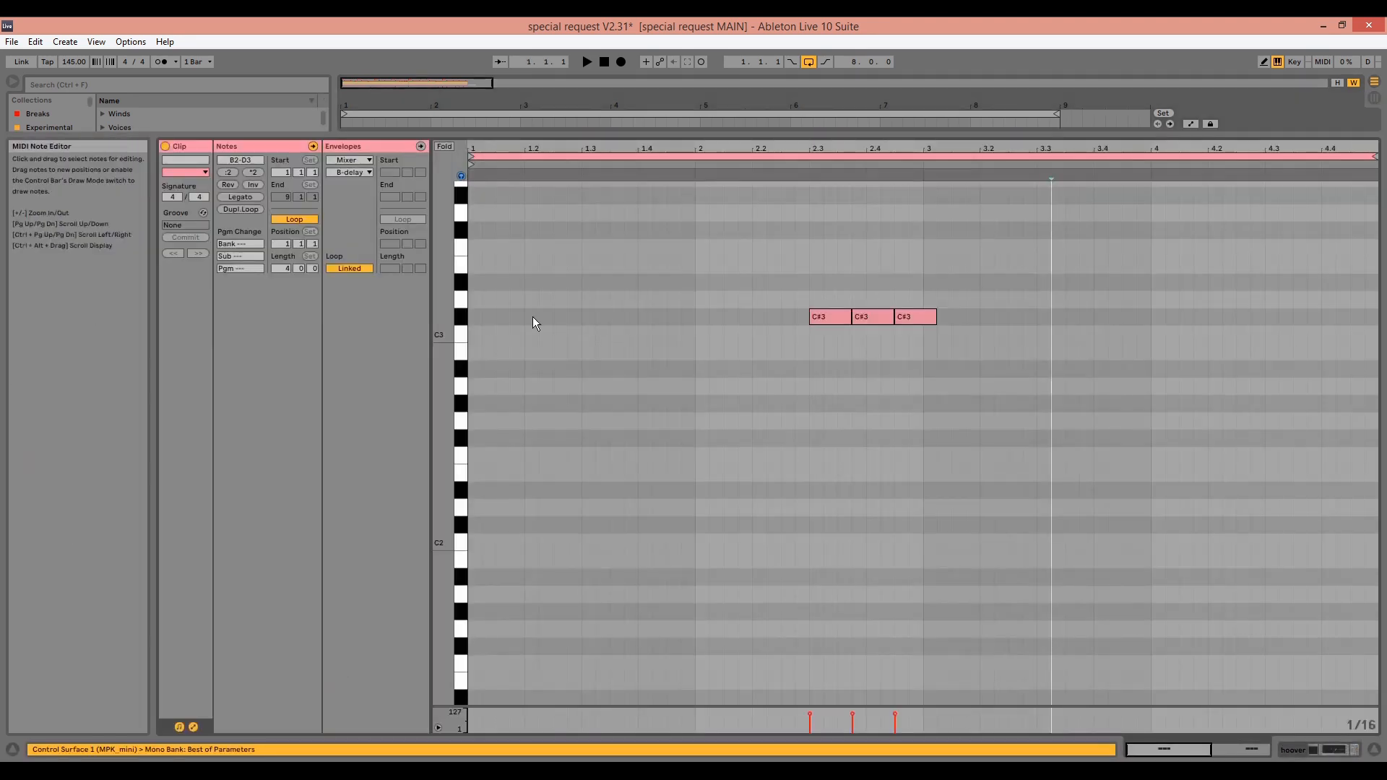
left_click(711, 166)
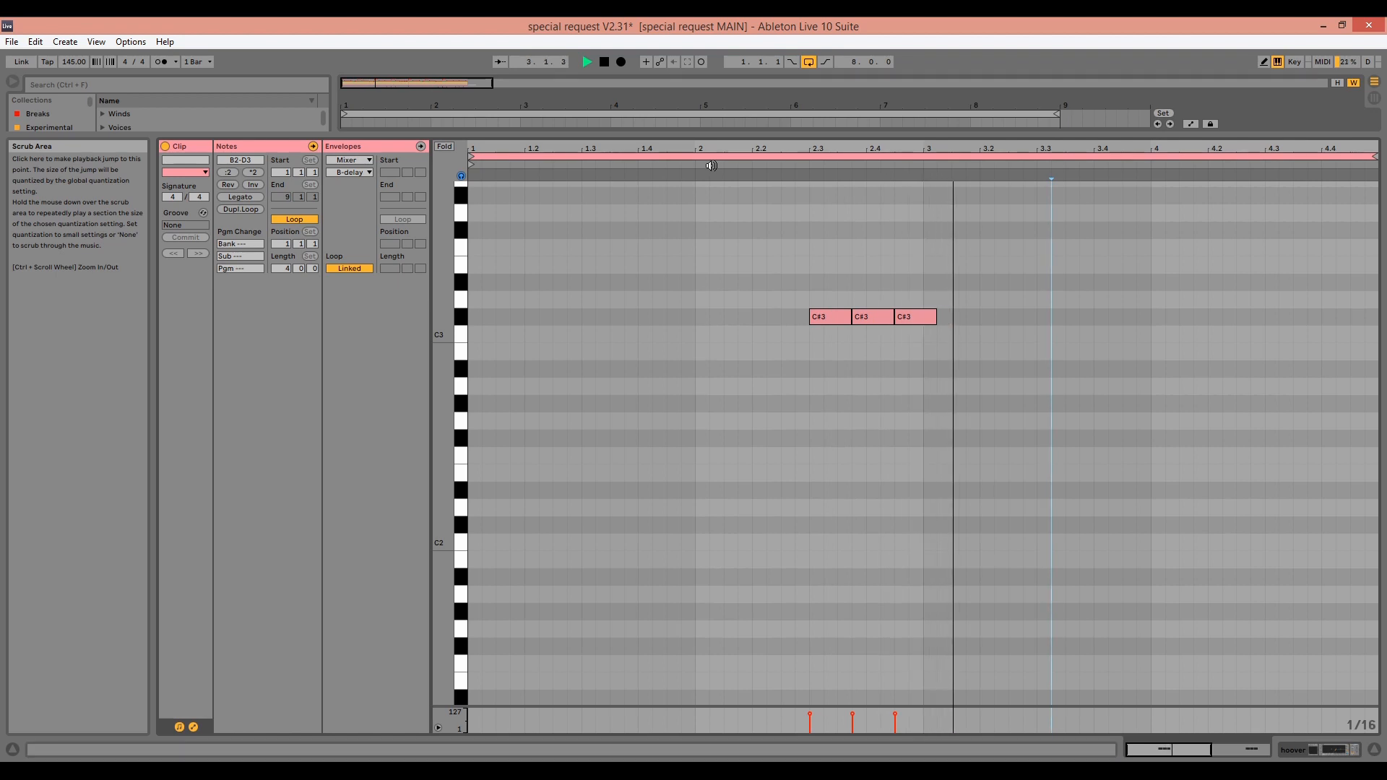
key("space")
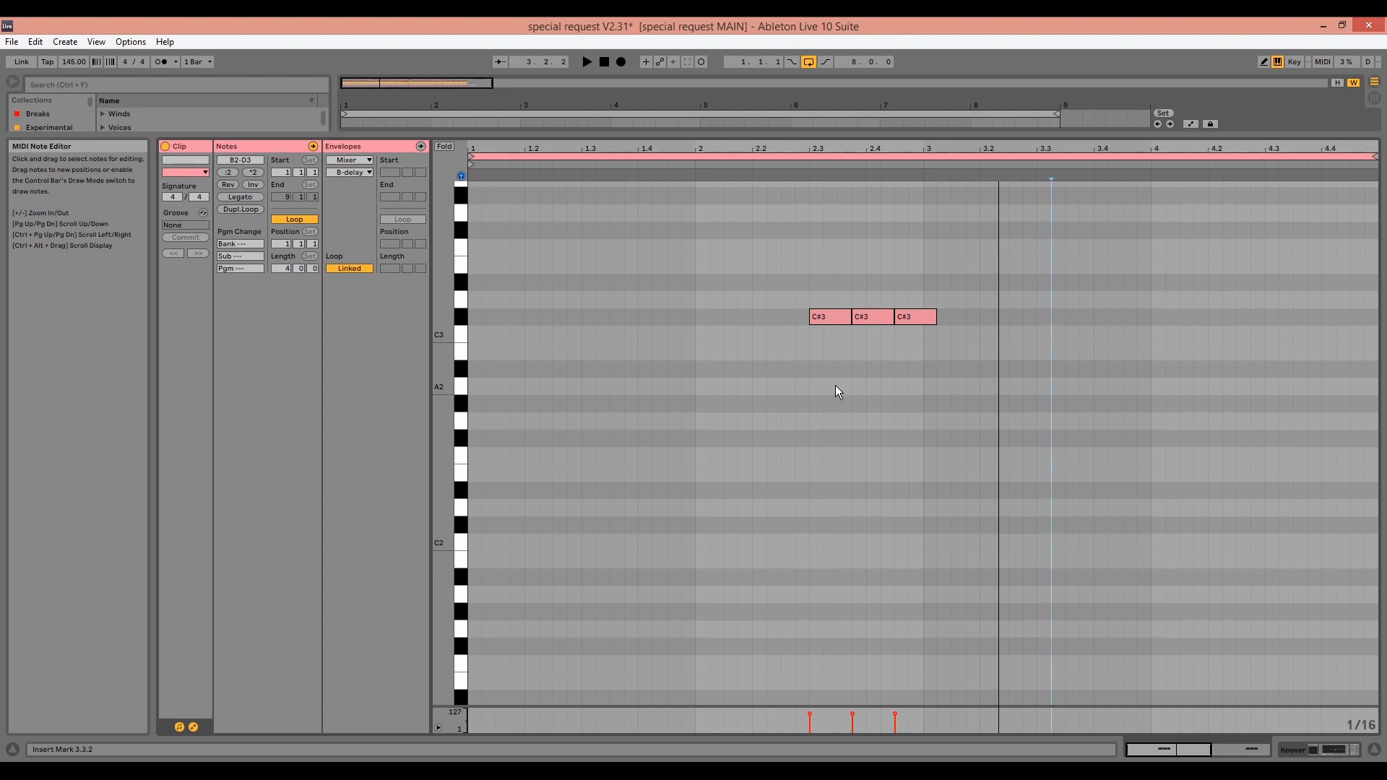
key("shift+Tab")
Solo the siren track and audition it from 4.3.1.
left_click(656, 359)
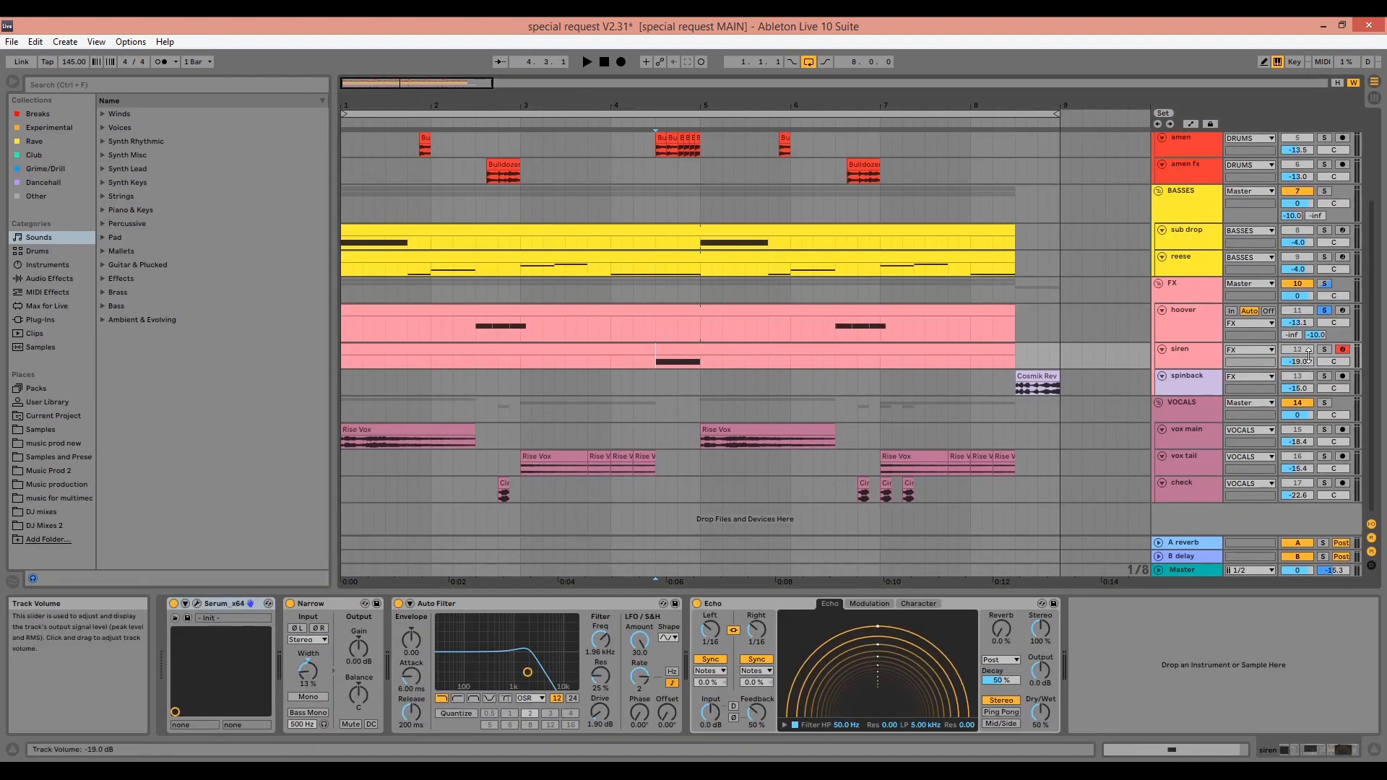
key("space")
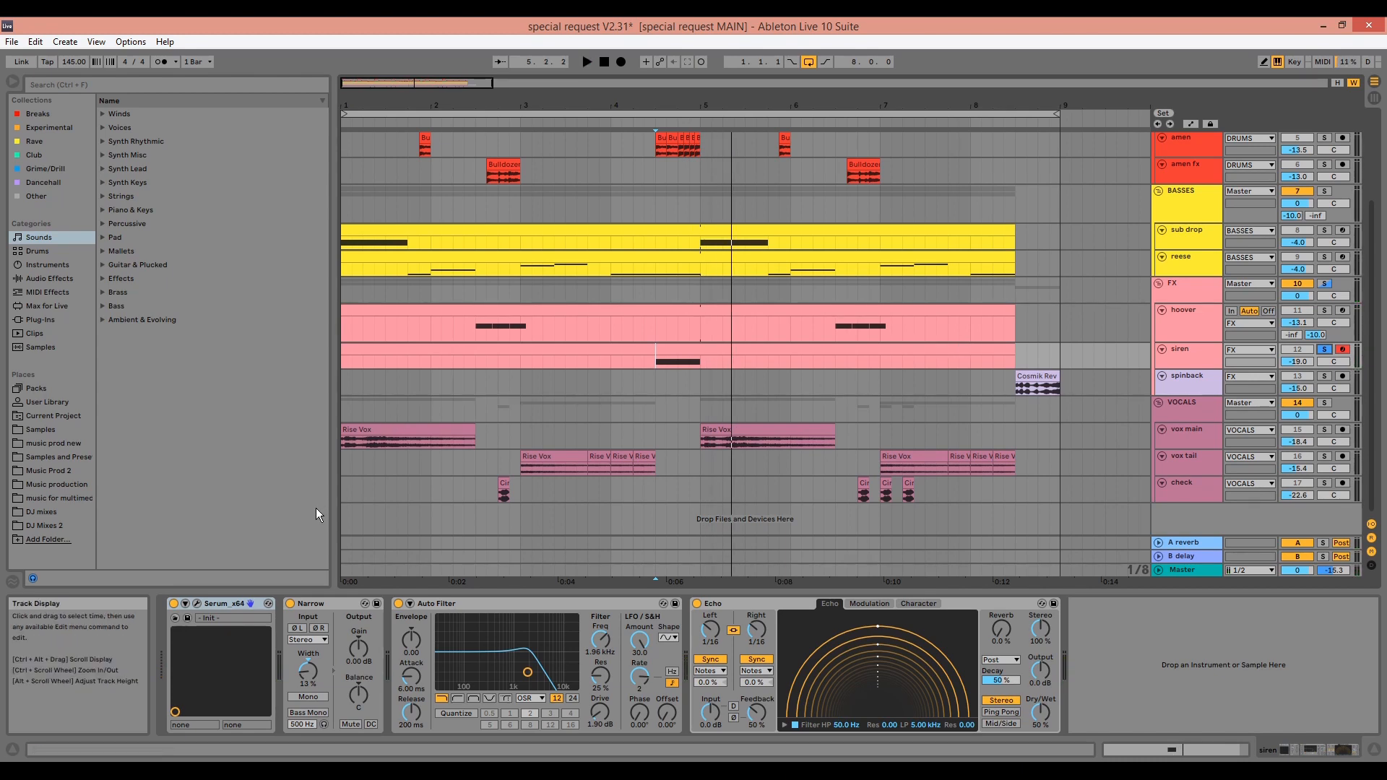
Examine the siren's Serum oscillator and envelope settings, its modulation matrix and its effects.
left_click(197, 605)
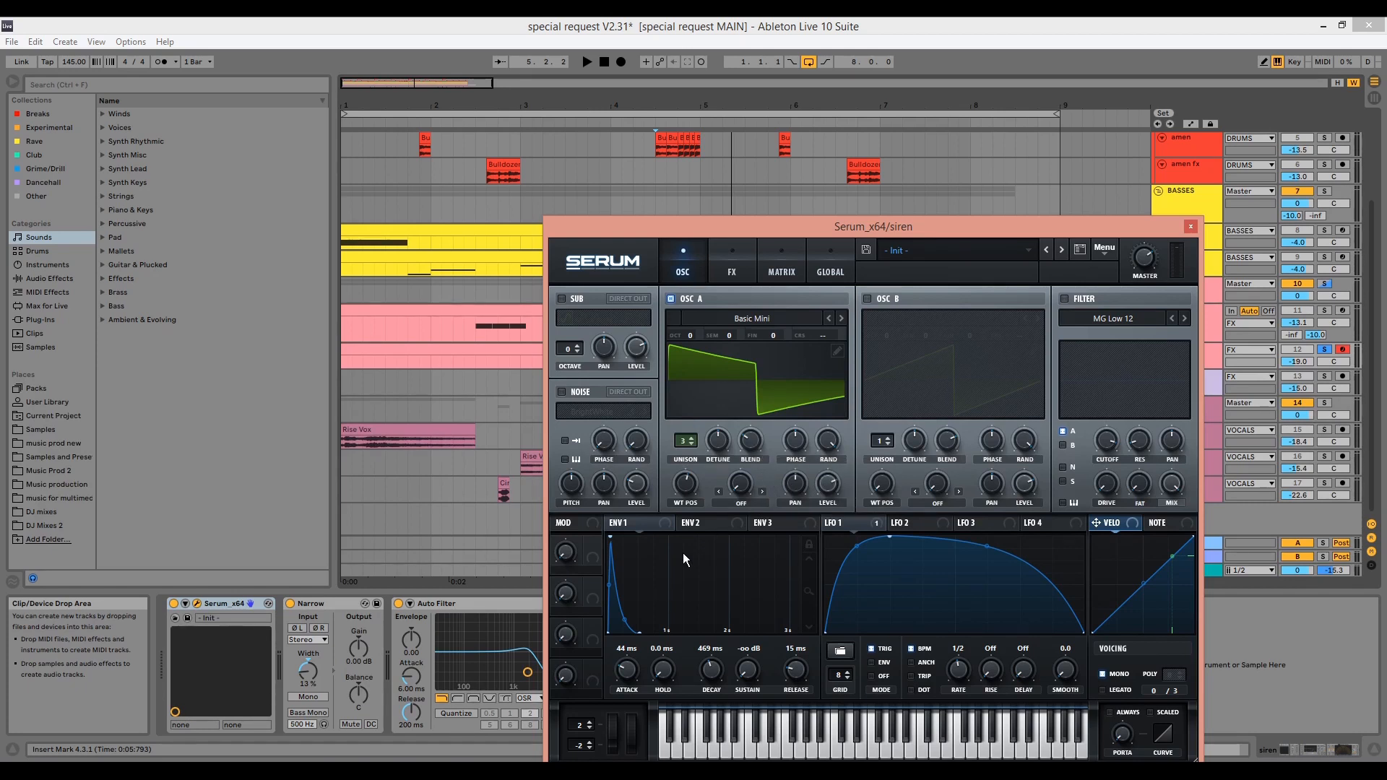
left_click(732, 275)
left_click(766, 269)
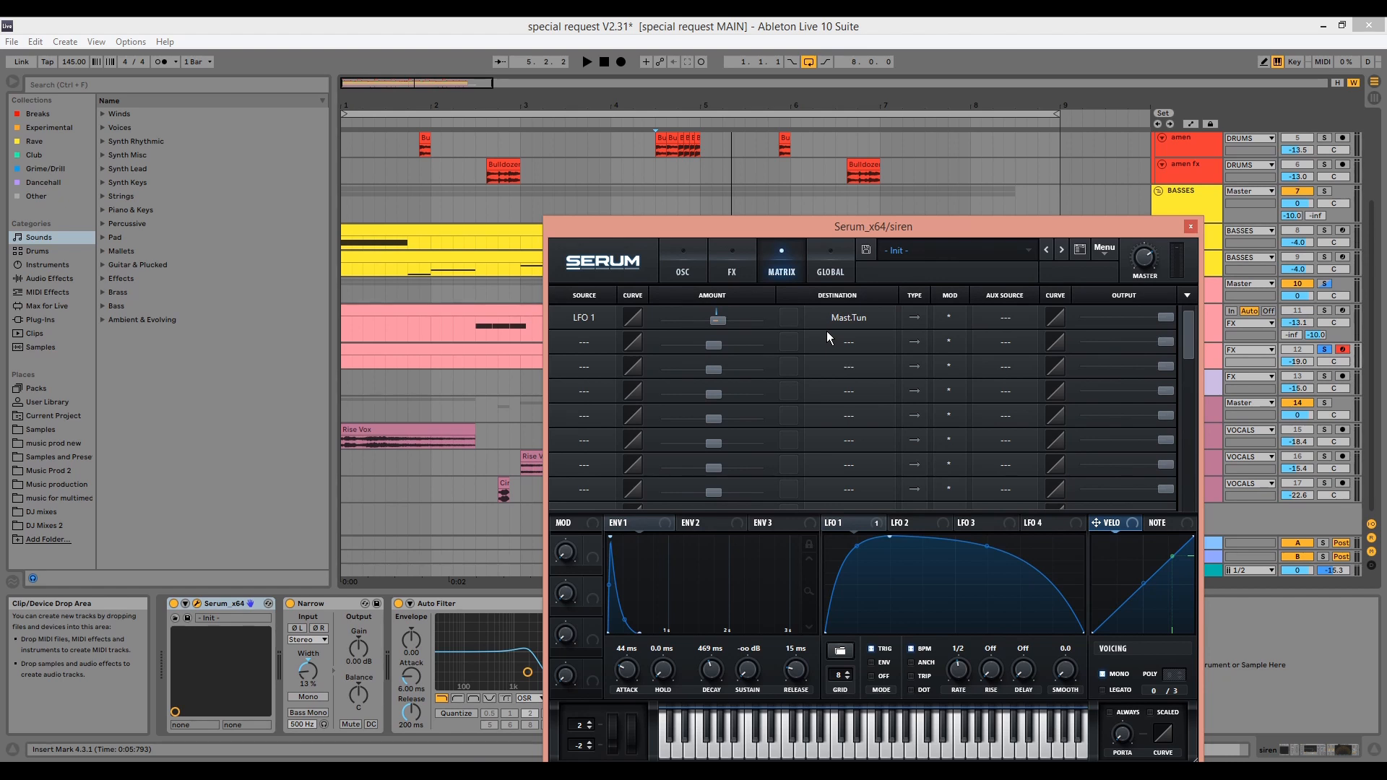
left_click(733, 272)
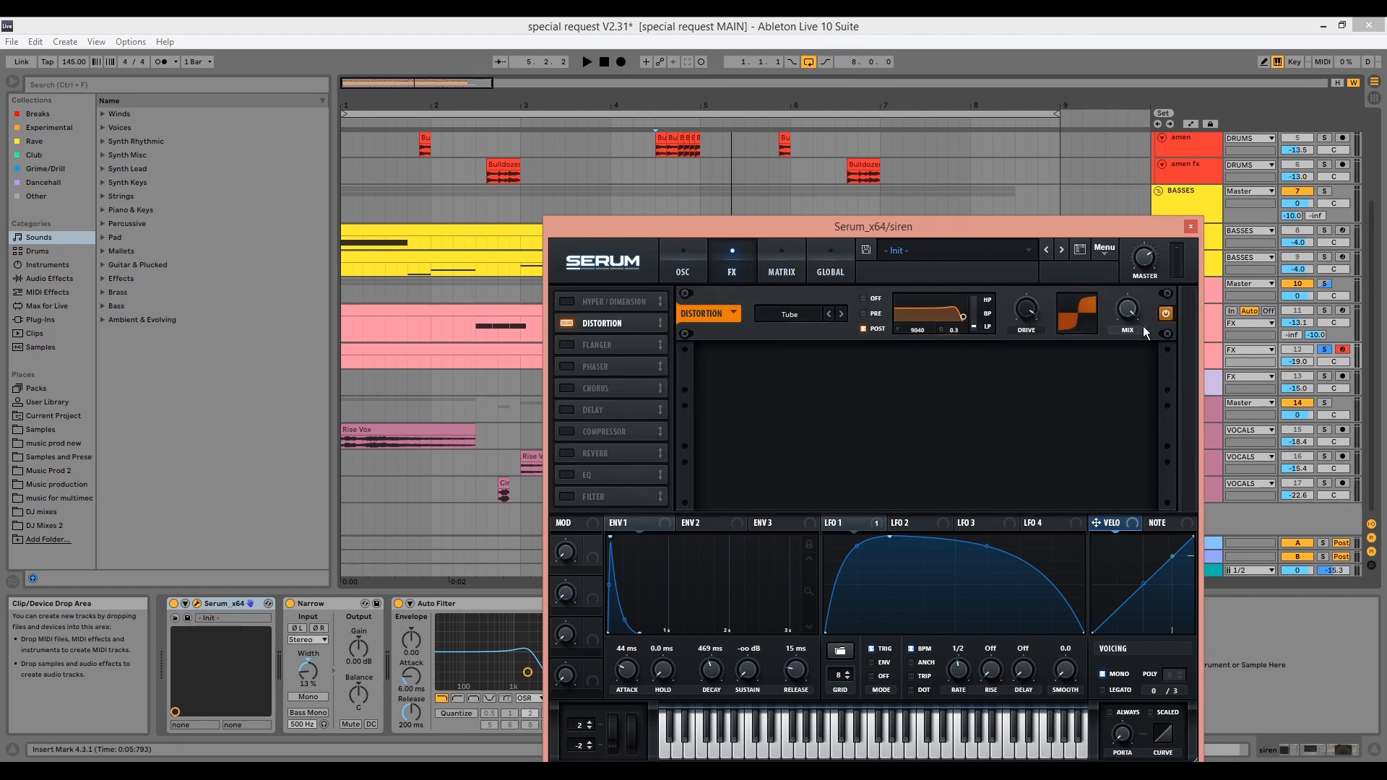
Compare the siren's playback with Serum's Distortion bypassed and re-enabled, and close the synth window.
key("space")
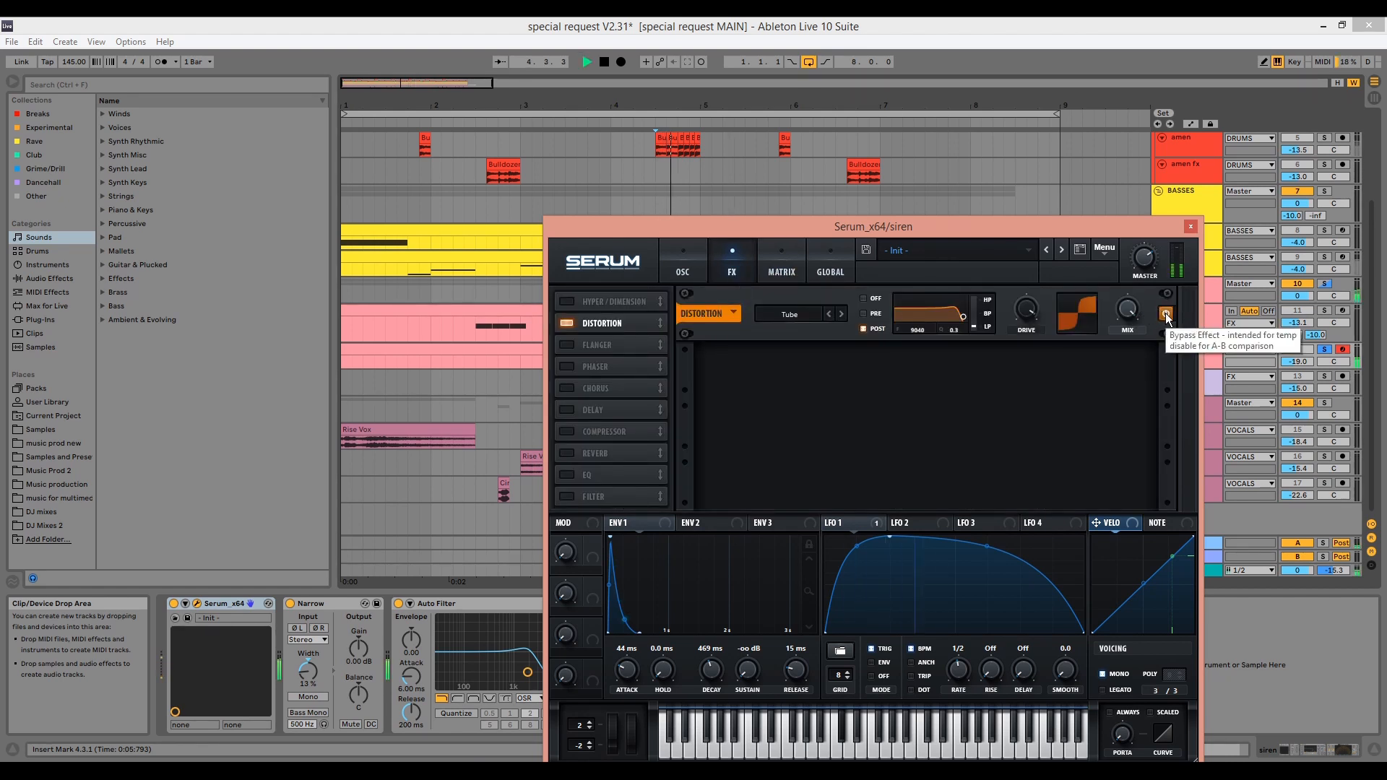
left_click(1165, 315)
left_click(1166, 315)
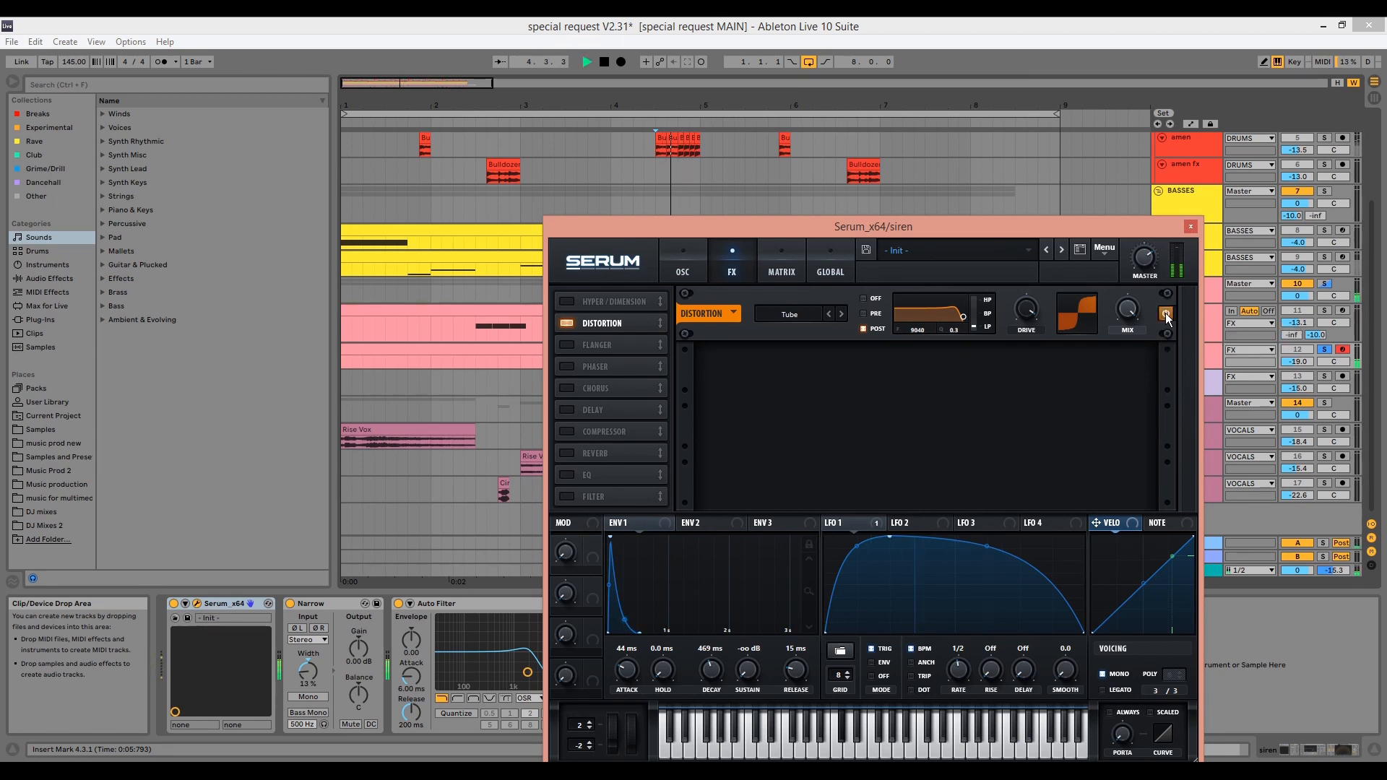
key("space")
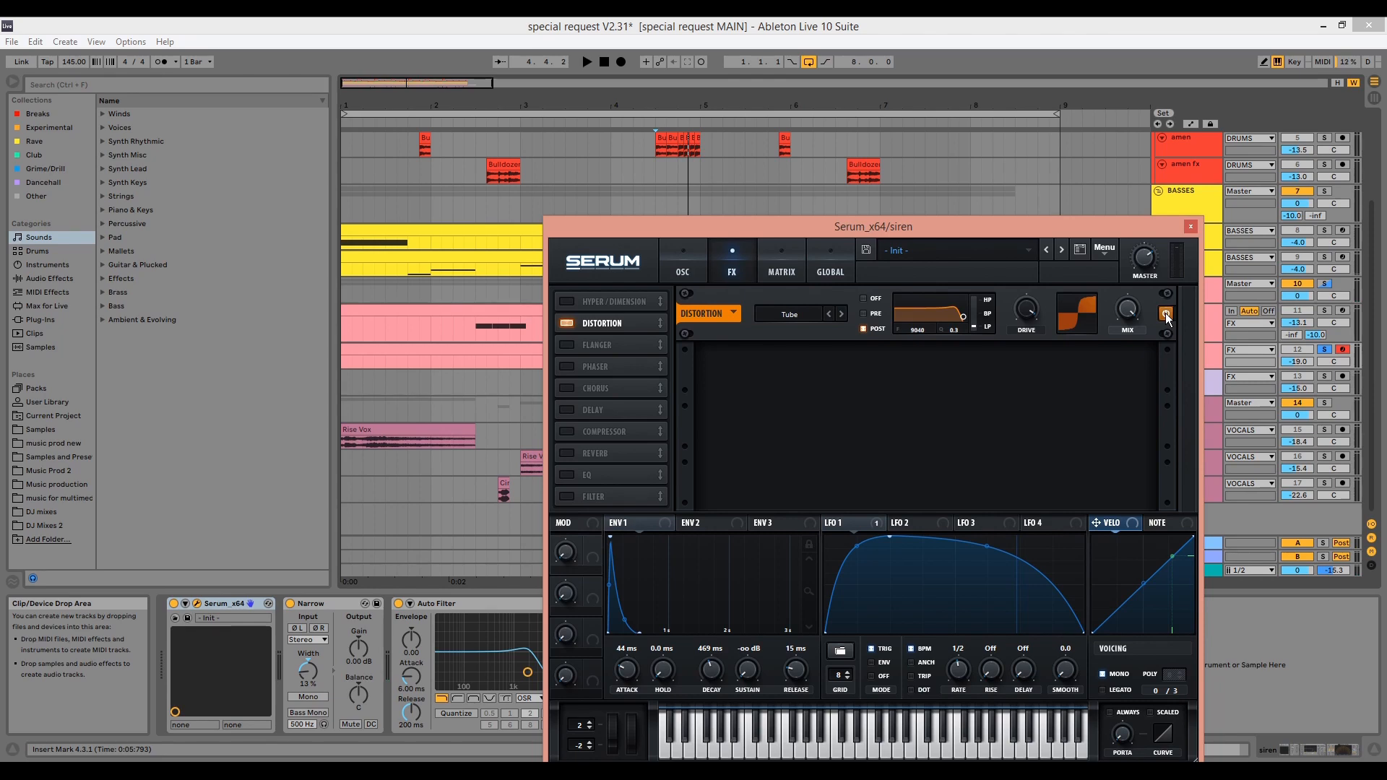
left_click(1191, 226)
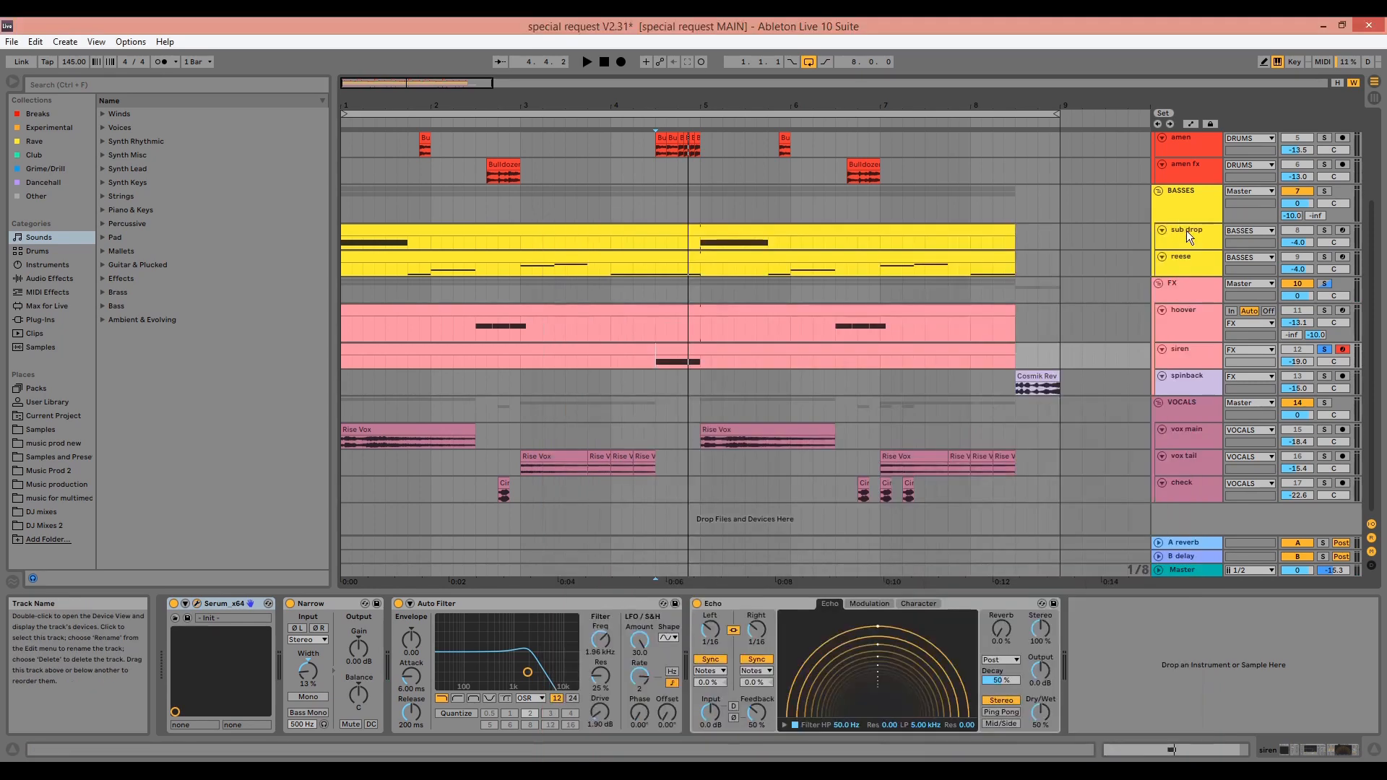
Examine the siren's Narrow utility, Auto Filter and Echo with playback, and view its MIDI clip in the note editor.
left_click(339, 604)
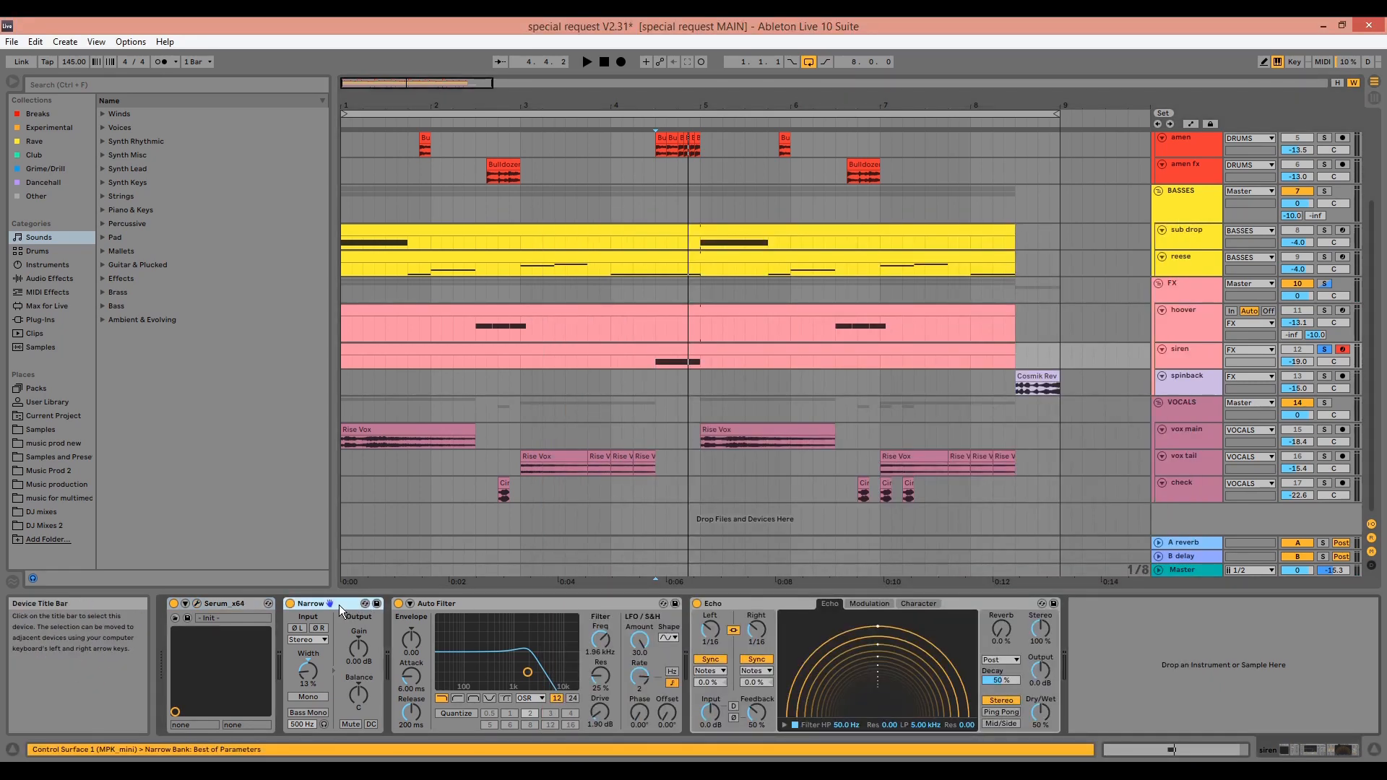
left_click(444, 603)
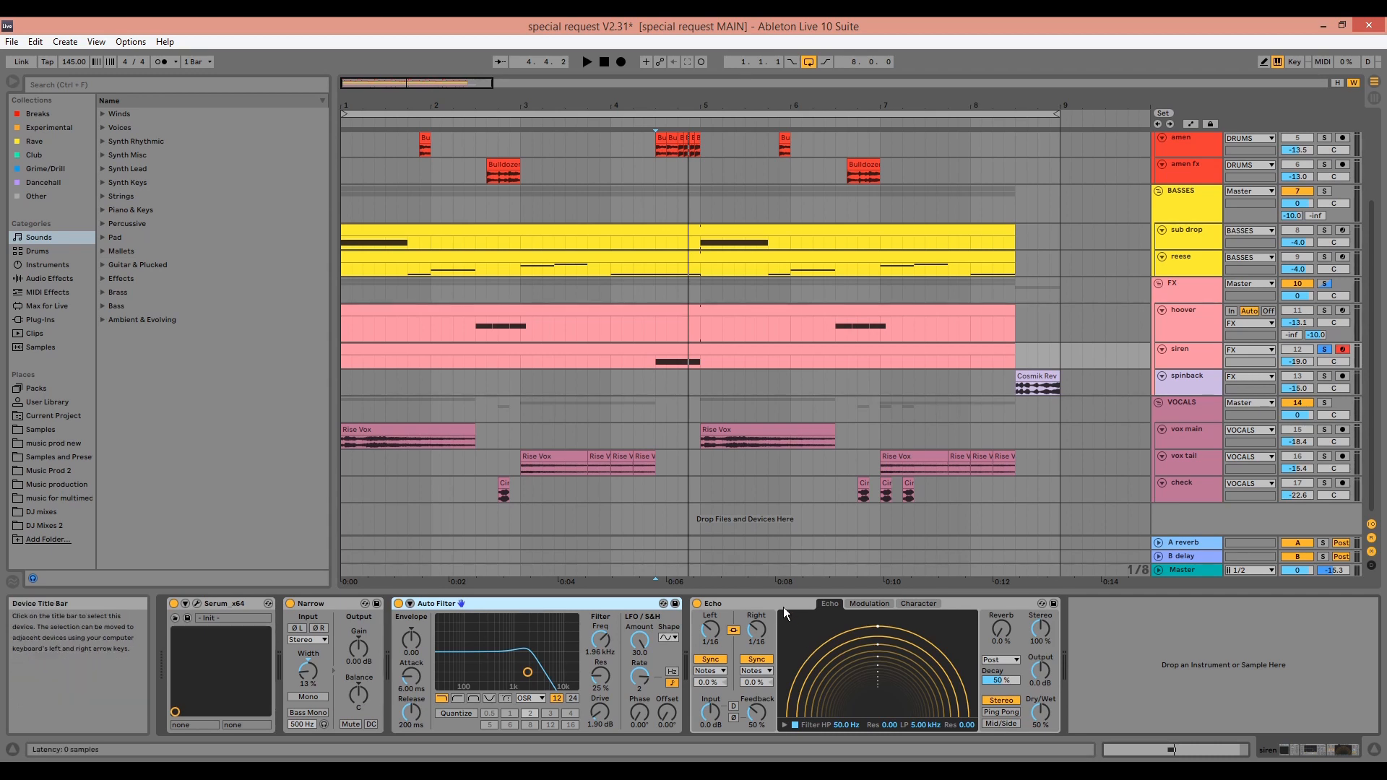
key("space")
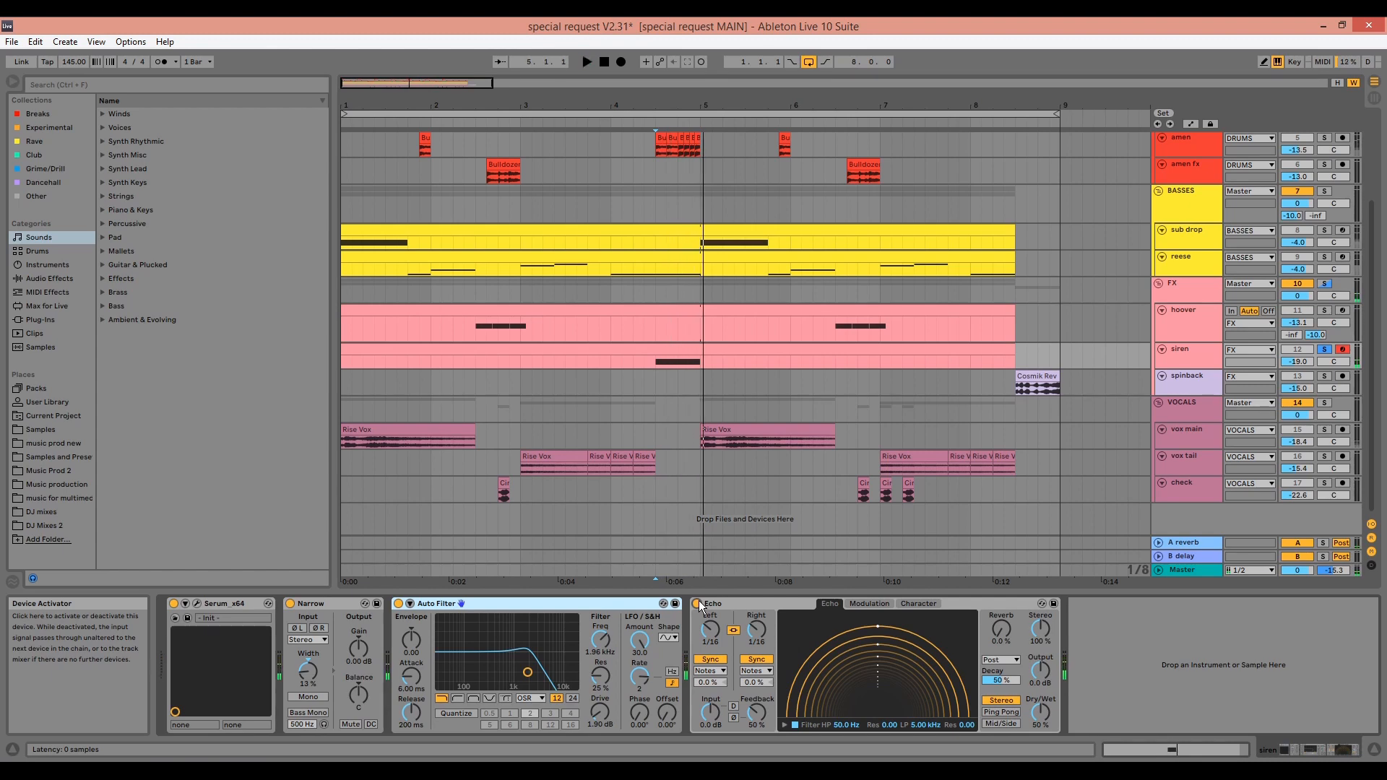
double_click(758, 349)
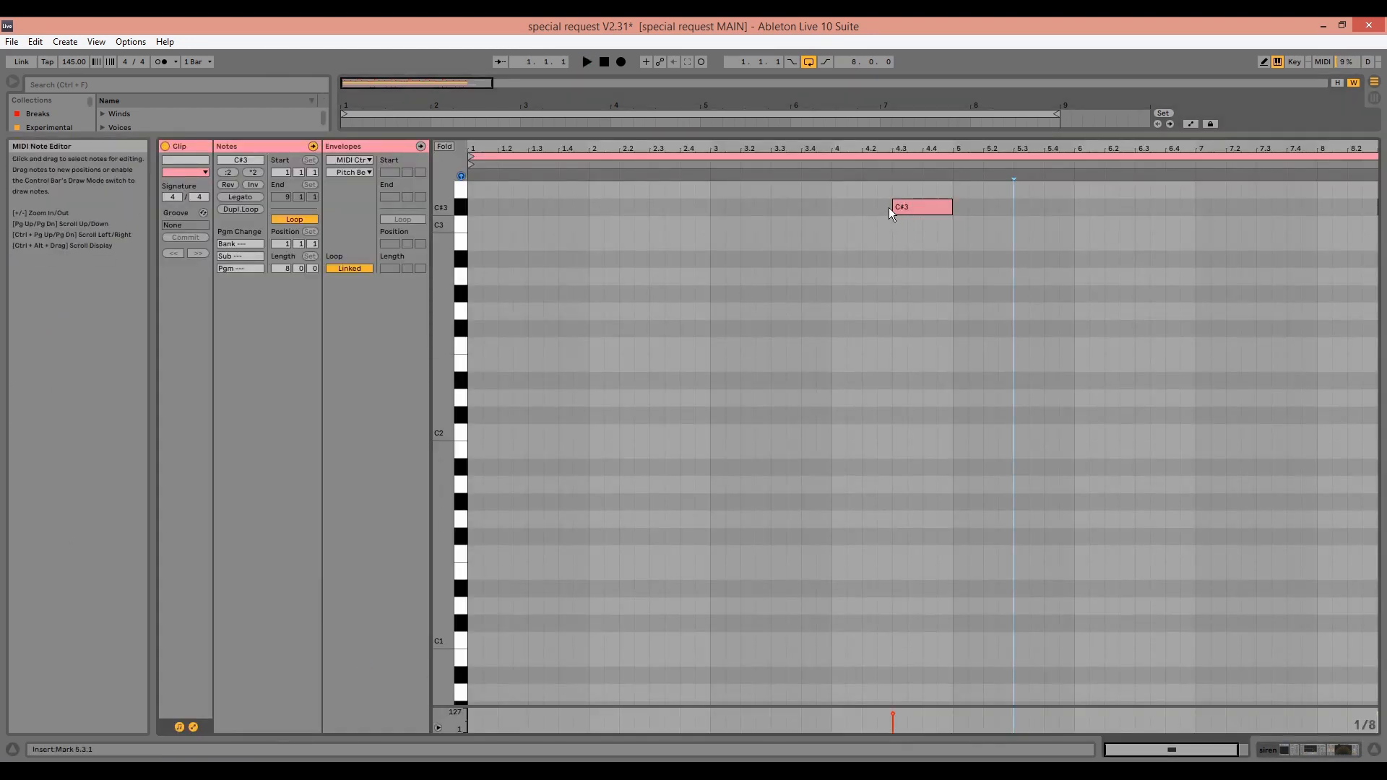
key("shift+Tab")
Solo the spinback track, audition its Cosmik Rev clip, and inspect the clip and its EQ Eight.
left_click(1038, 380)
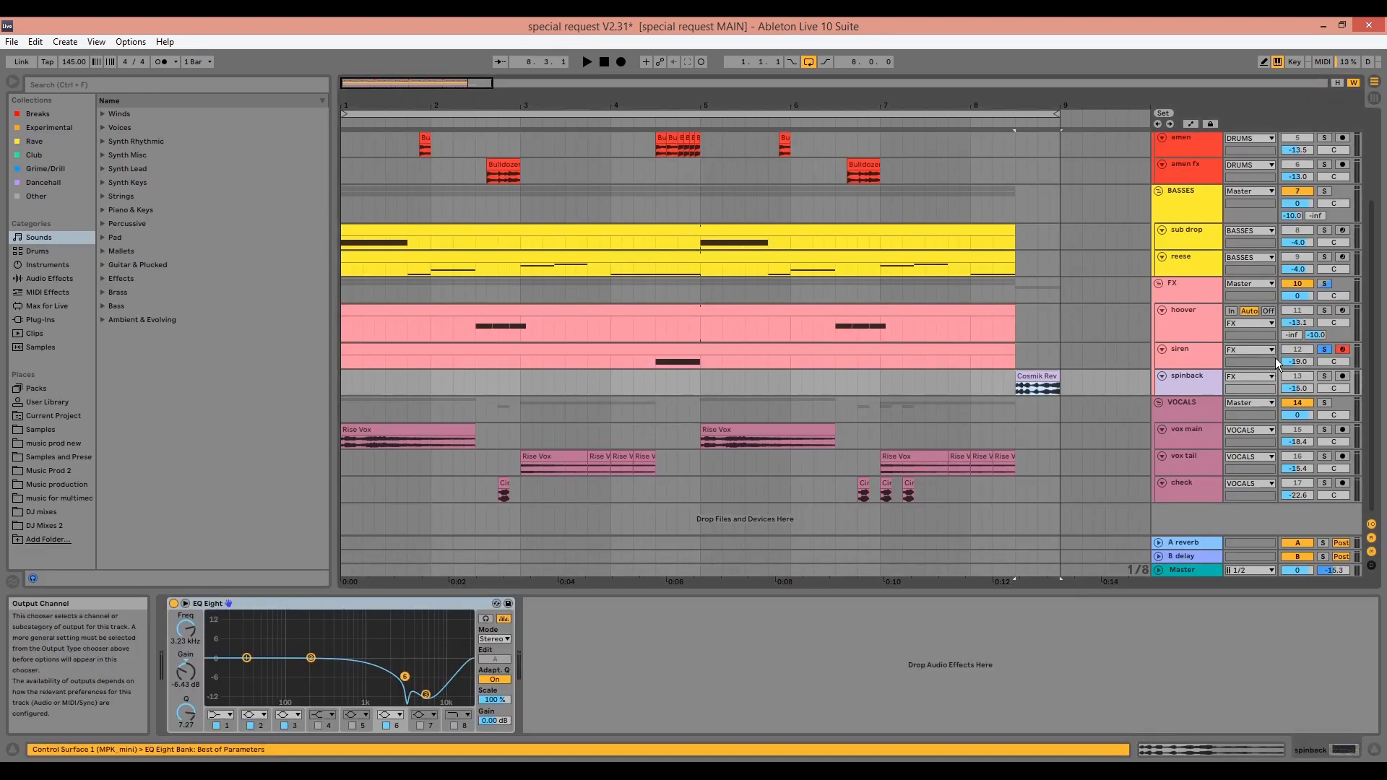
left_click(1324, 376)
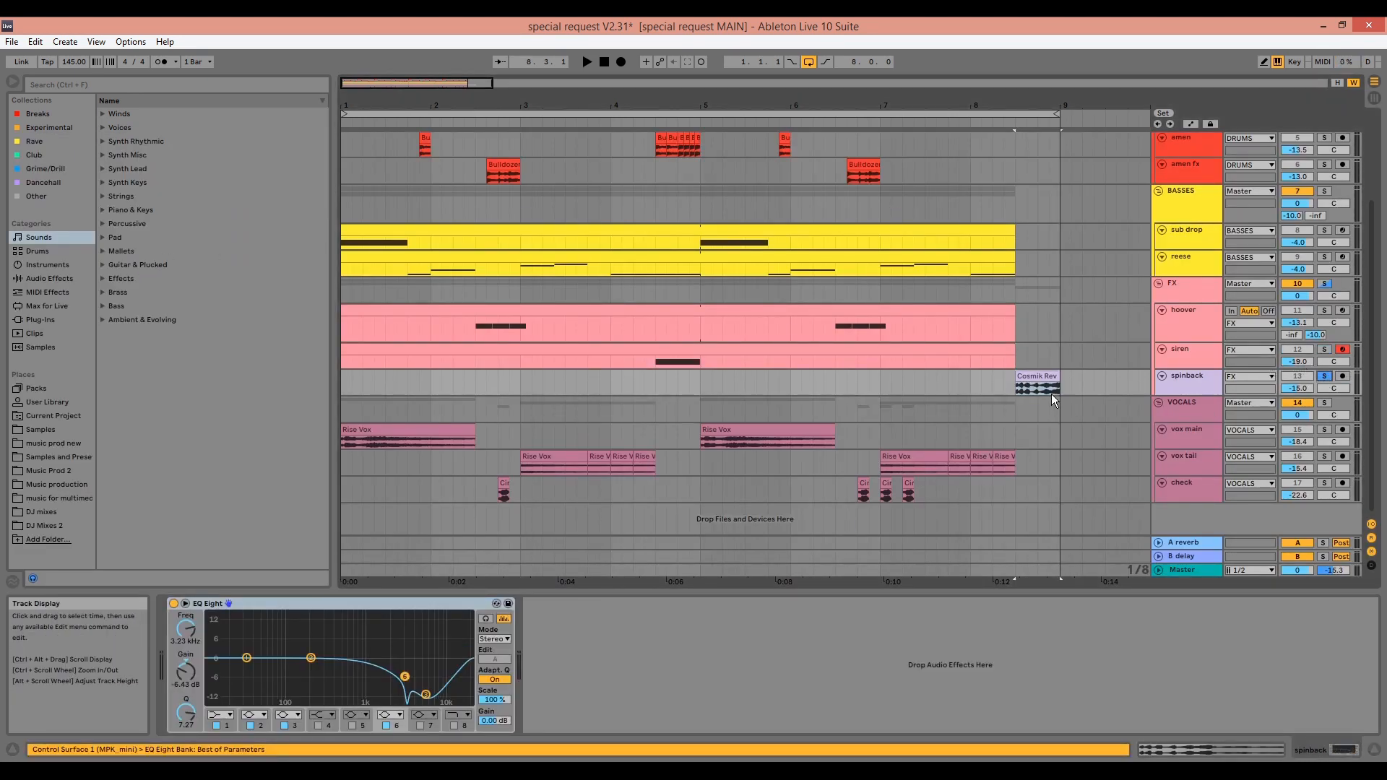
key("space")
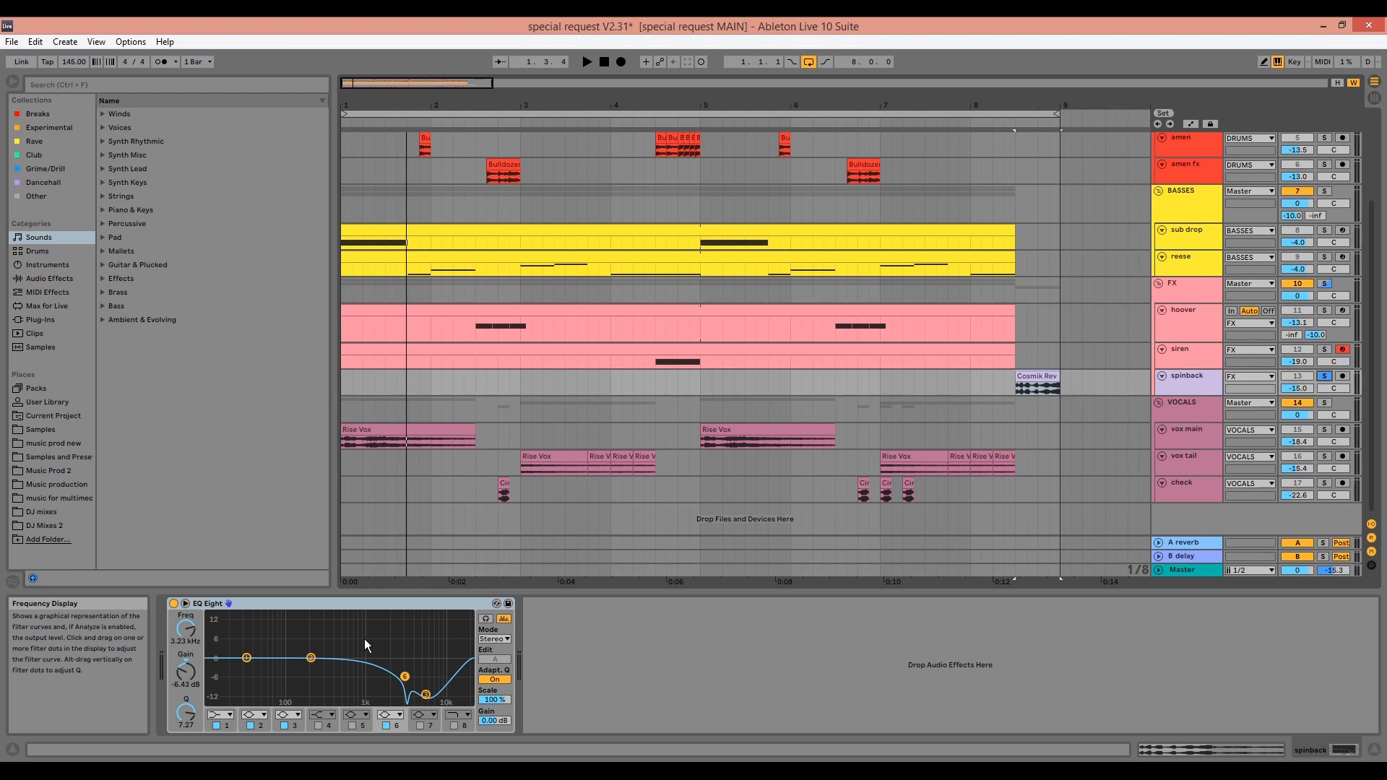
double_click(1038, 383)
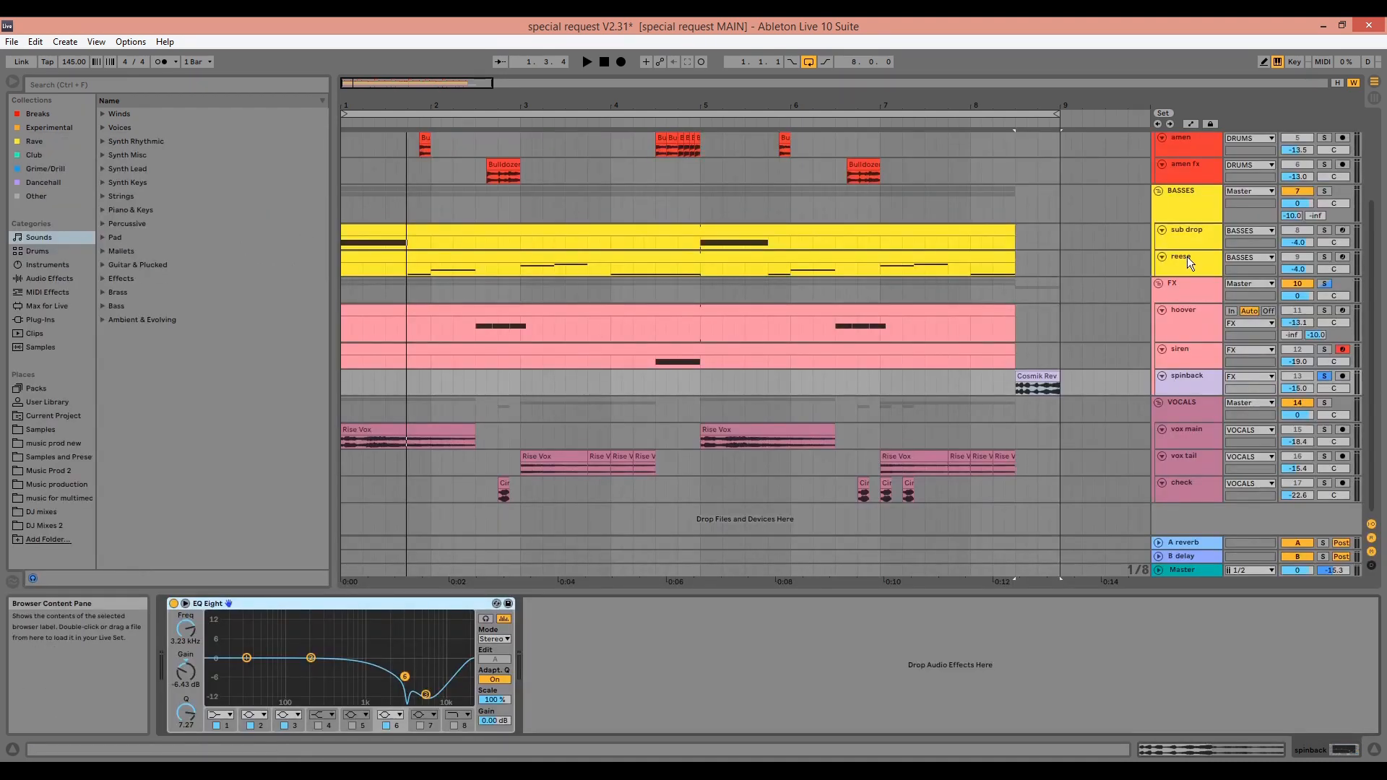
Solo the FX group and examine its Drum Buss, EQ Eight, Bass Mono and Chorus devices.
left_click(1189, 296)
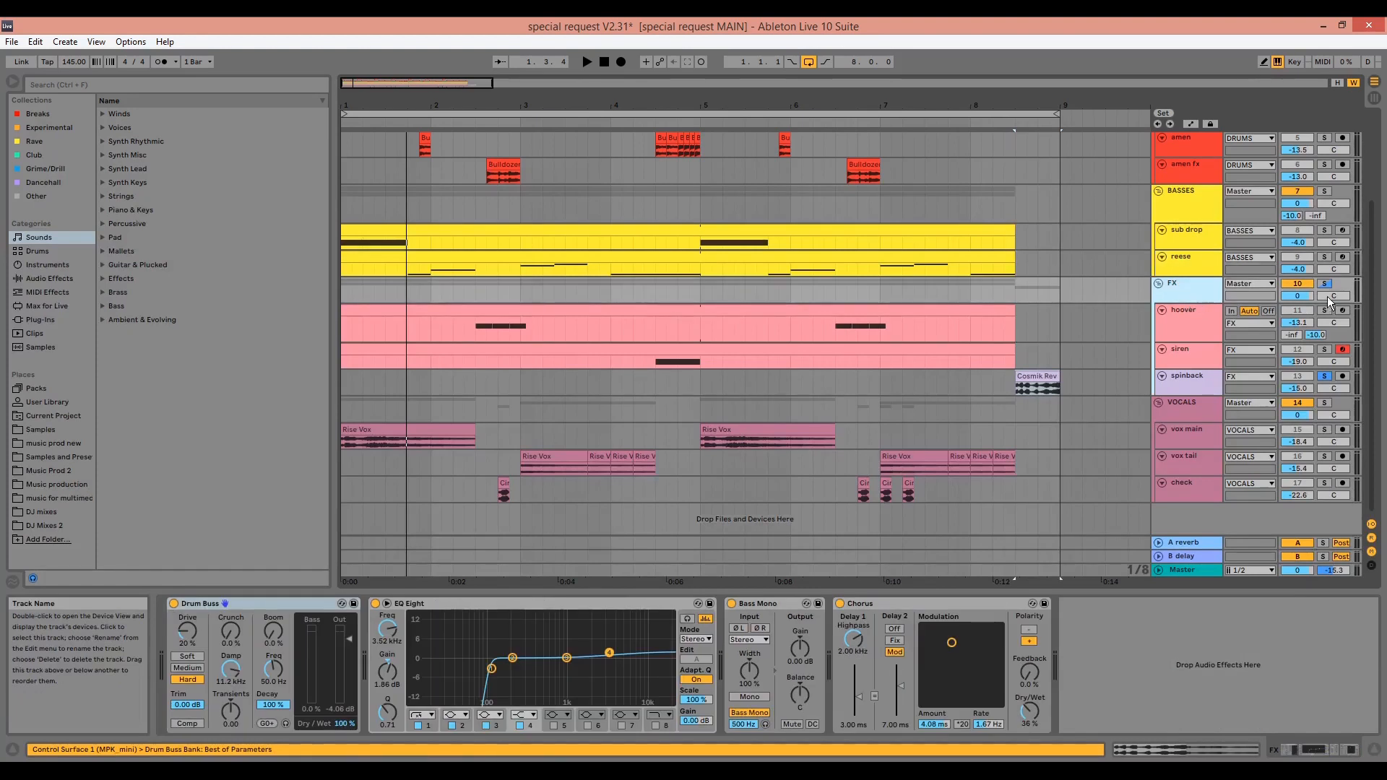
left_click(1325, 284)
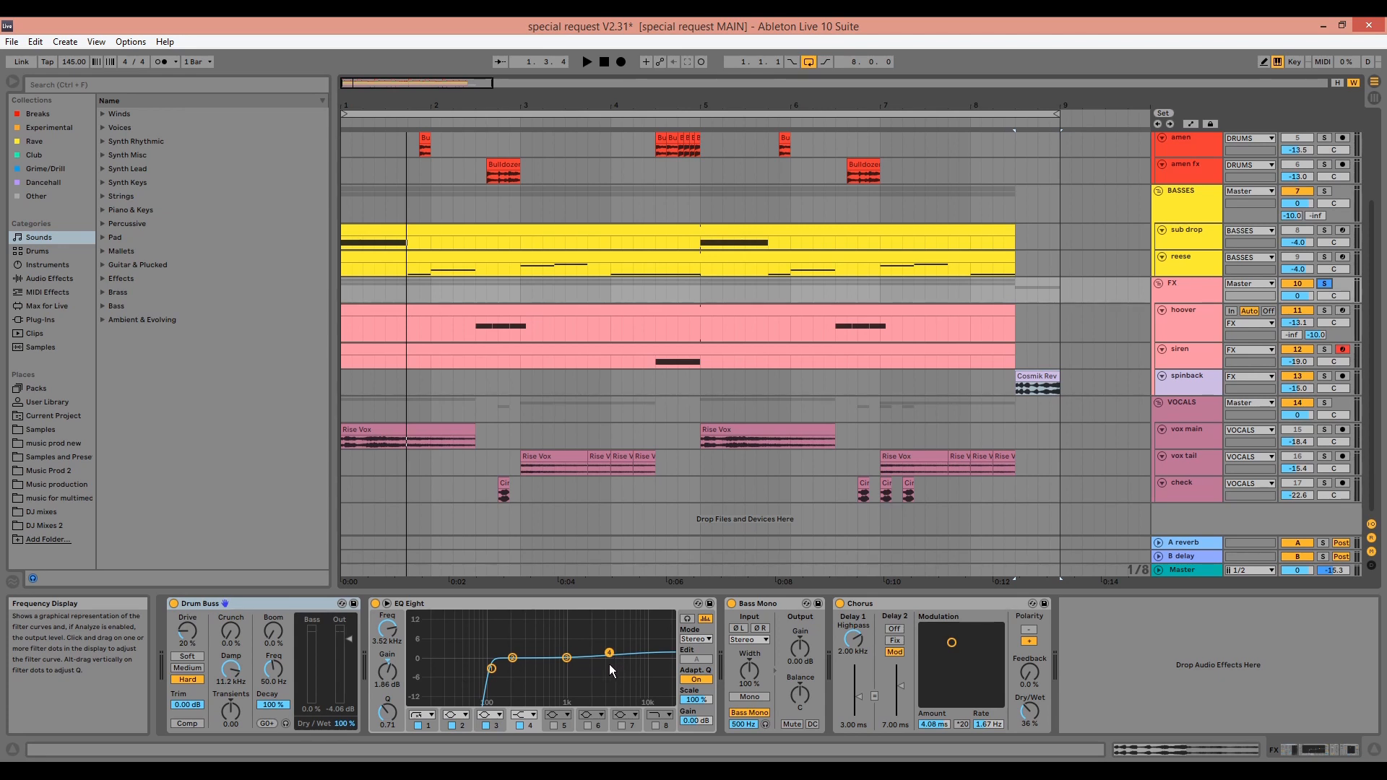
left_click(766, 607)
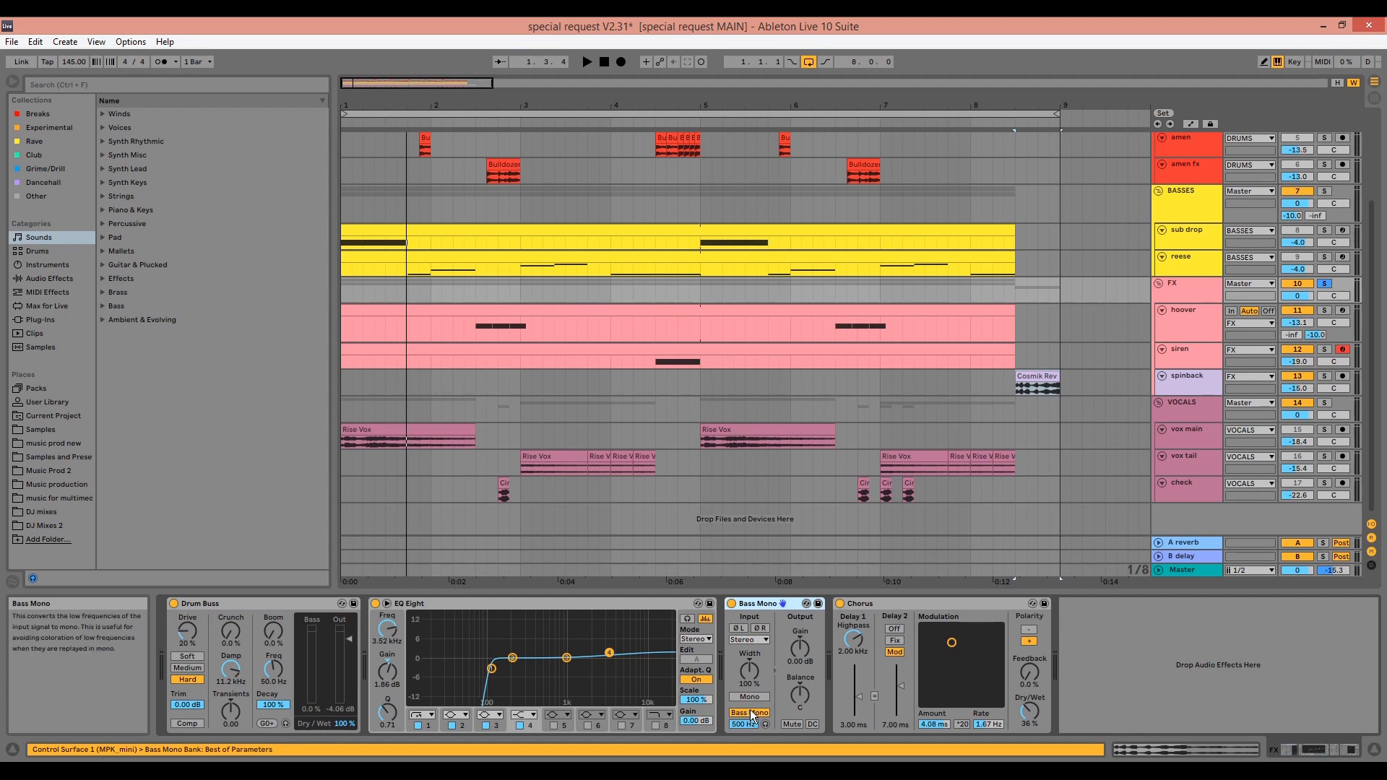
left_click(909, 603)
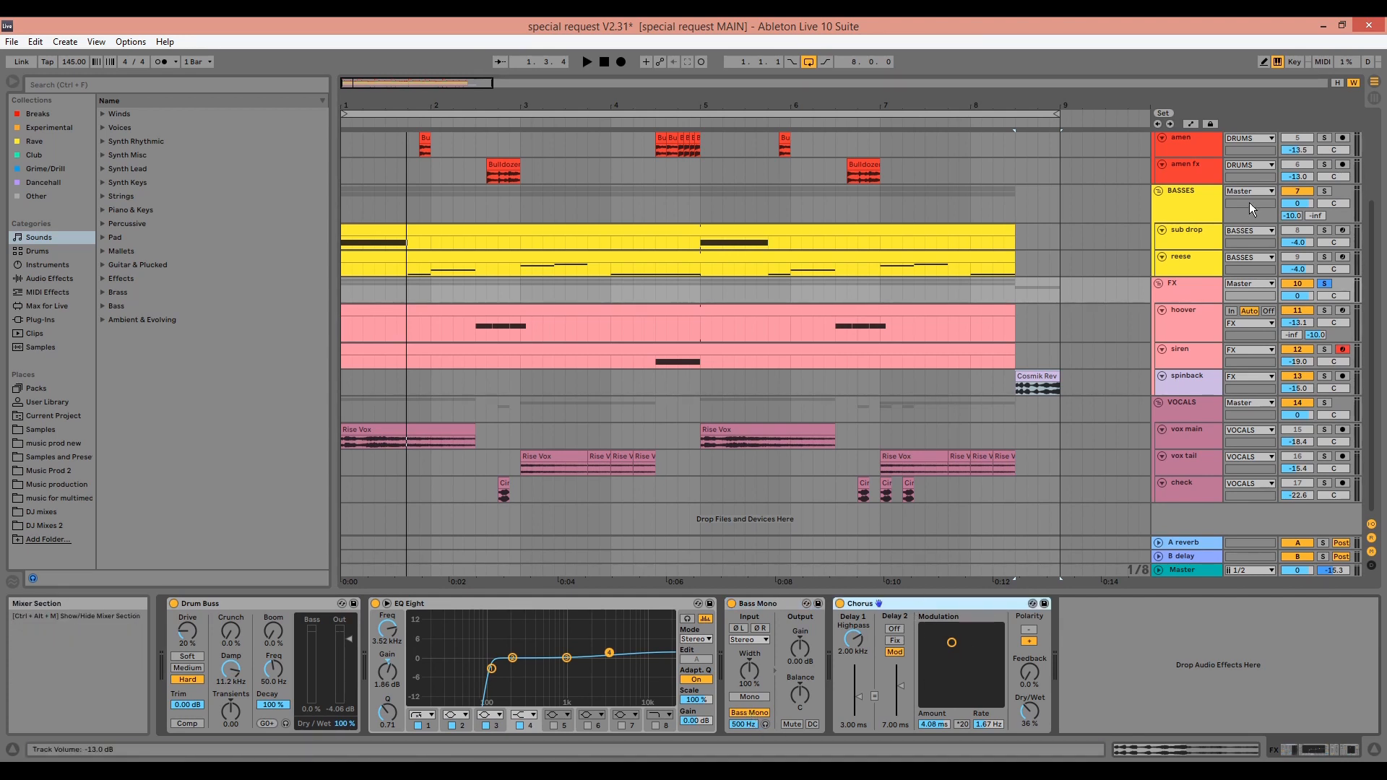
Enlarge the FX group's track height to reveal its send levels, and examine the reverb send.
left_click(1182, 287)
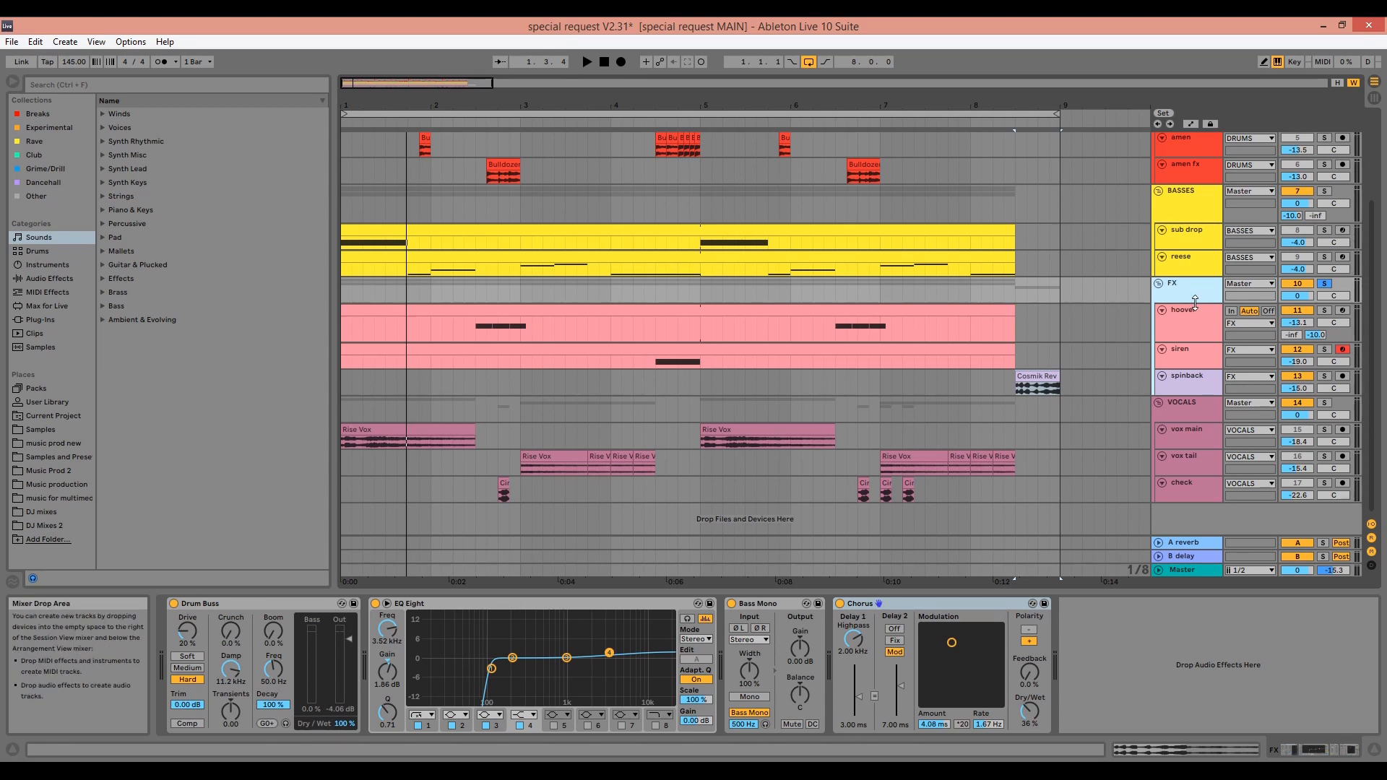
left_click_drag(1277, 302, 1276, 315)
left_click(1291, 308)
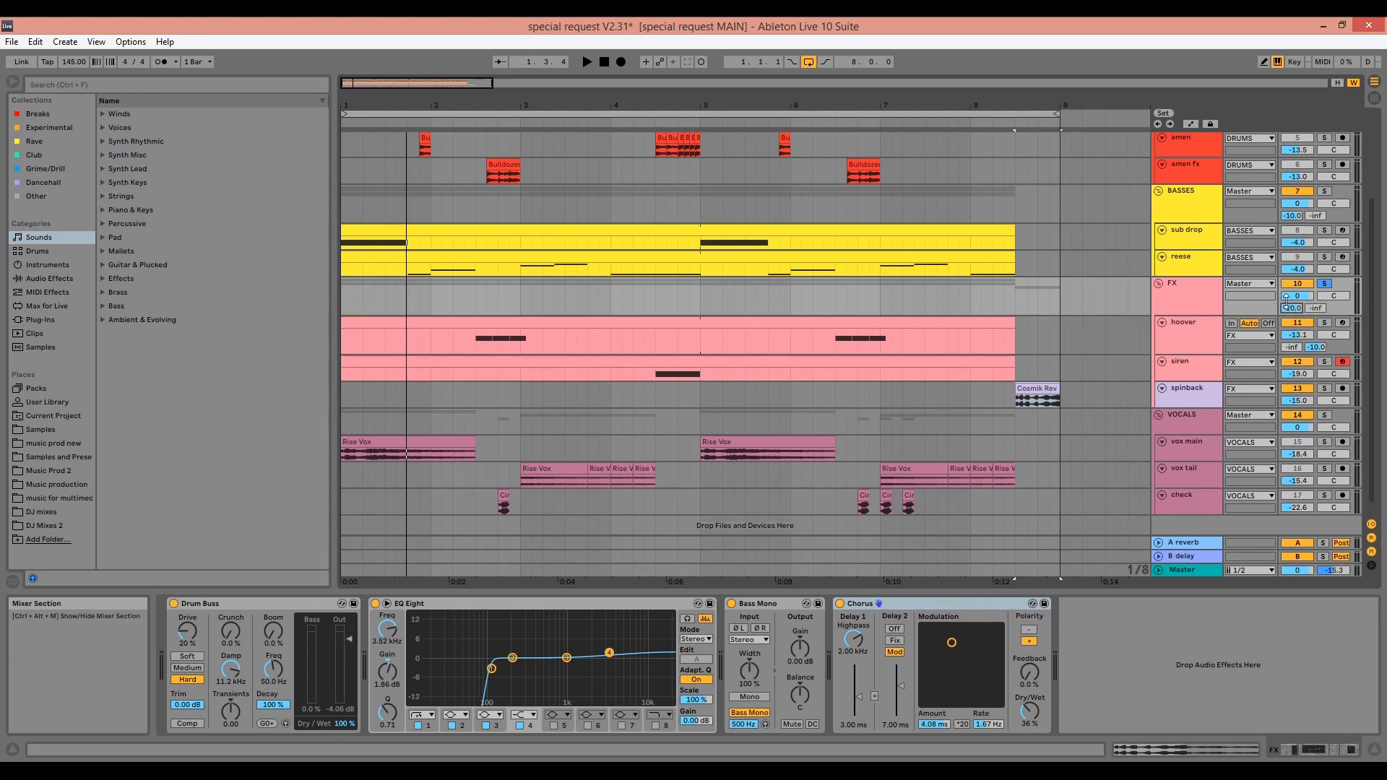
Solo the VOCALS group and audition all the vocal tracks together.
left_click(1324, 415)
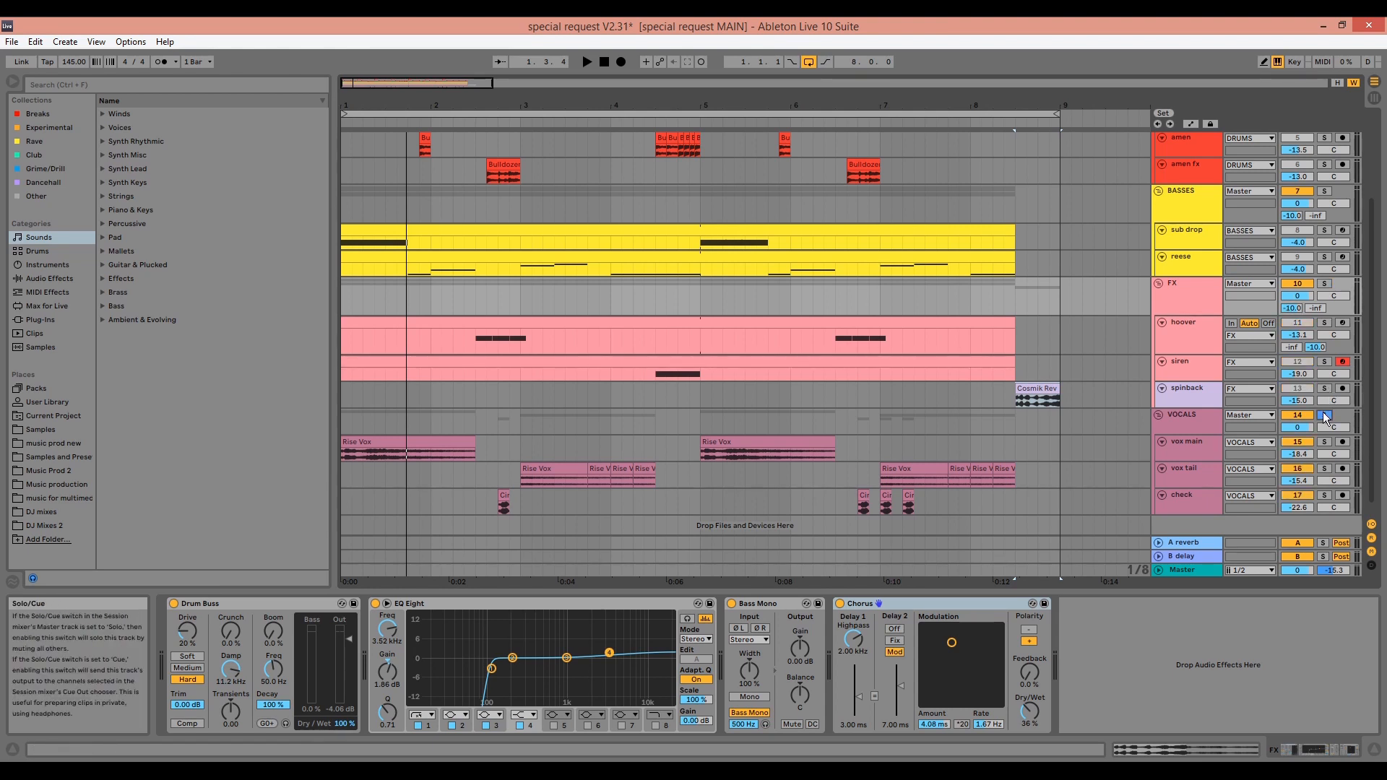
left_click(375, 442)
key("space")
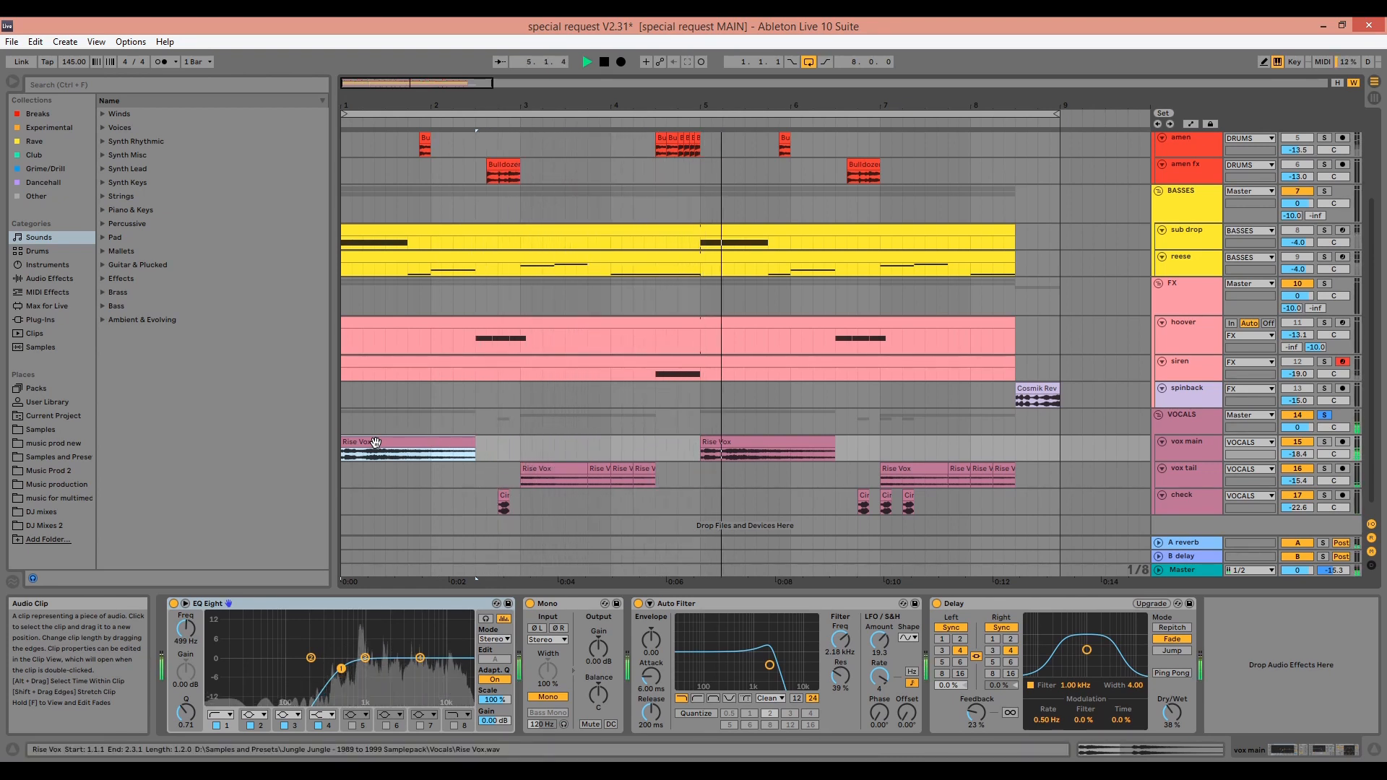
key("space")
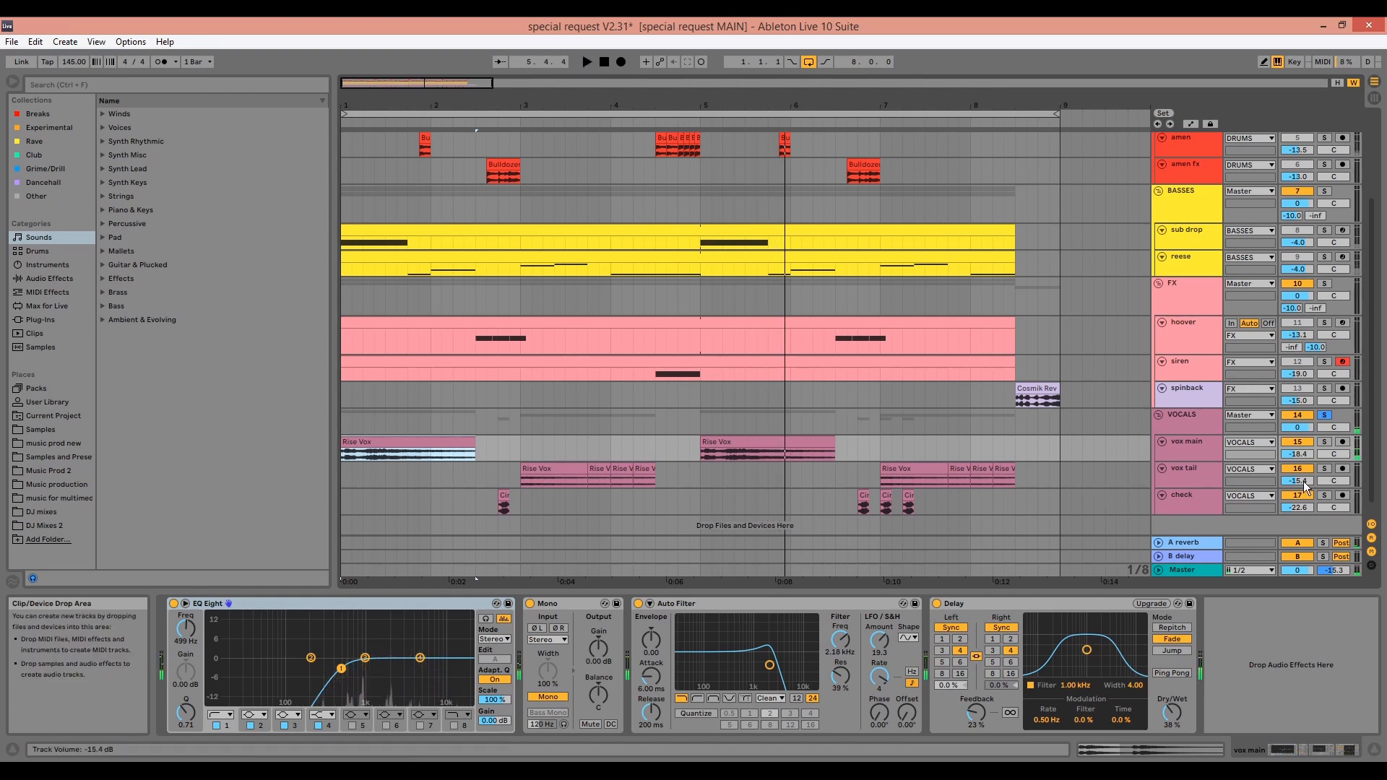
Solo the vox main track and audition its Rise Vox clip.
left_click(1324, 441)
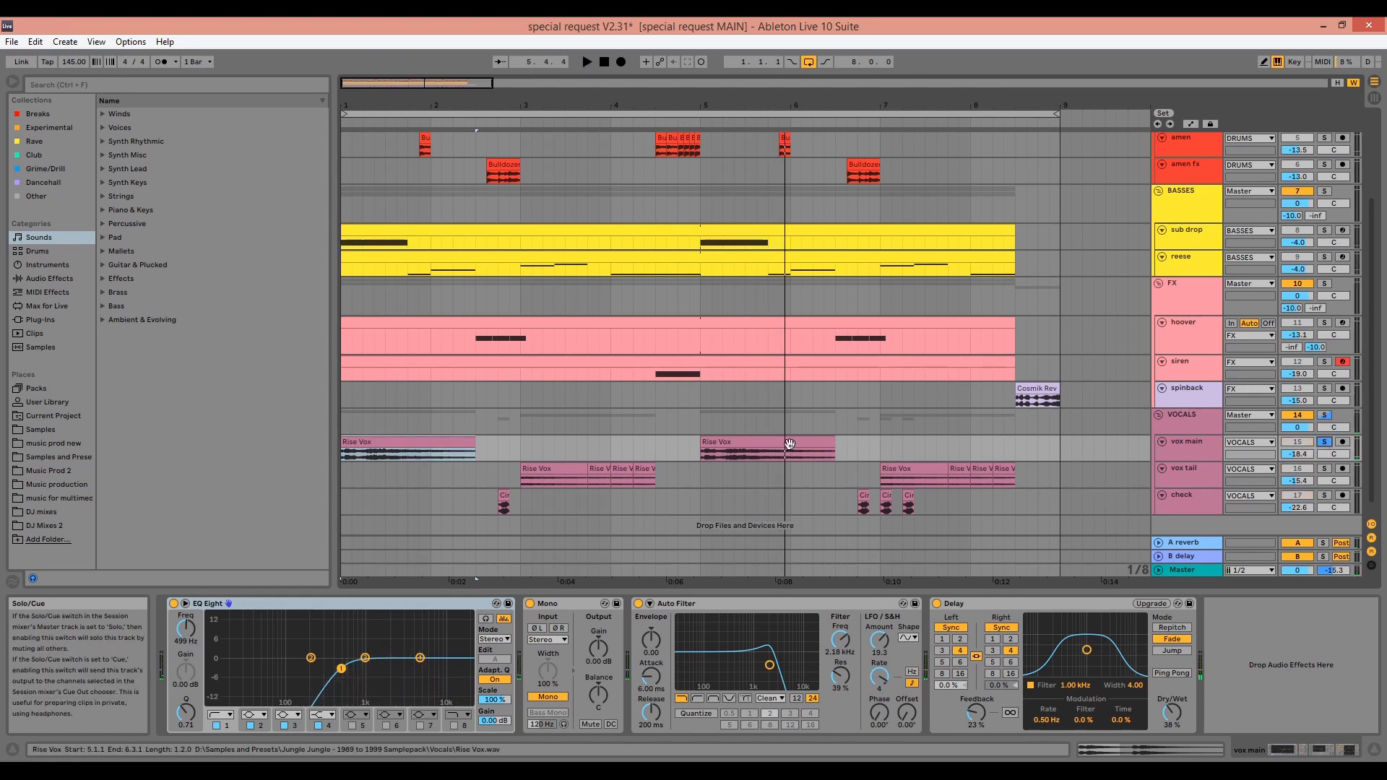
left_click(427, 439)
key("space")
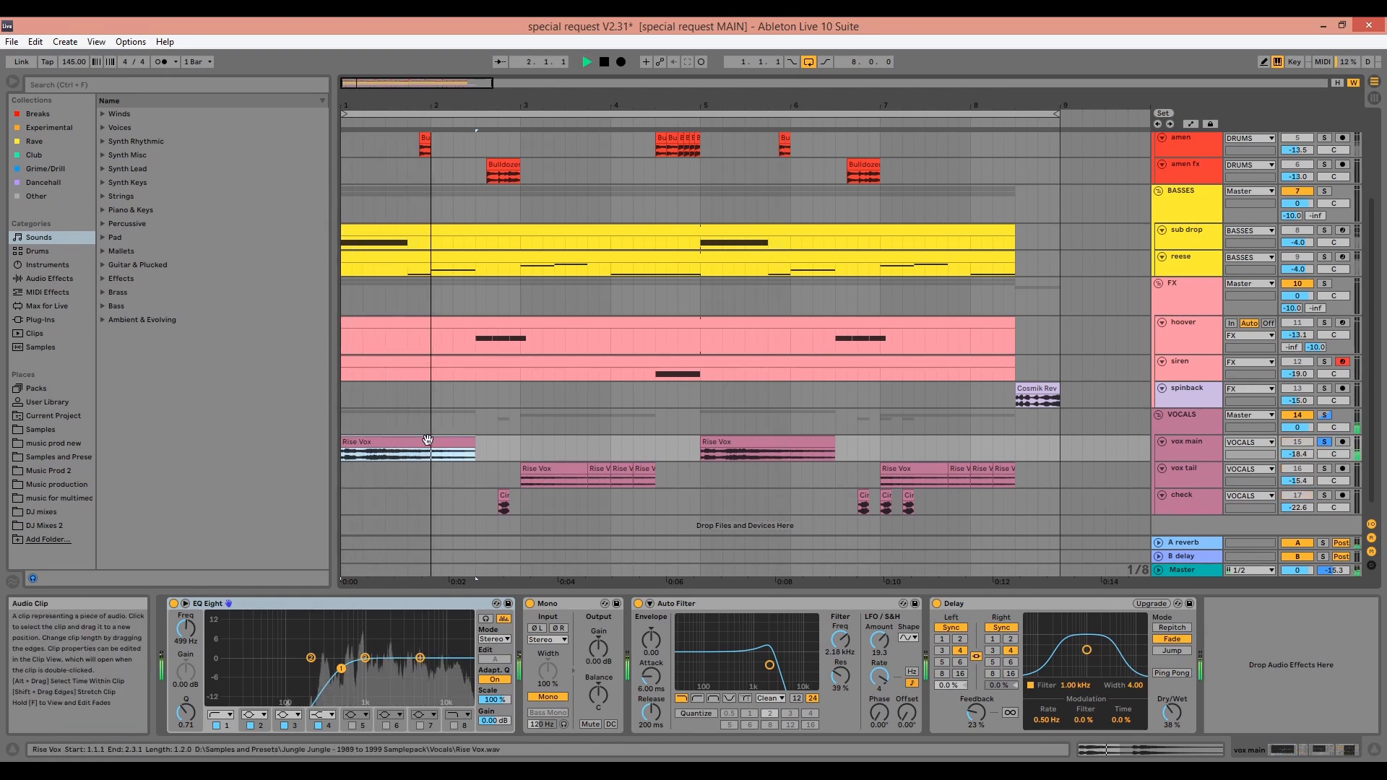
key("space")
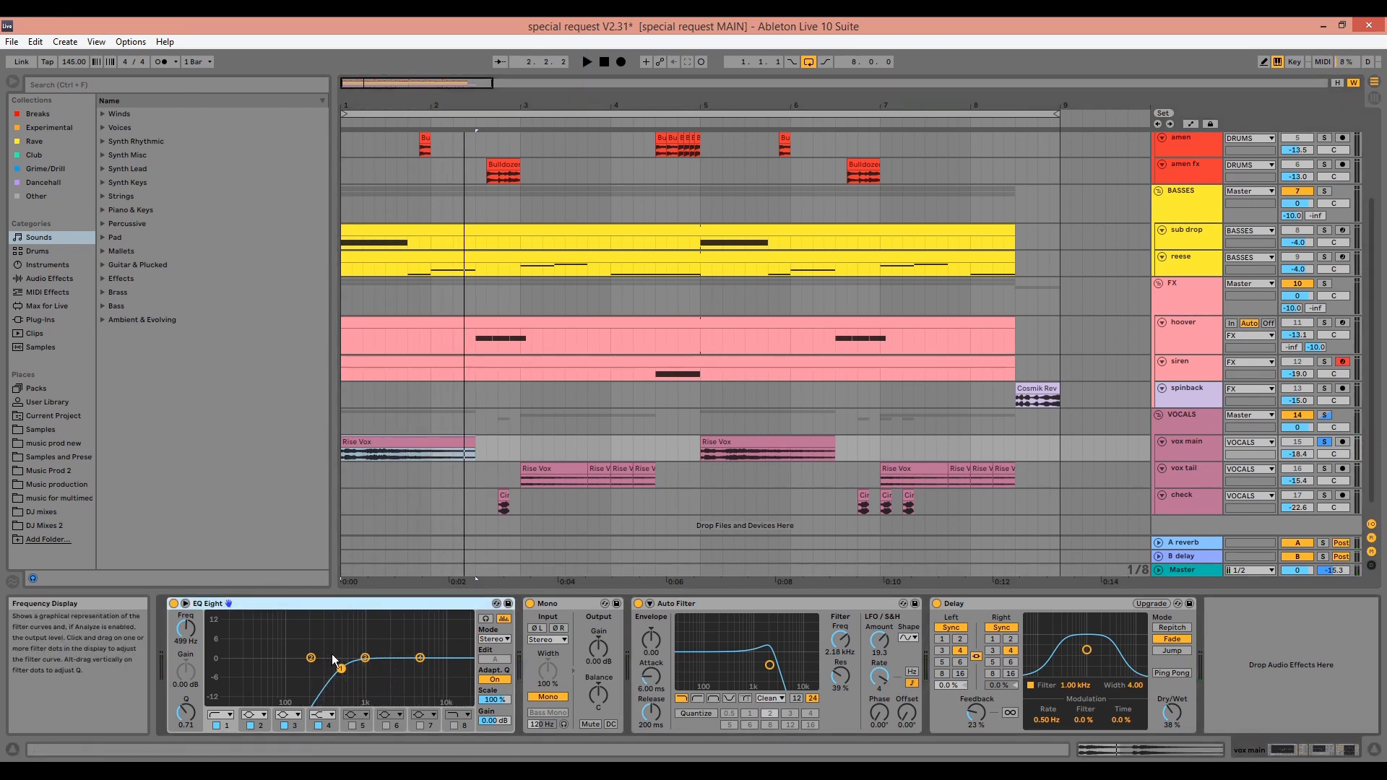
Examine the vox main track's Mono utility, its Auto Filter, and its Delay timing, feedback and dry/wet settings.
left_click(571, 601)
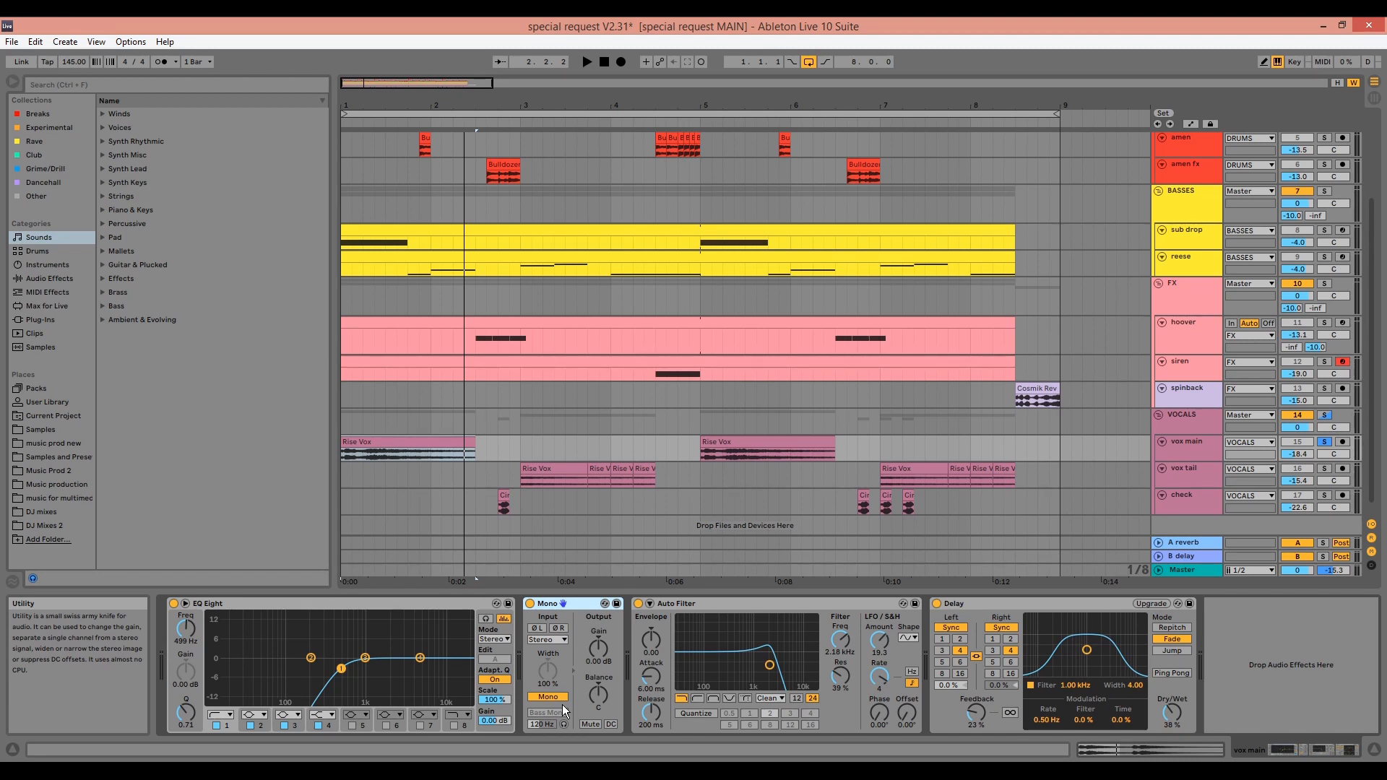
left_click(735, 604)
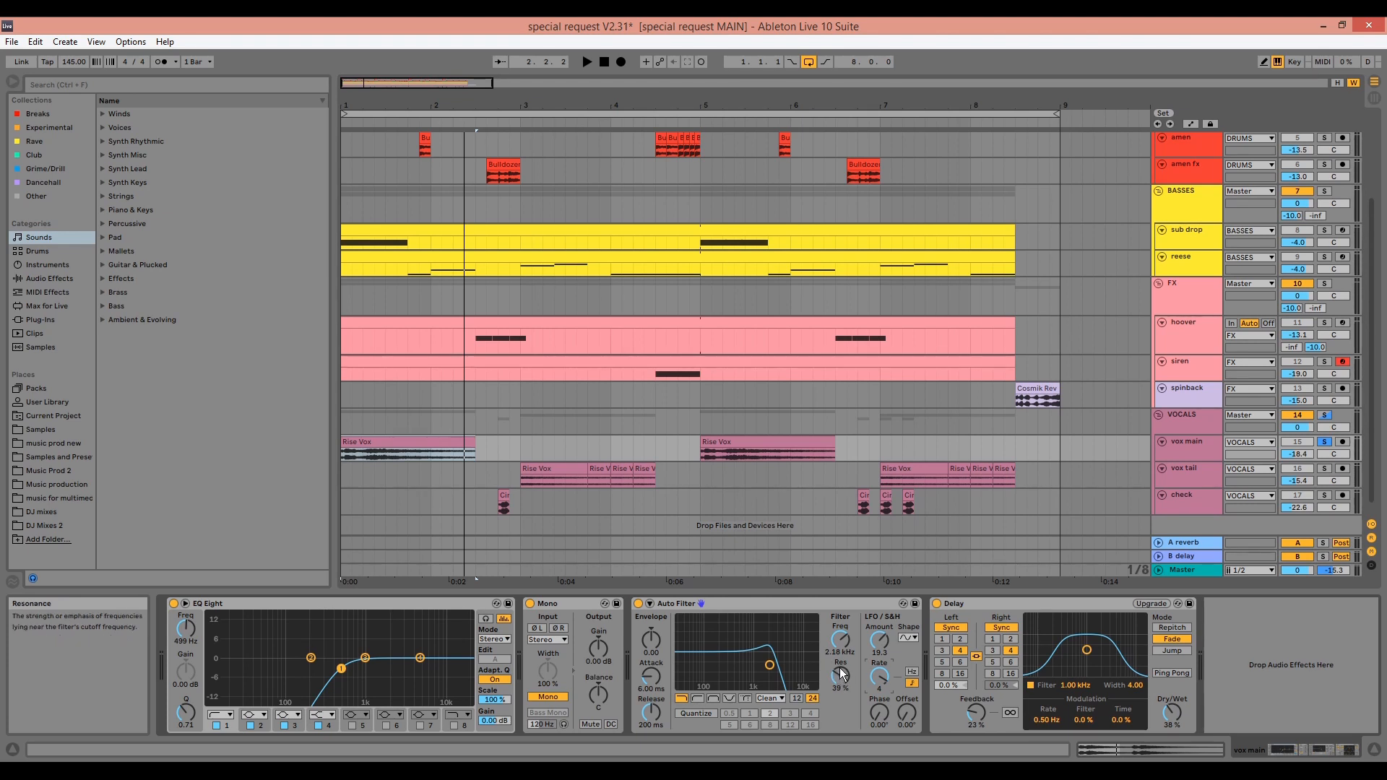
left_click(977, 603)
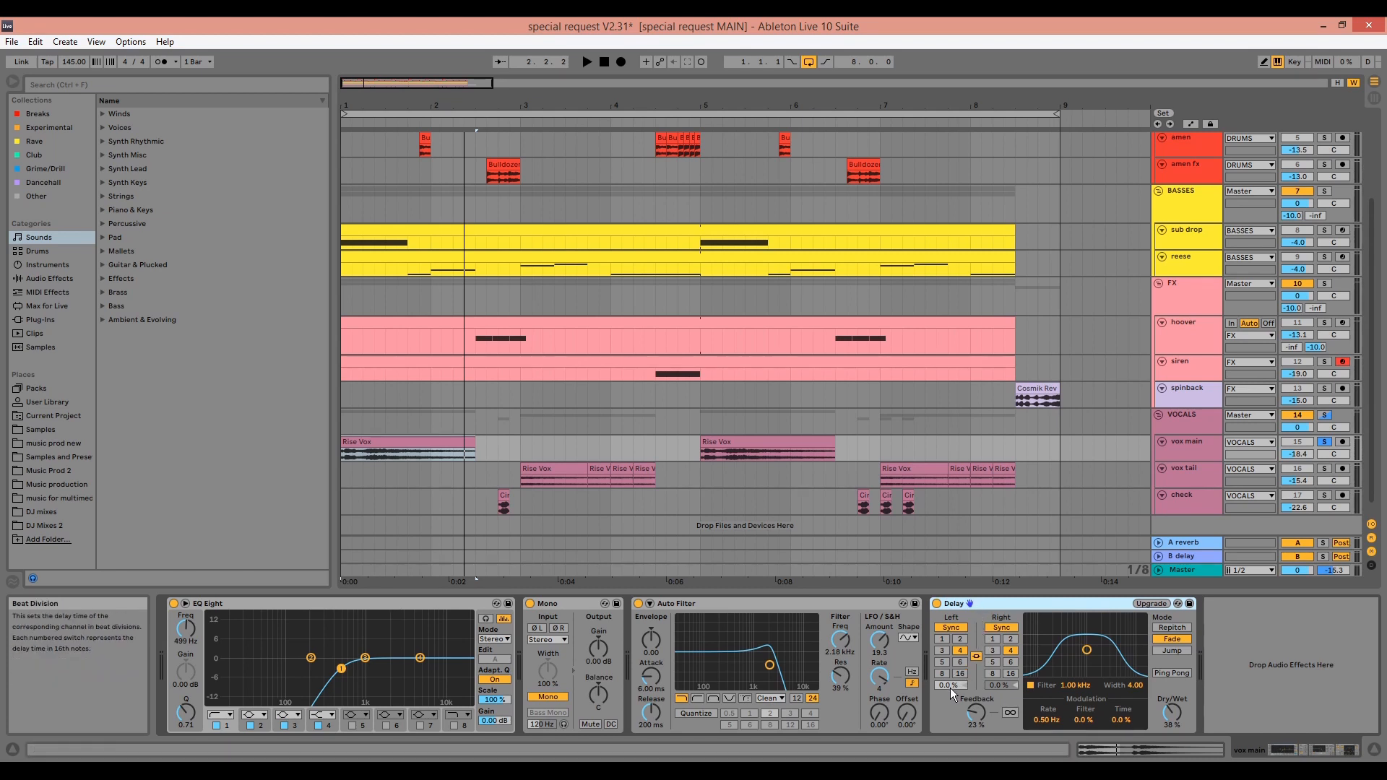
left_click(976, 717)
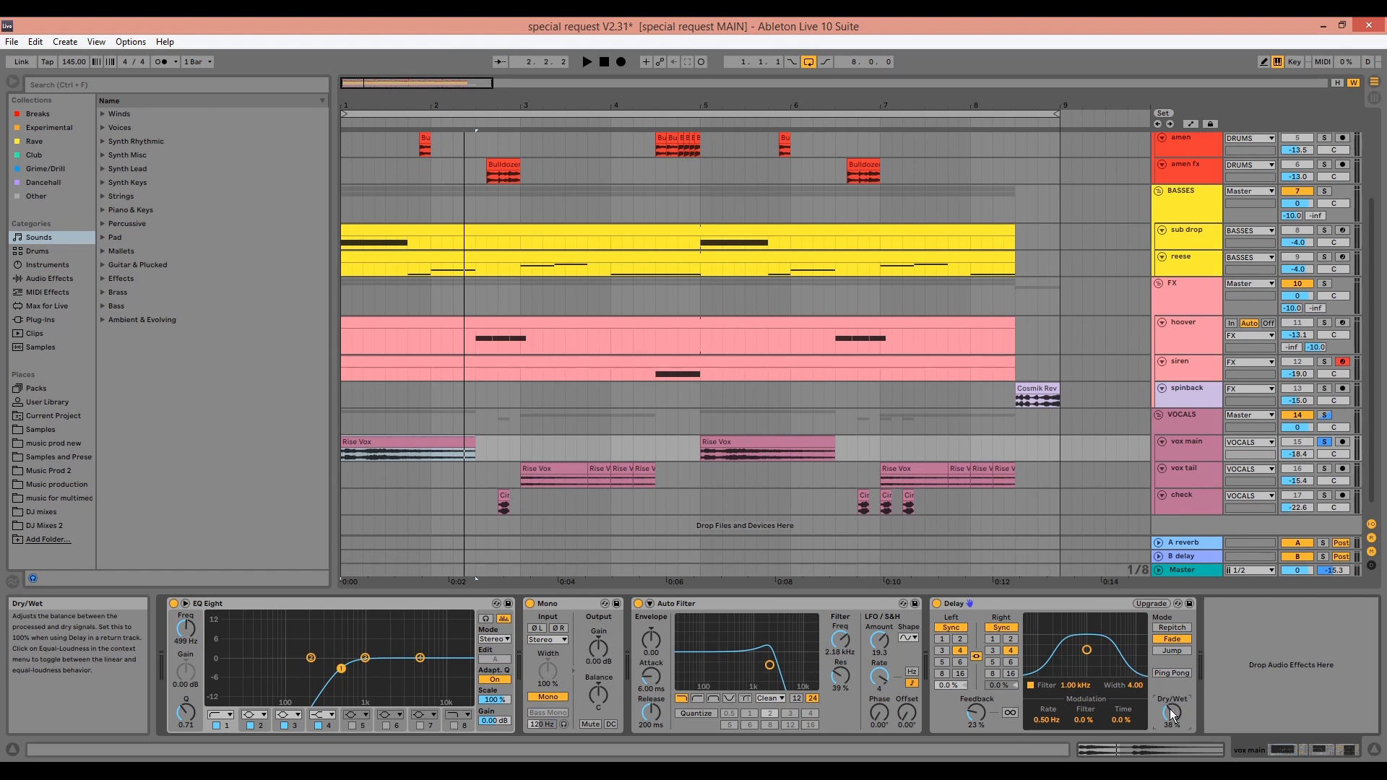
Compare vox main's playback with the Delay bypassed and re-enabled, and inspect its first Rise Vox clip.
key("space")
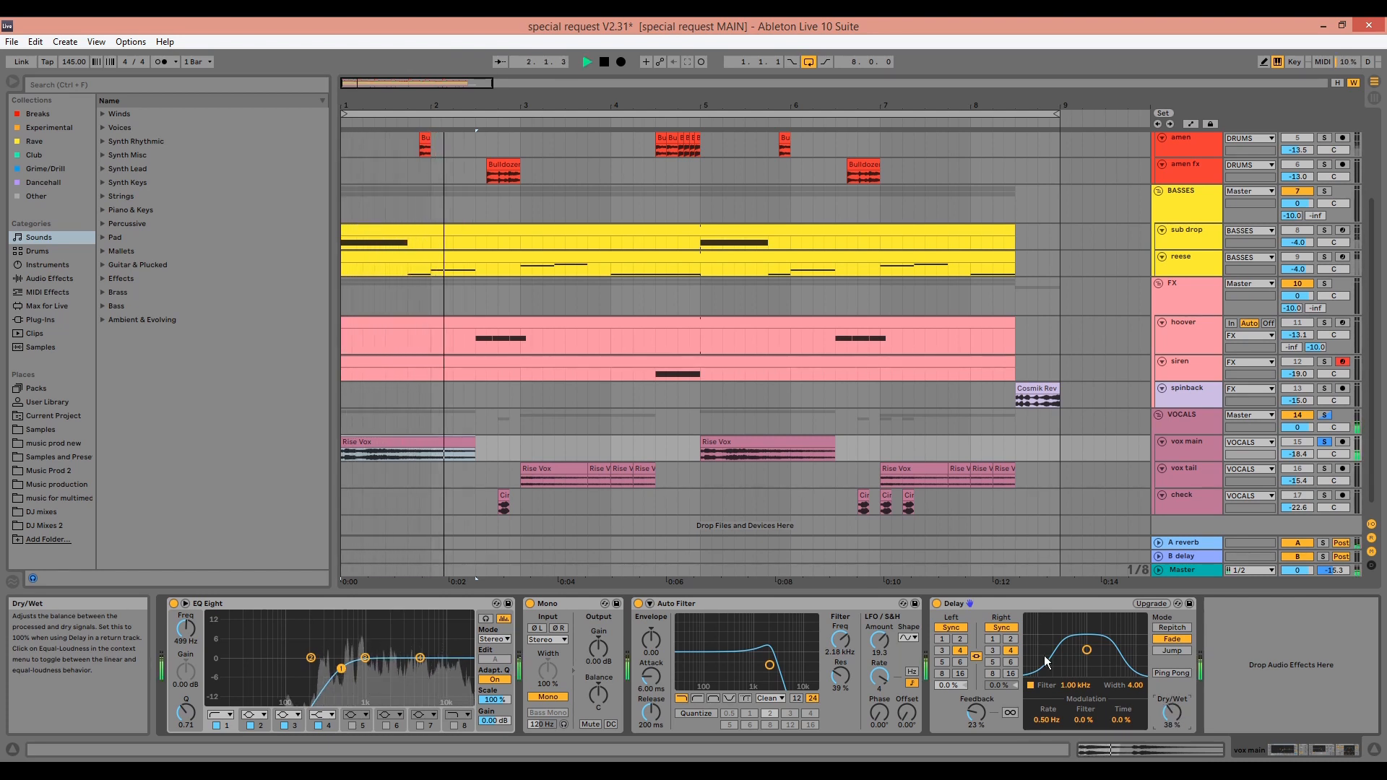
left_click(937, 603)
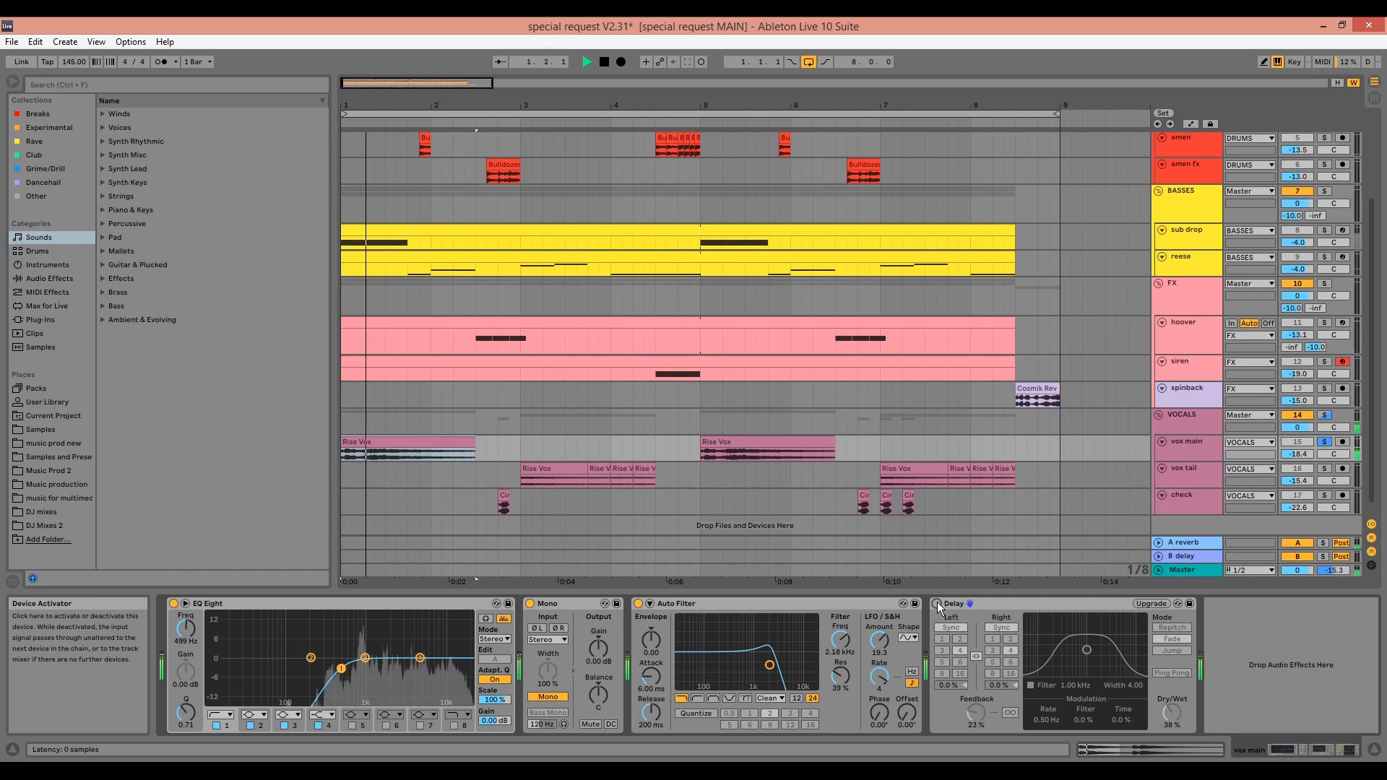
left_click(937, 603)
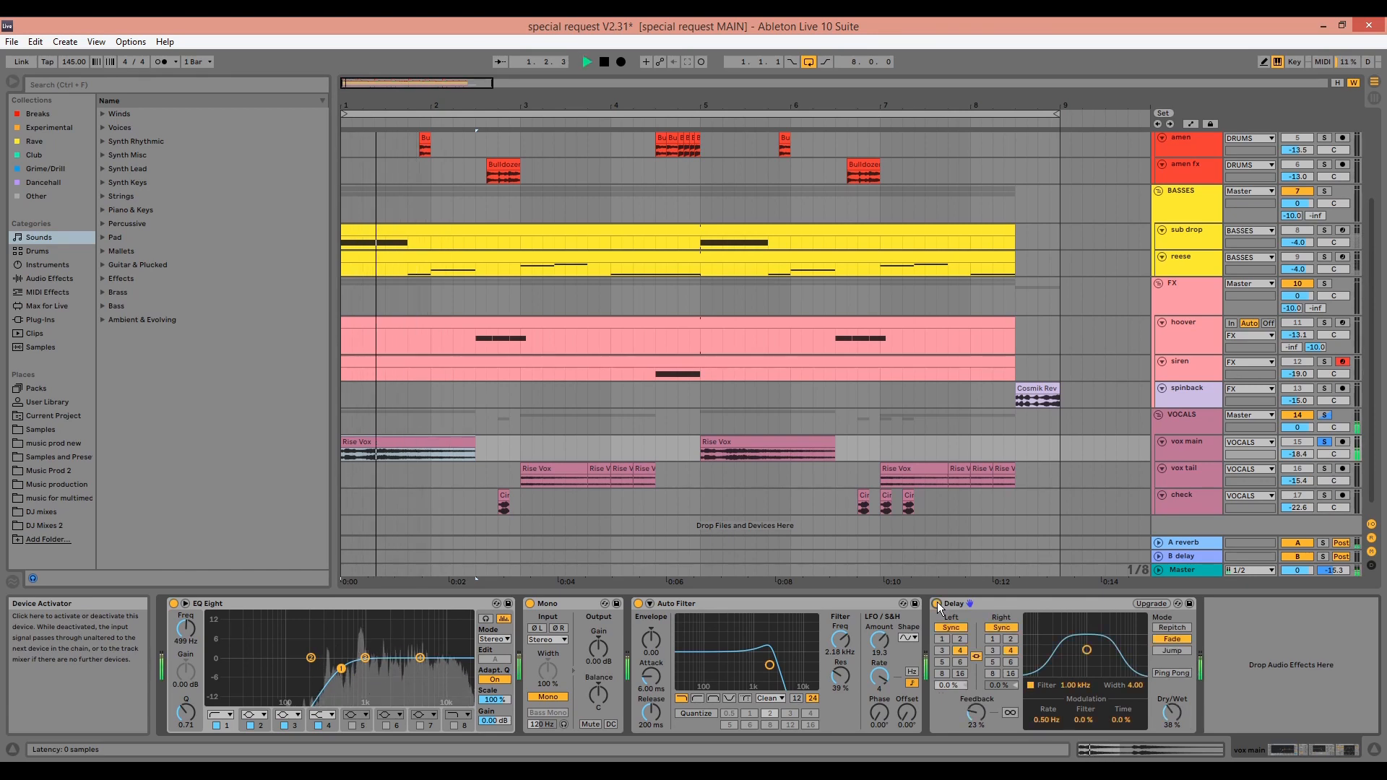
key("space")
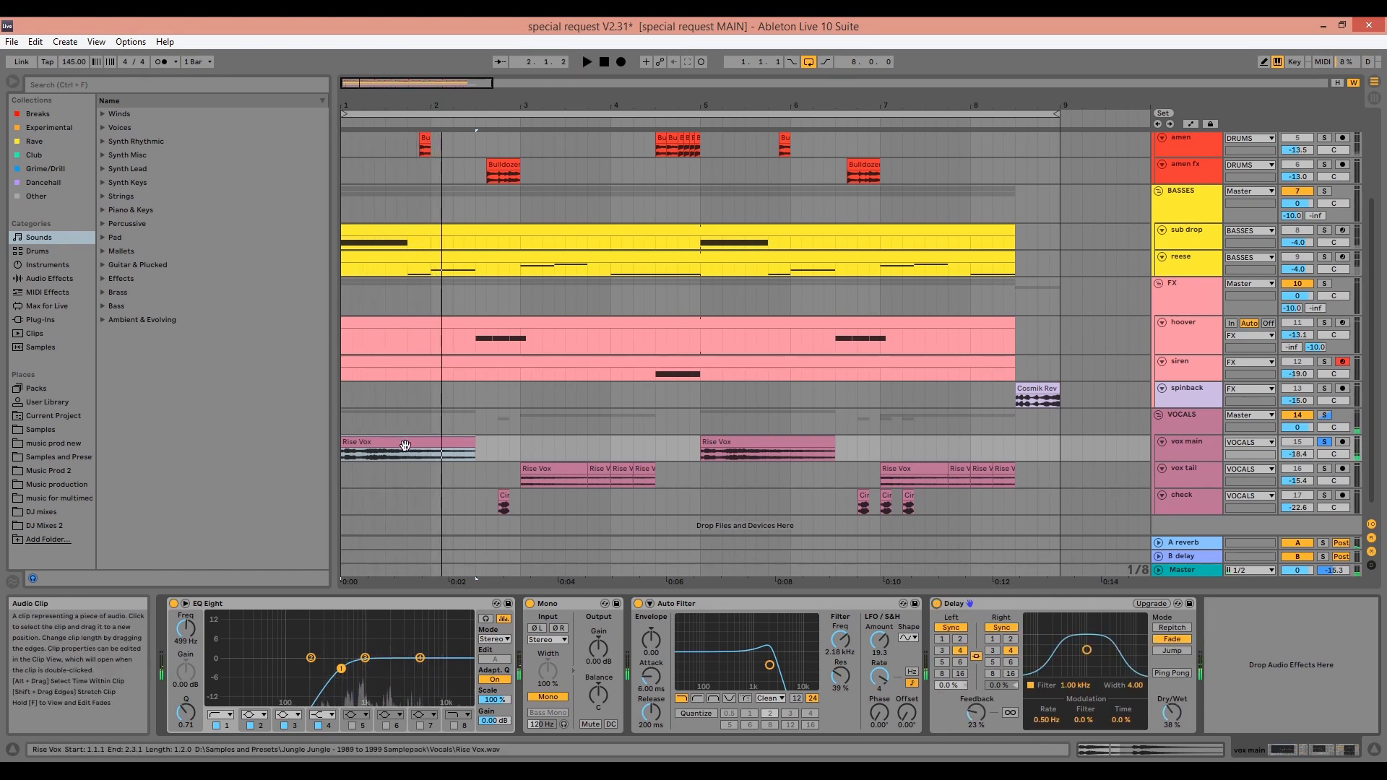
double_click(406, 445)
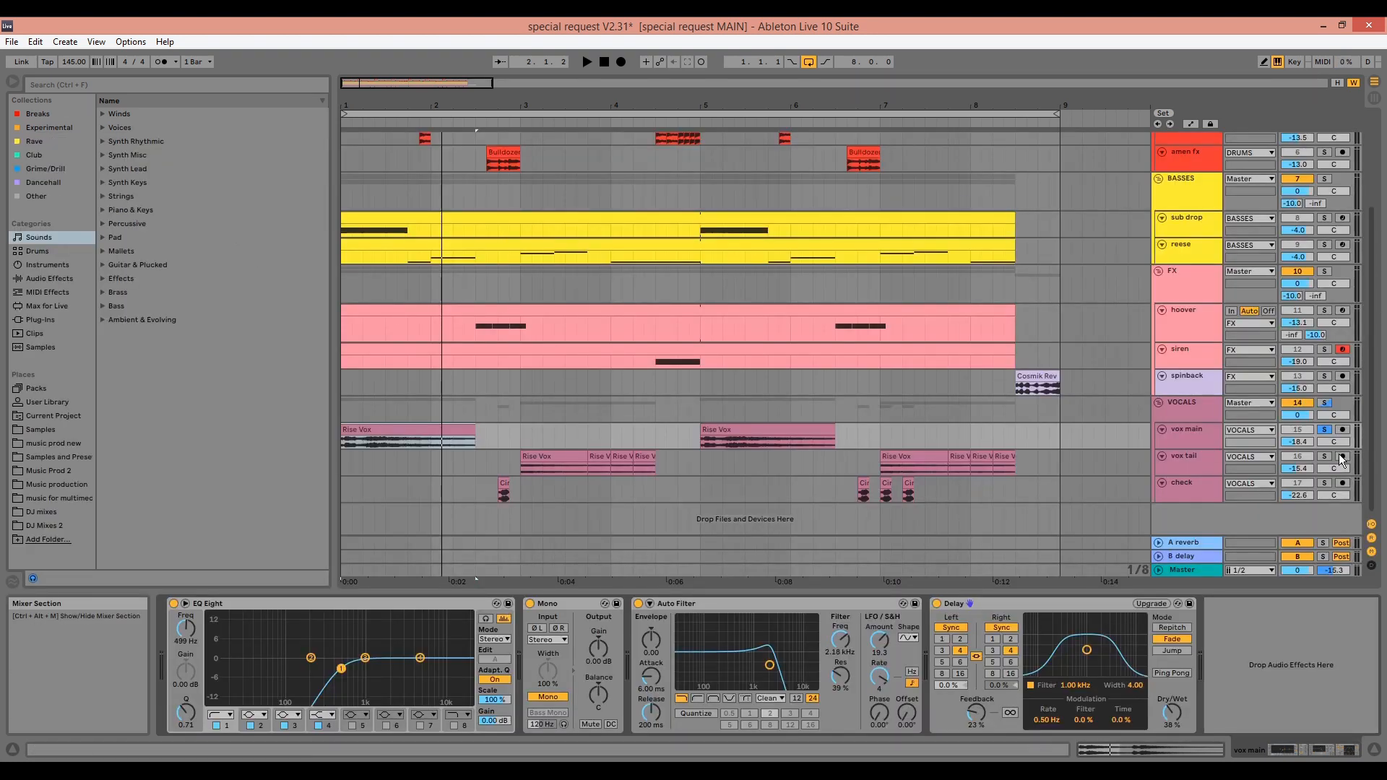
Solo and audition the vox tail track, and examine its effect chain, including the Auto Filter cutoff.
left_click(1325, 457)
key("space")
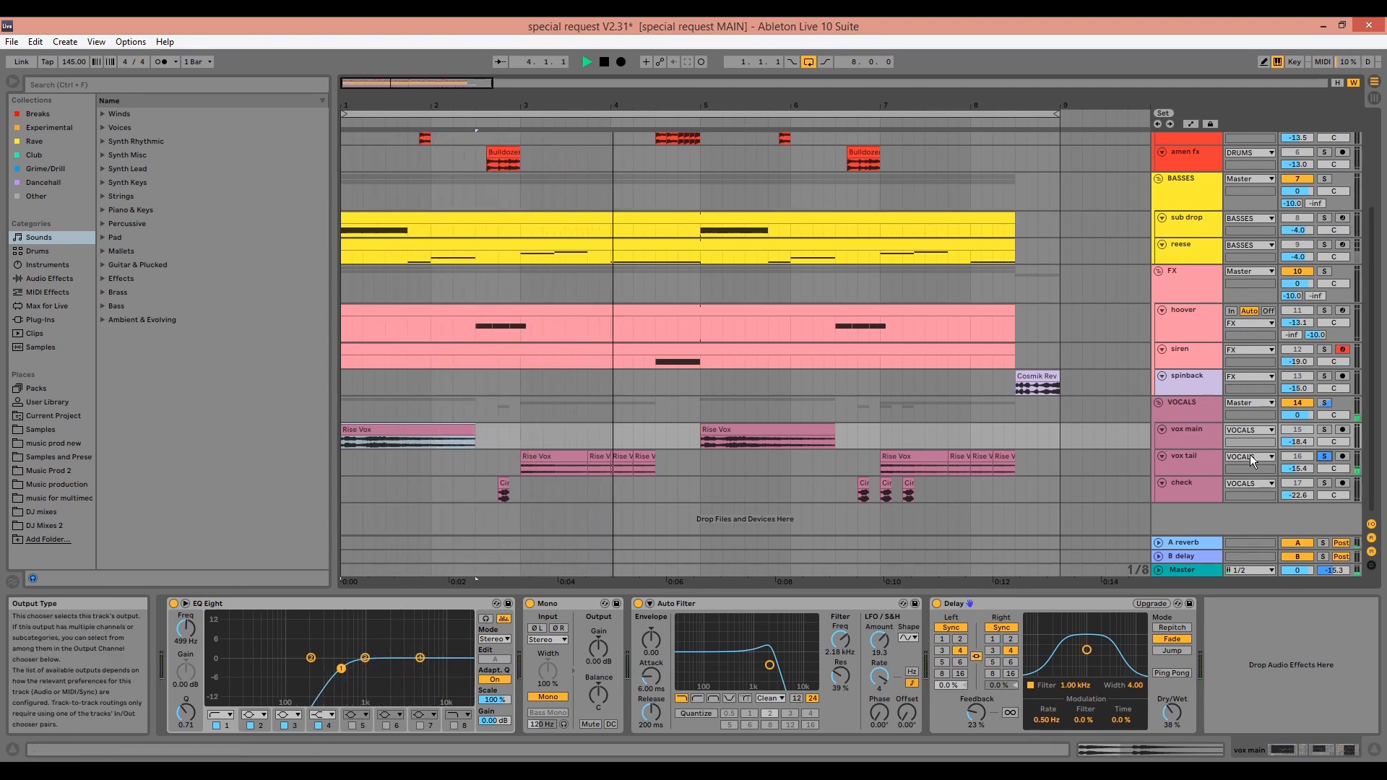
left_click(1204, 459)
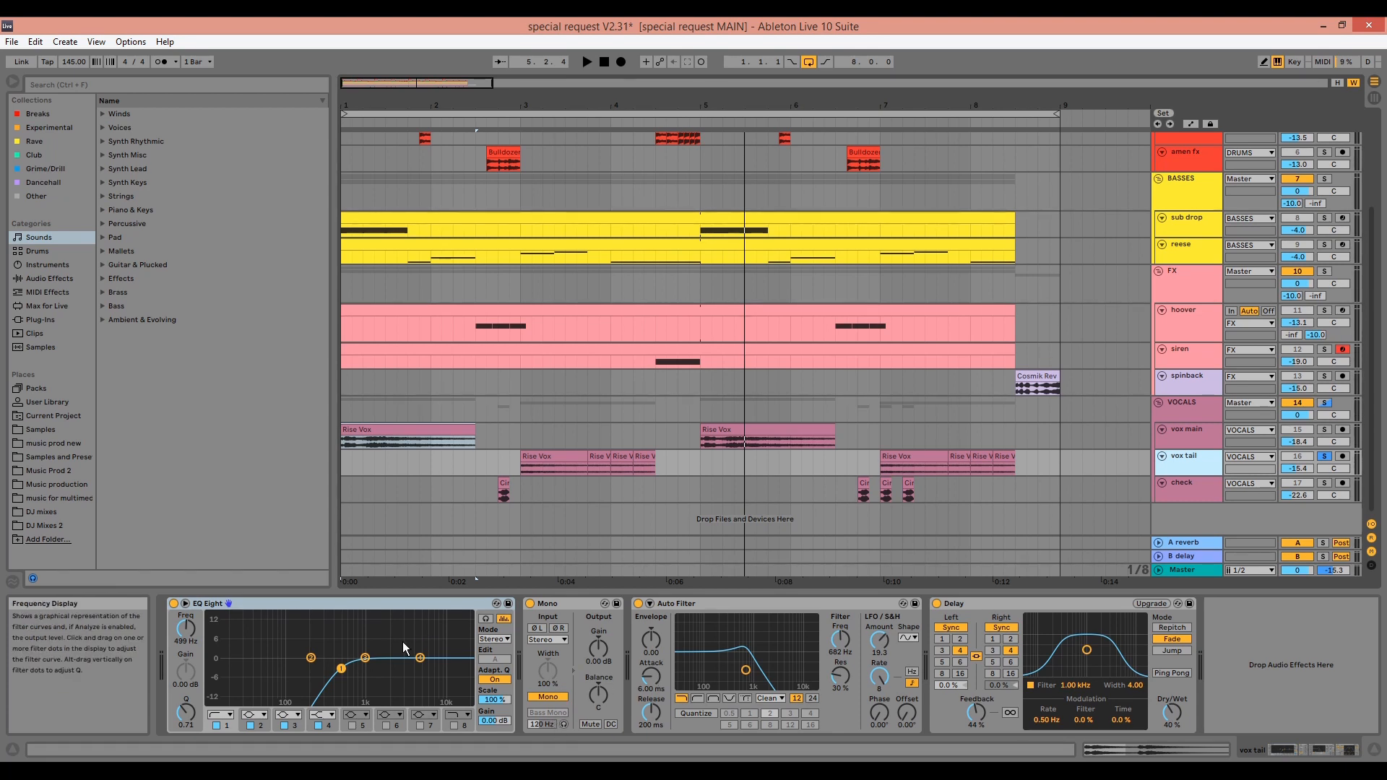
left_click(703, 606)
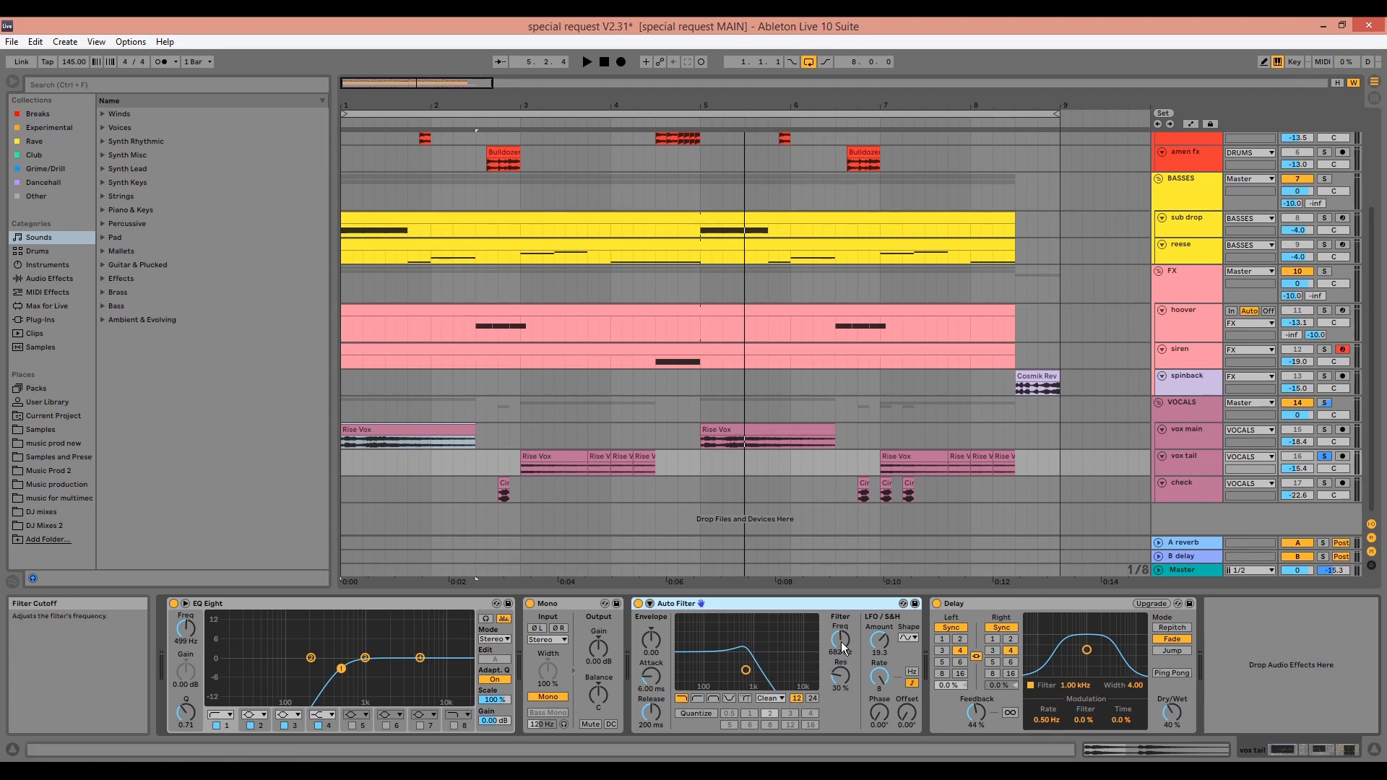
Solo the check track and audition its vocal clips from 6.1.1.
left_click(1322, 484)
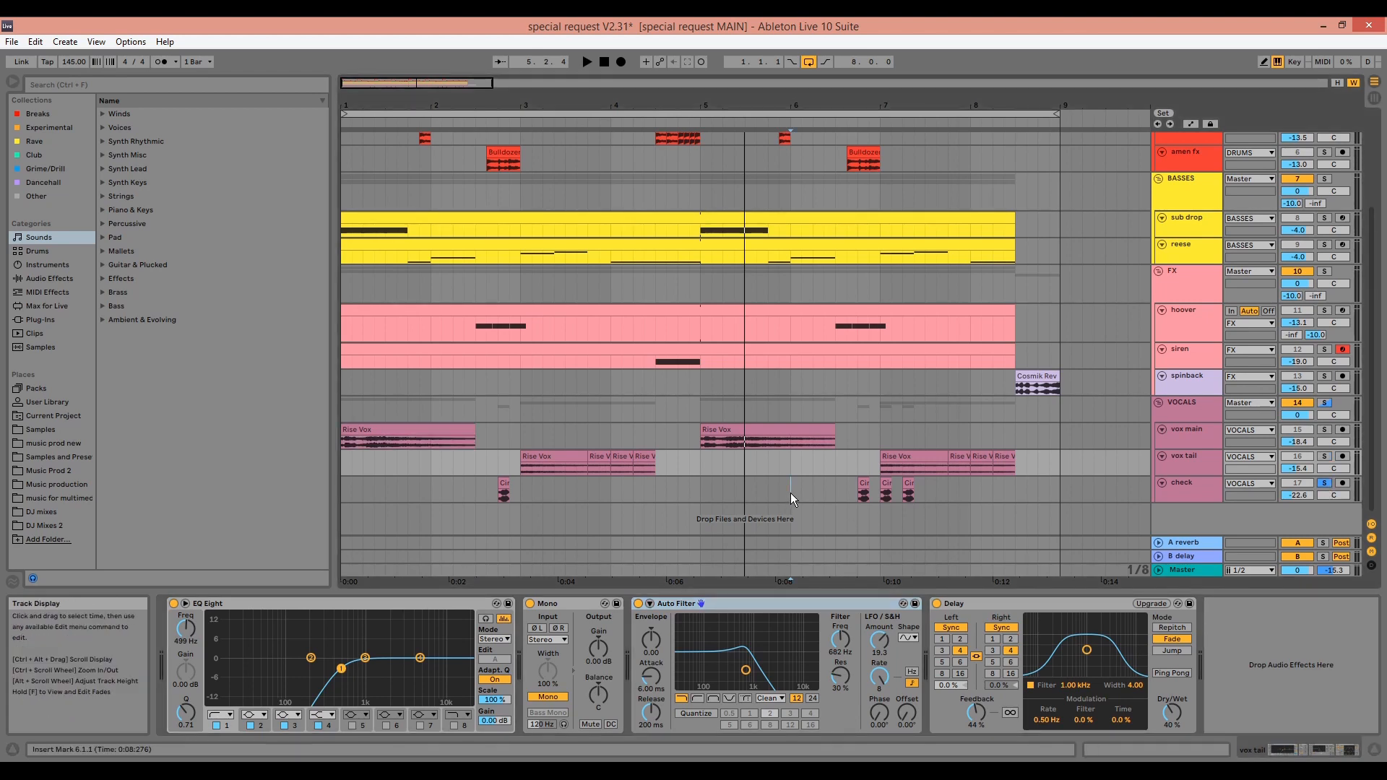
left_click(791, 493)
key("space")
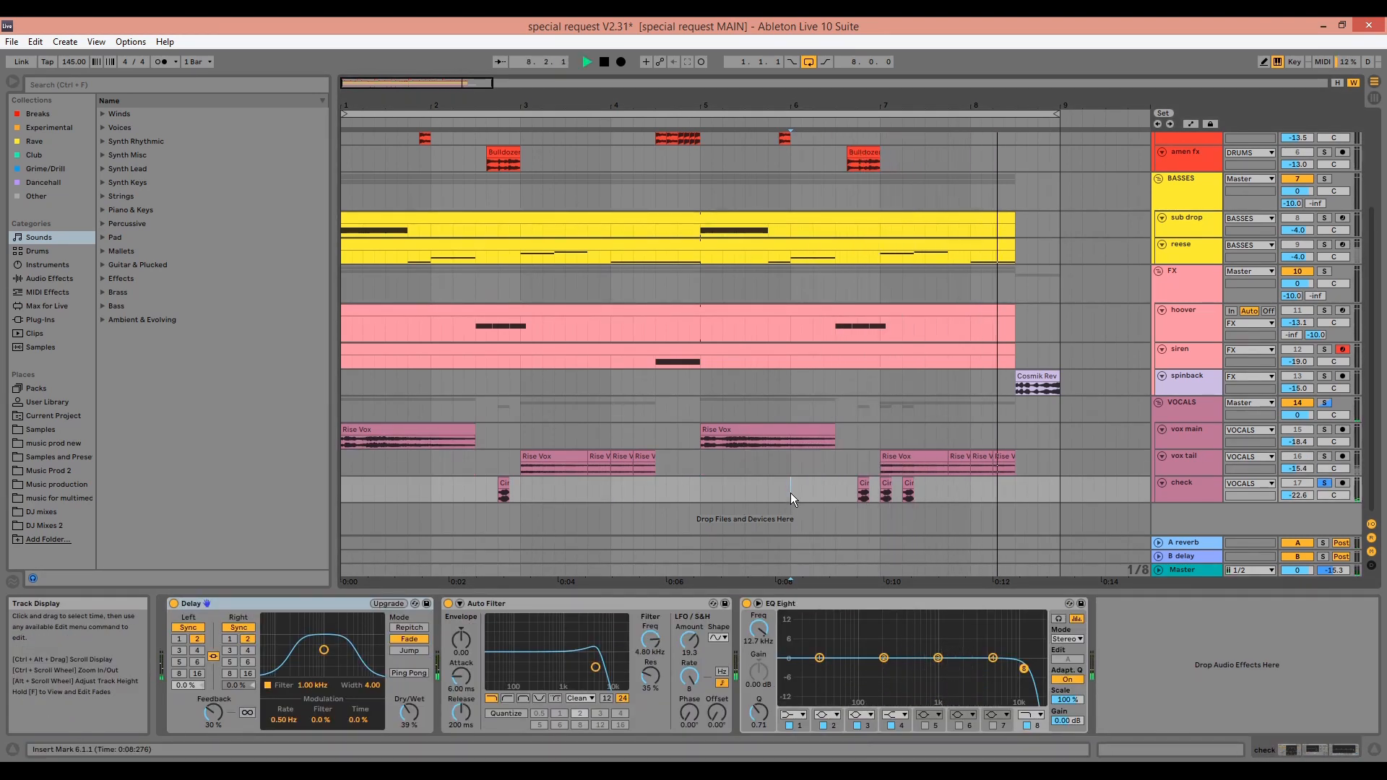
key("space")
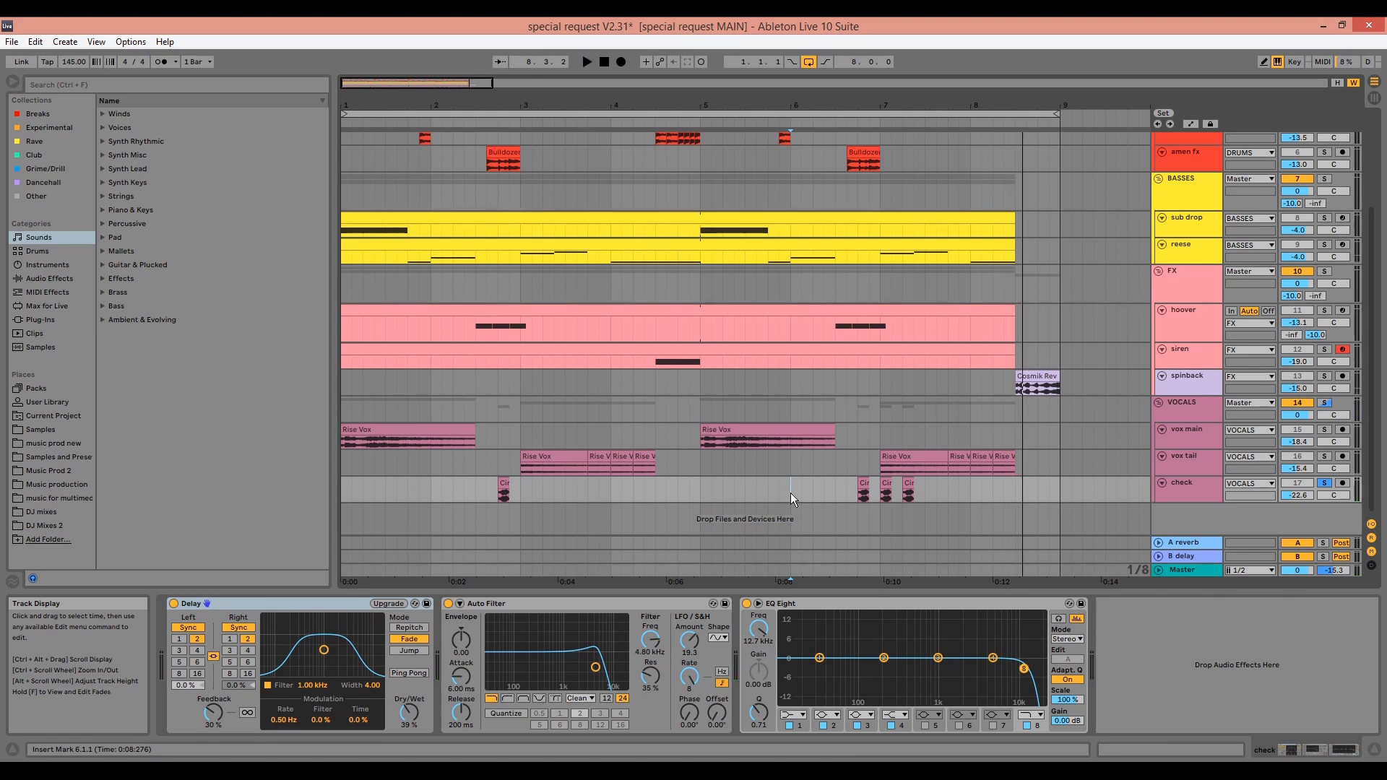
Examine the check track's Delay and Auto Filter LFO amount, and compare playback with its EQ Eight bypassed and re-enabled.
left_click(297, 606)
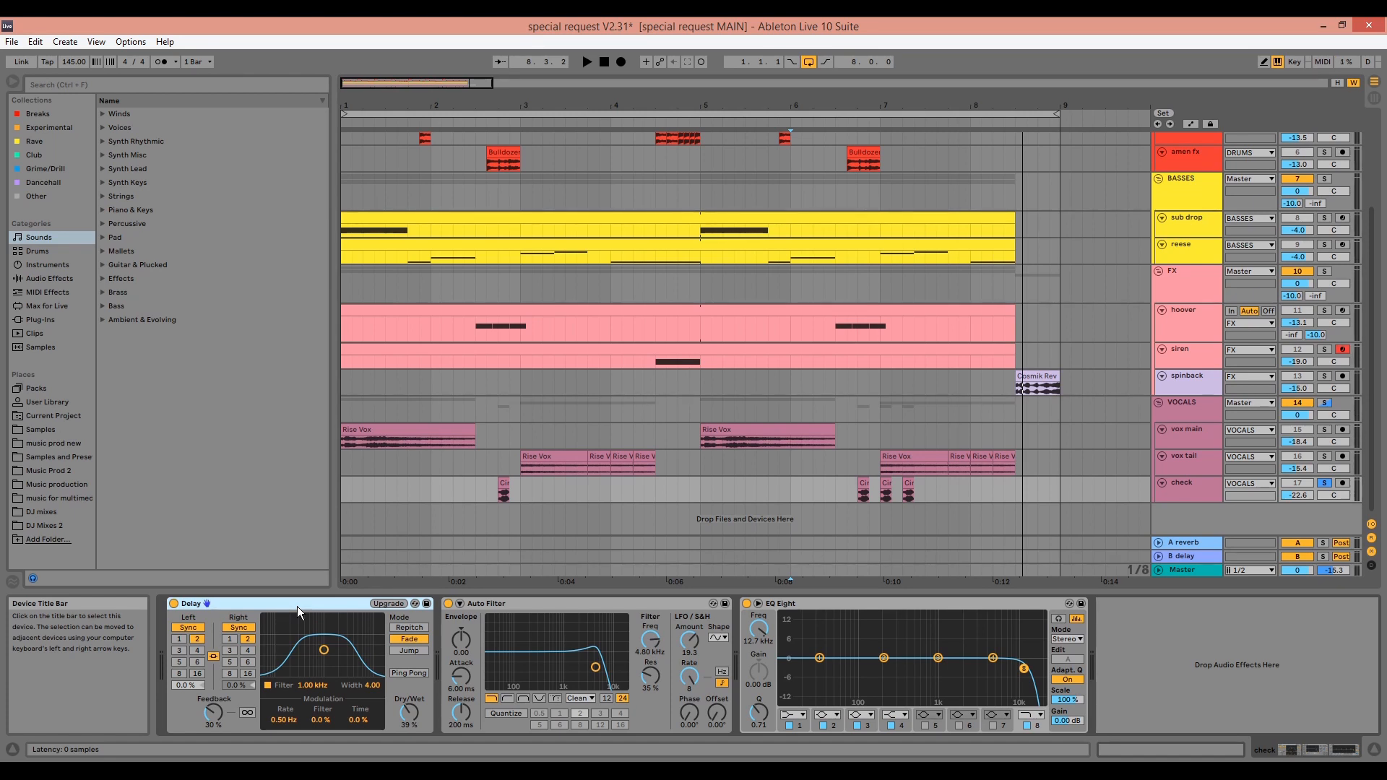
left_click(696, 640)
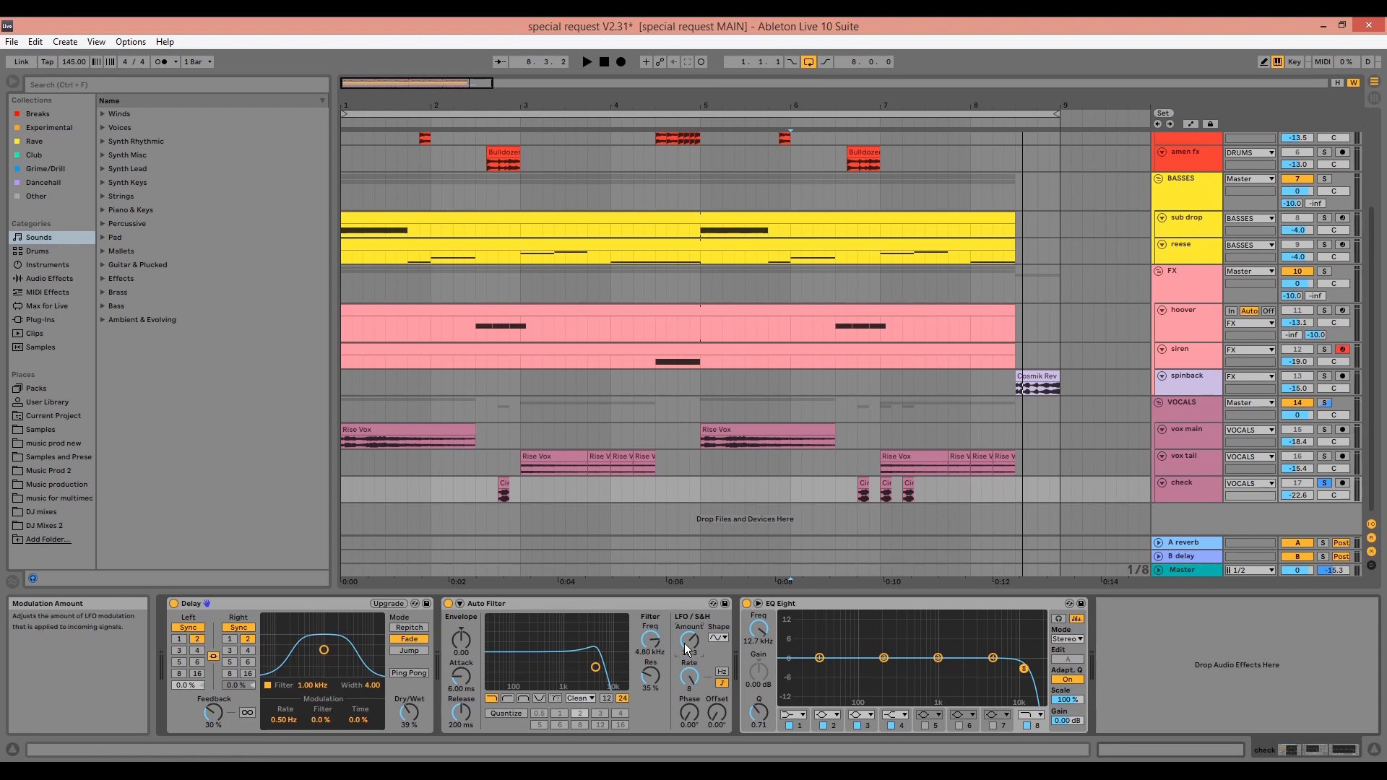
left_click(807, 605)
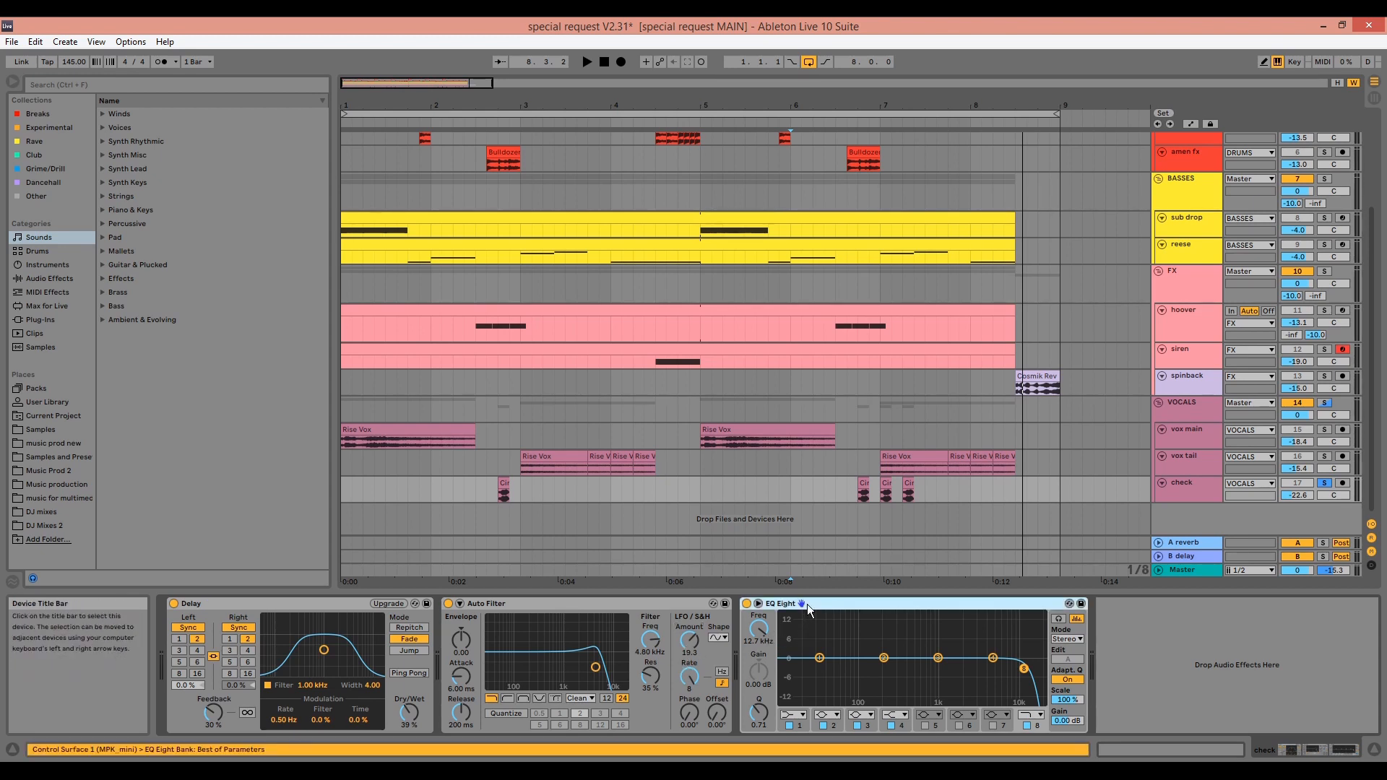
key("space")
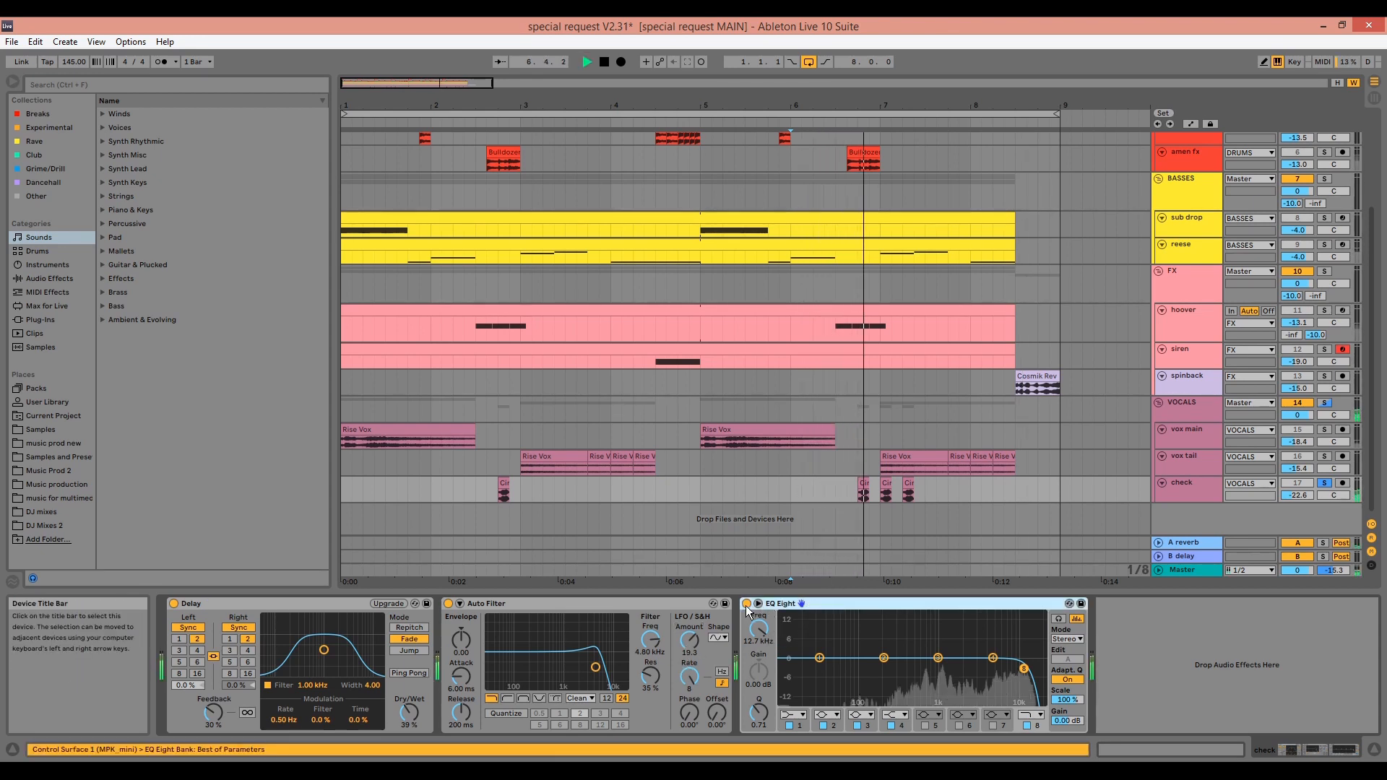
left_click(745, 606)
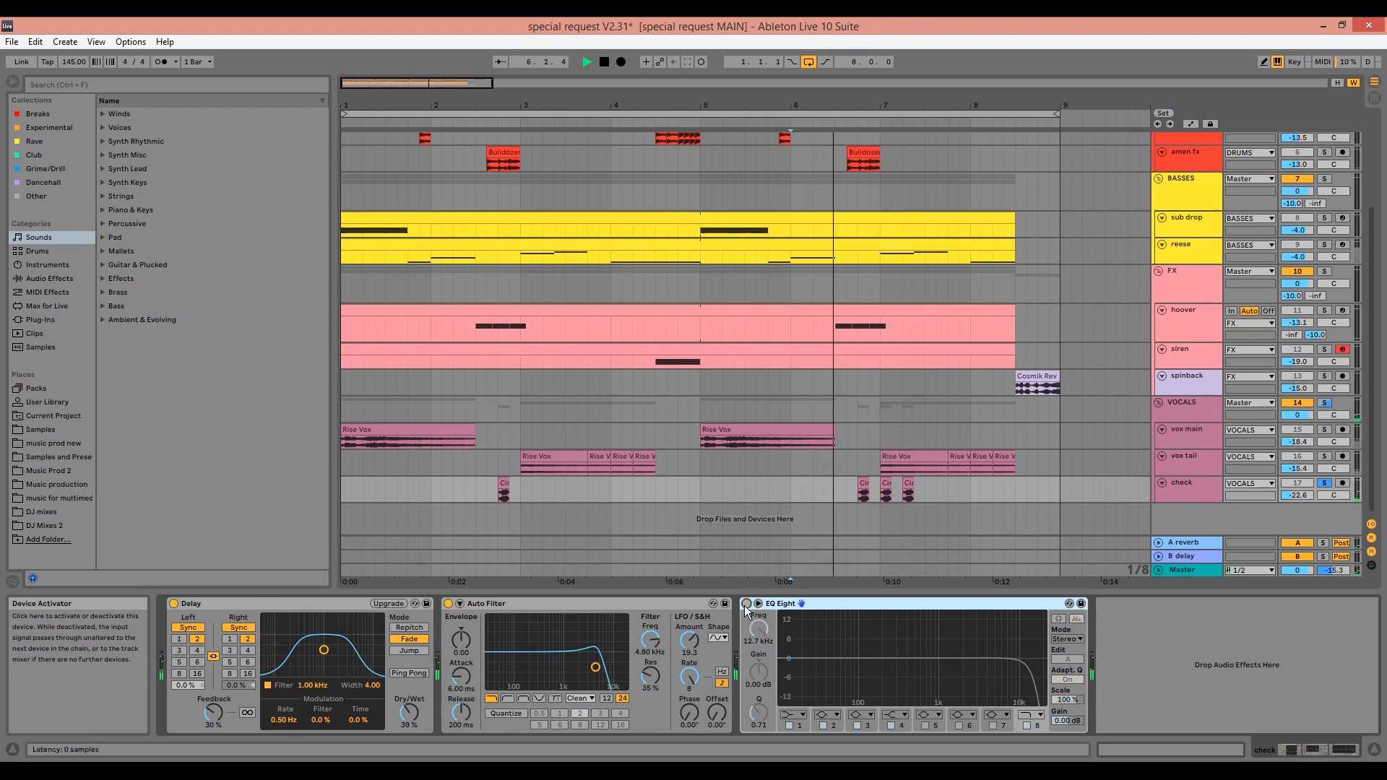
left_click(745, 604)
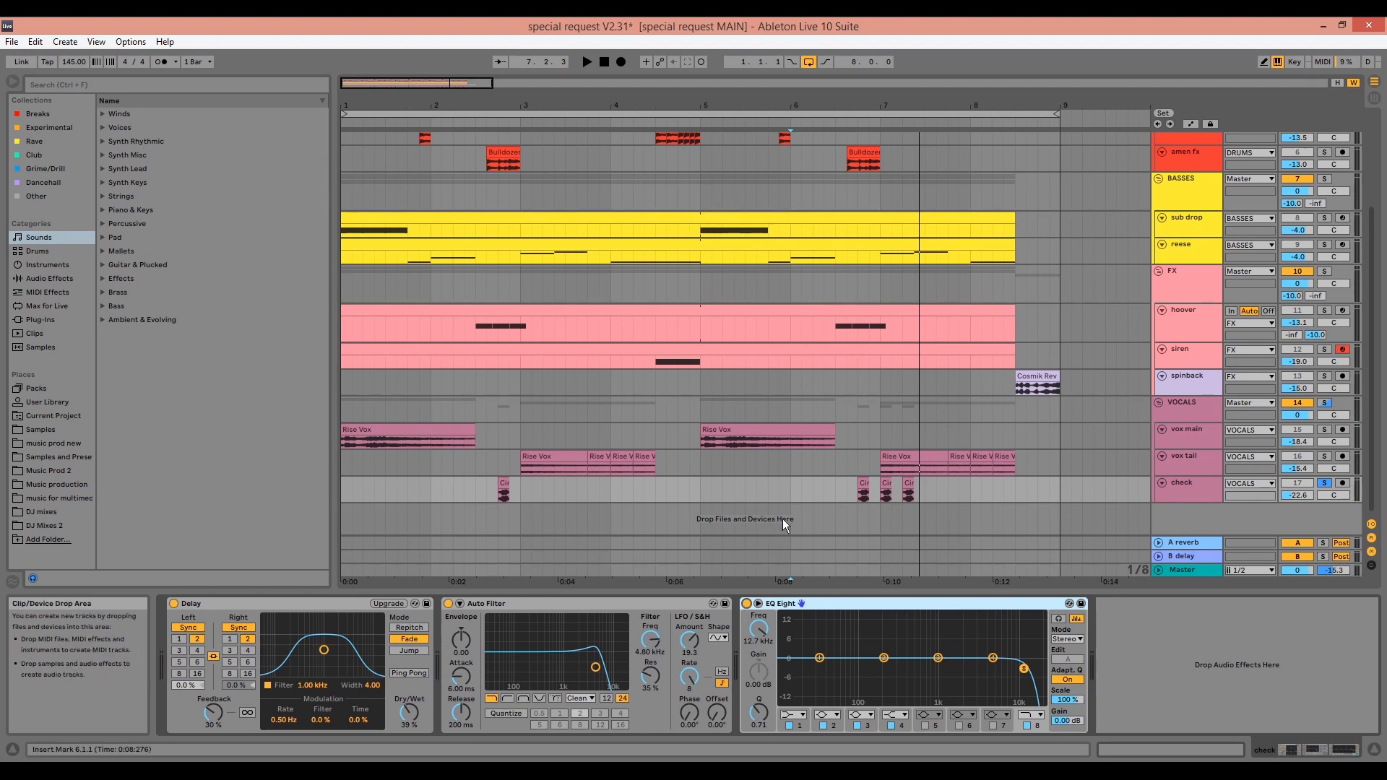
Inspect the check track's Circles Vox clip at 6.4.1, including its transposition, and return to the arrangement.
double_click(862, 480)
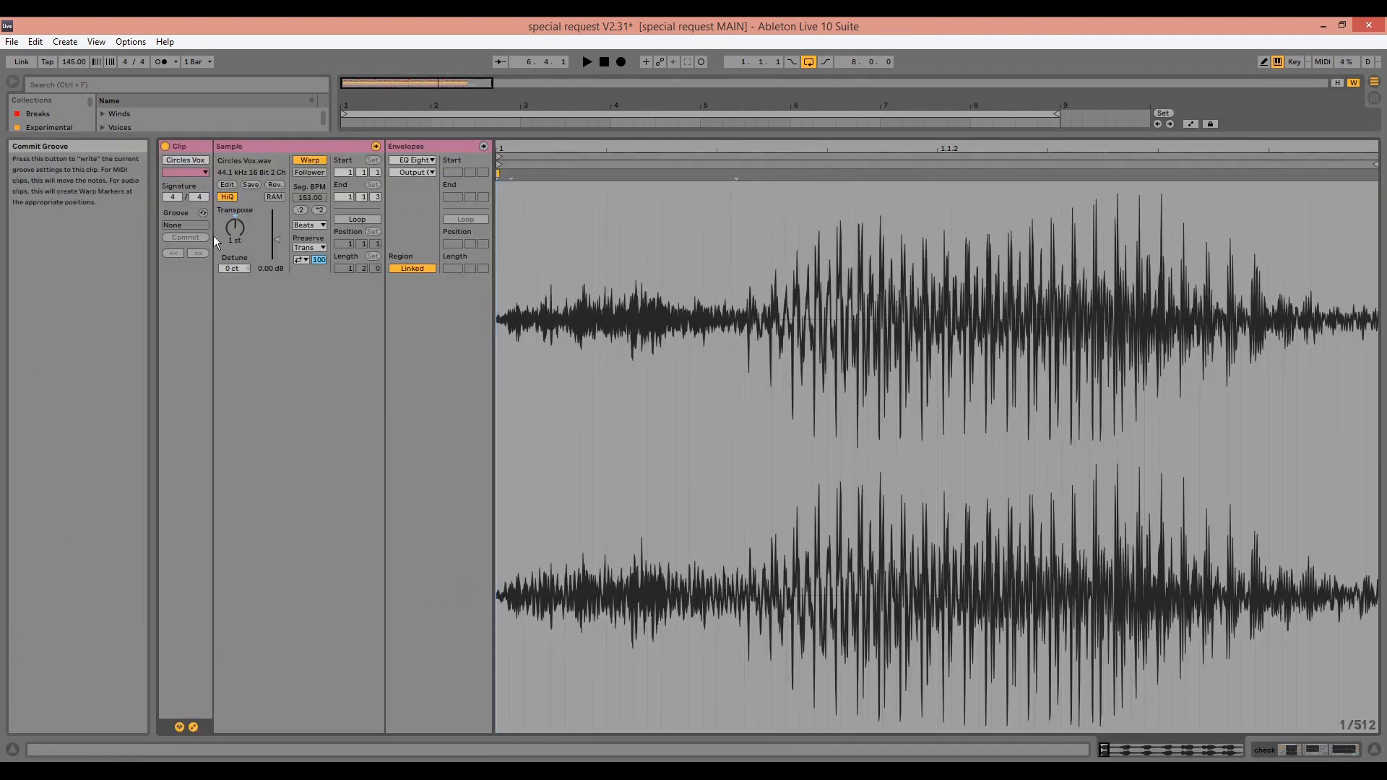
left_click(240, 227)
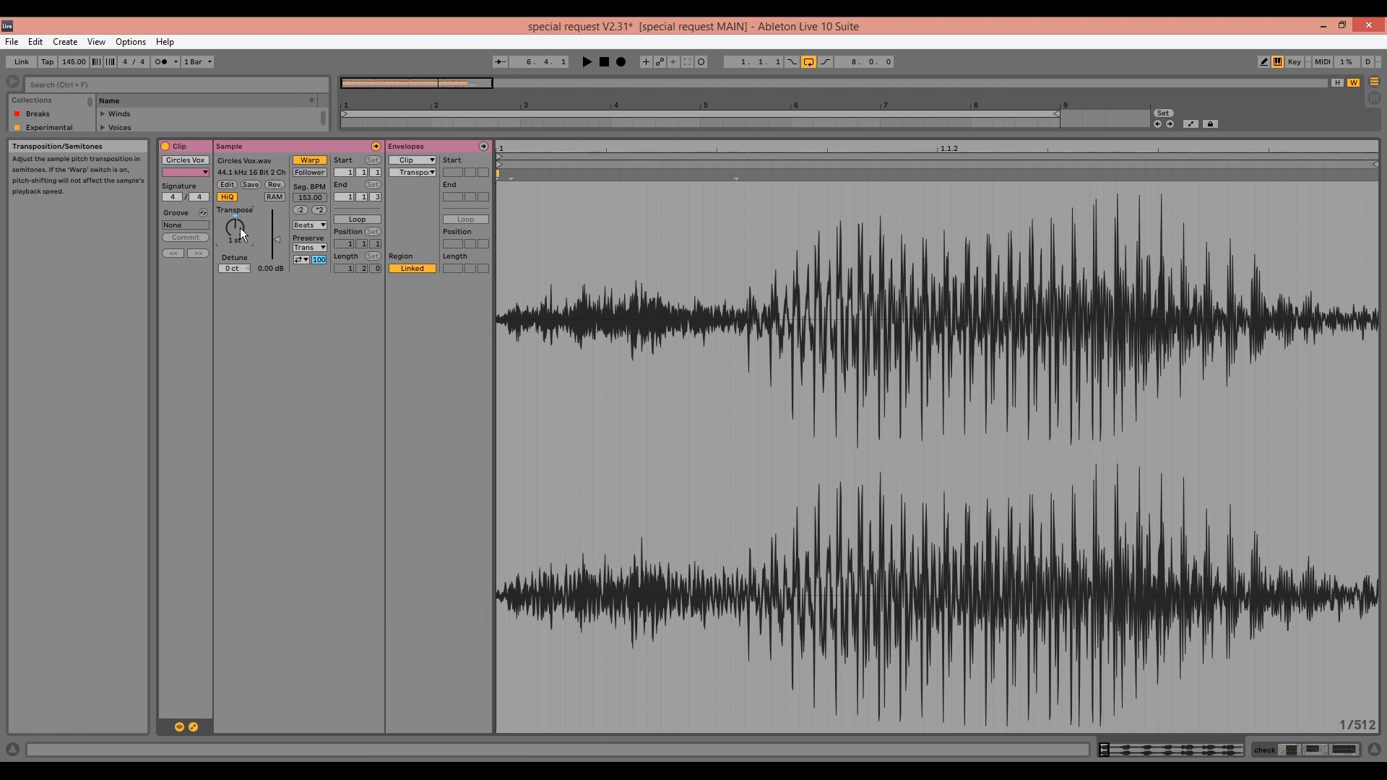
key("shift+Tab")
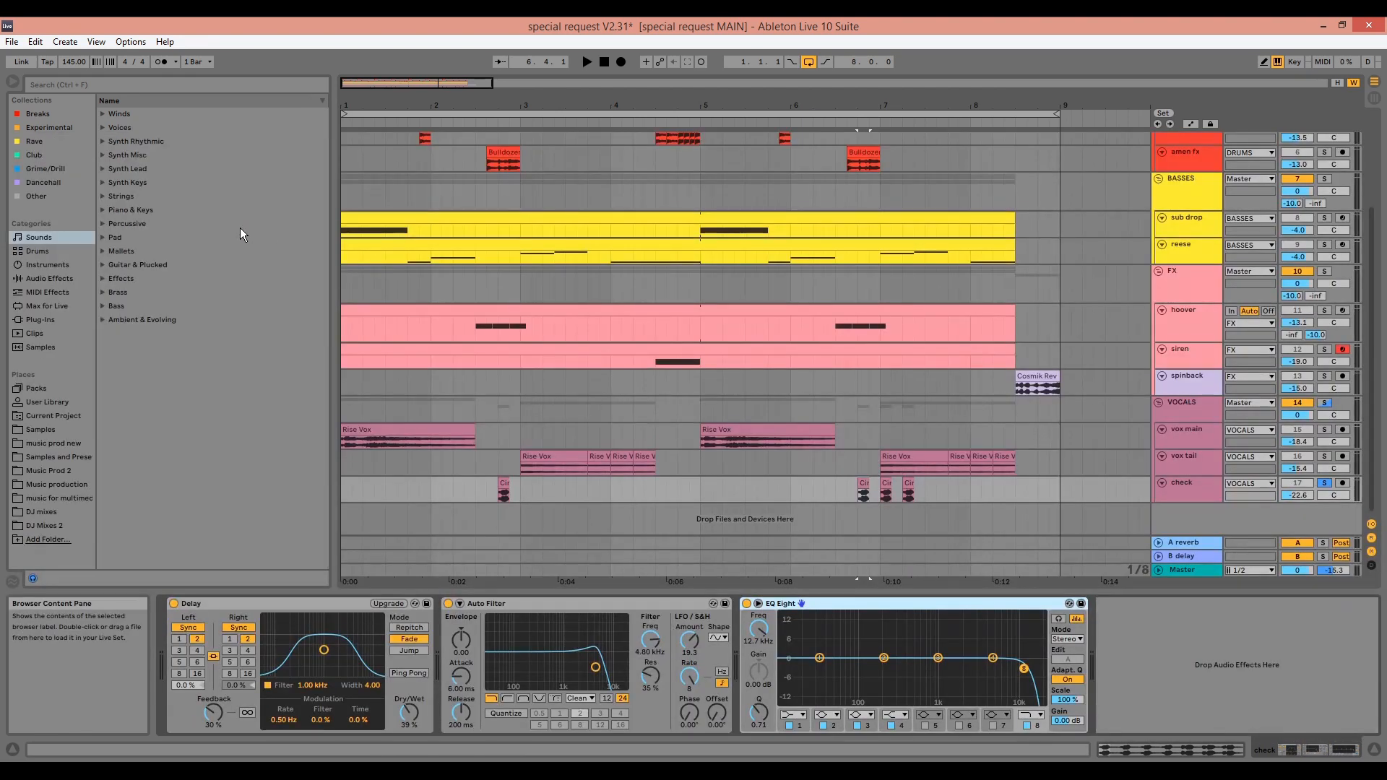
Examine the VOCALS group's Drum Buss and EQ Eight settings, including the EQ's band 4.
left_click(1174, 403)
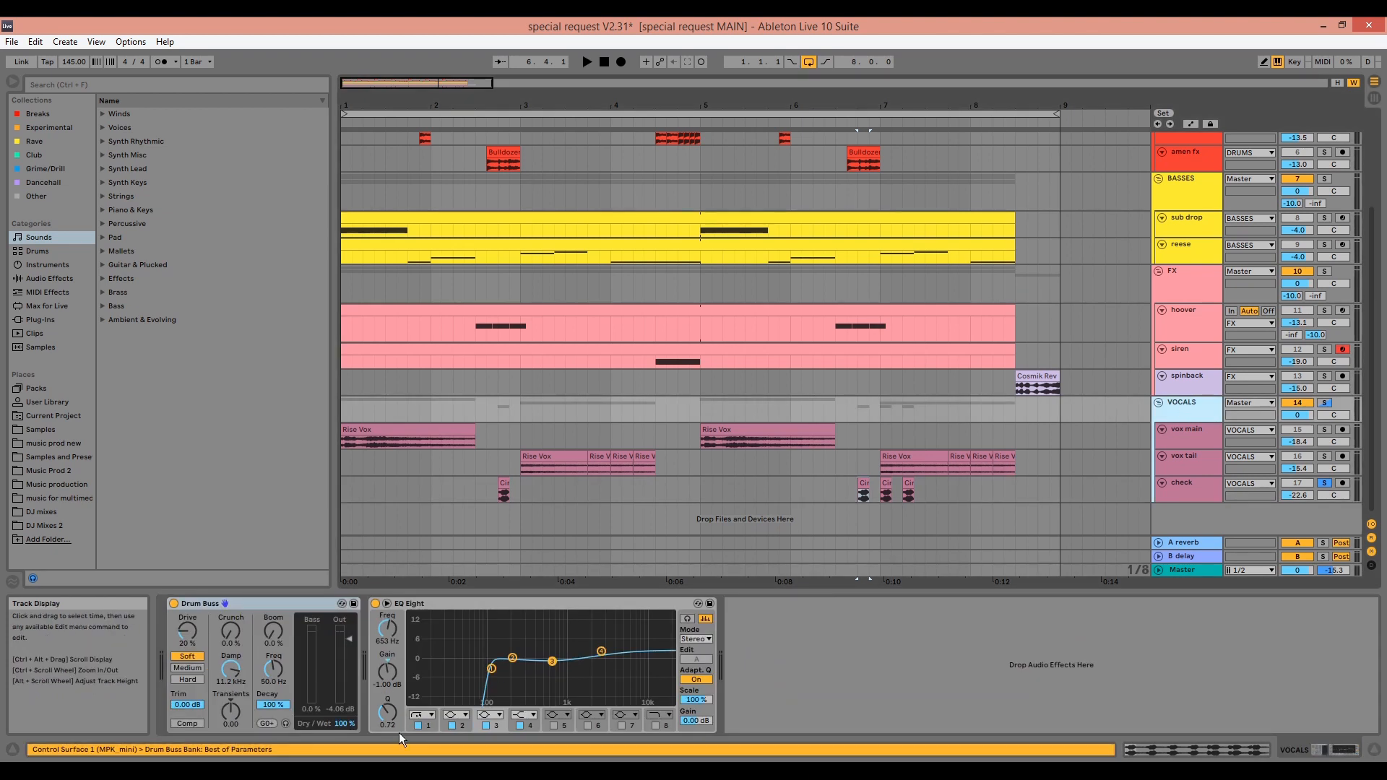
left_click(259, 606)
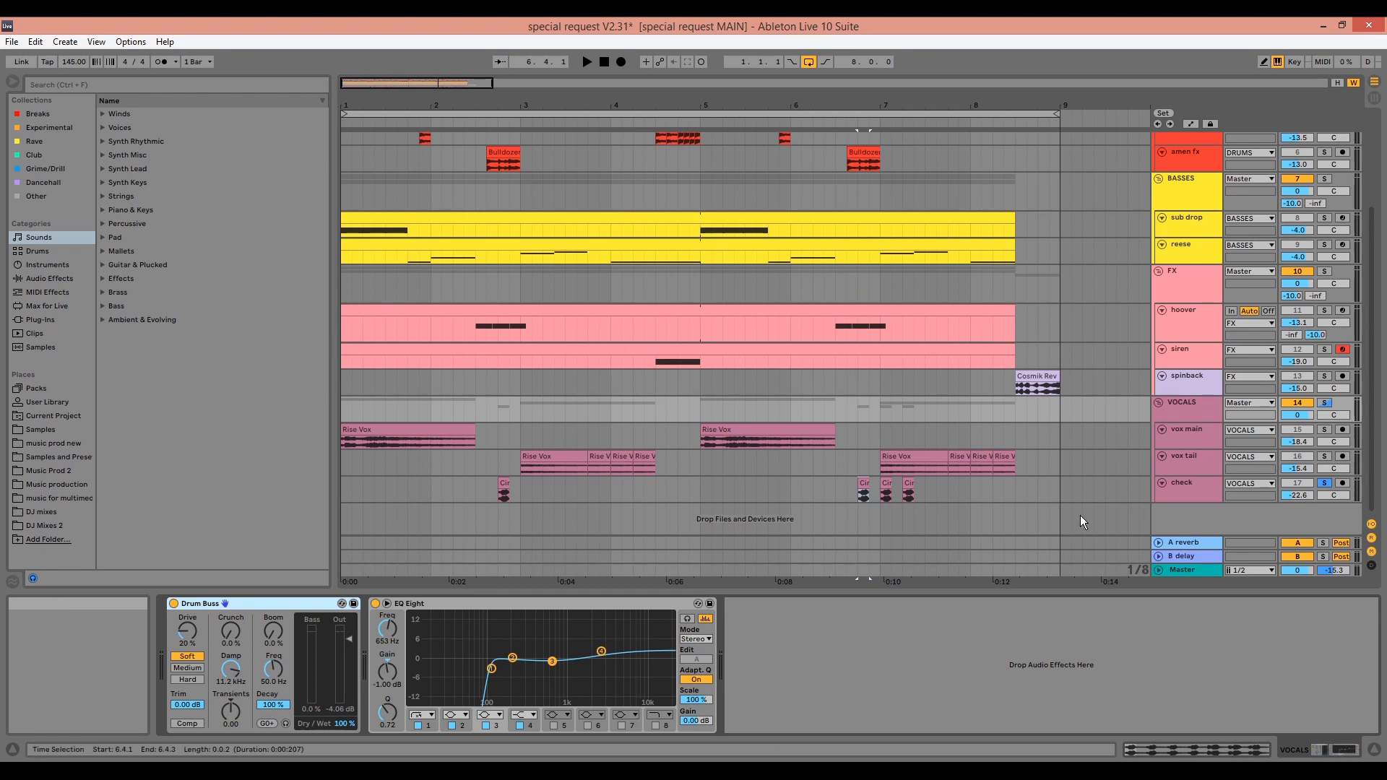
left_click(617, 604)
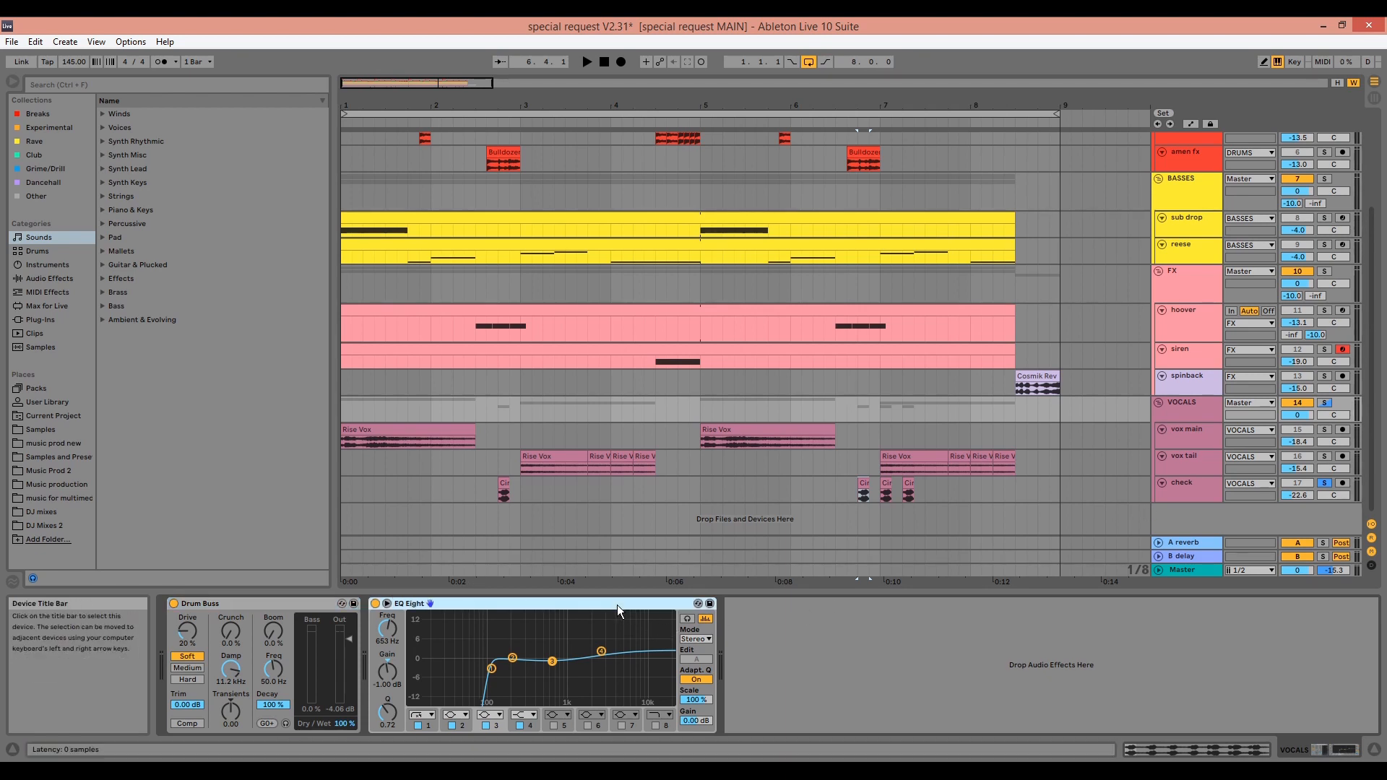
left_click(602, 654)
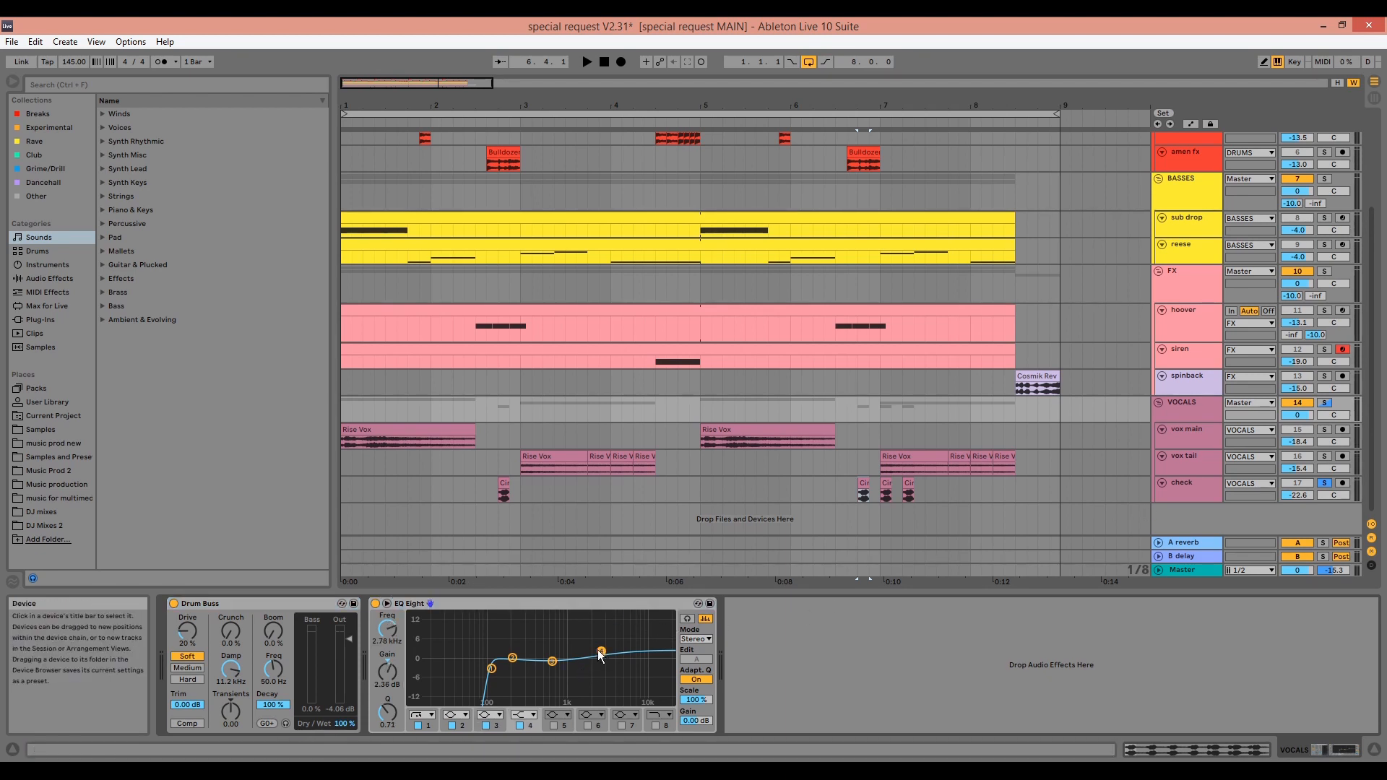
Enlarge the VOCALS group track to expose its sends, and inspect its A reverb send level.
left_click(1197, 416)
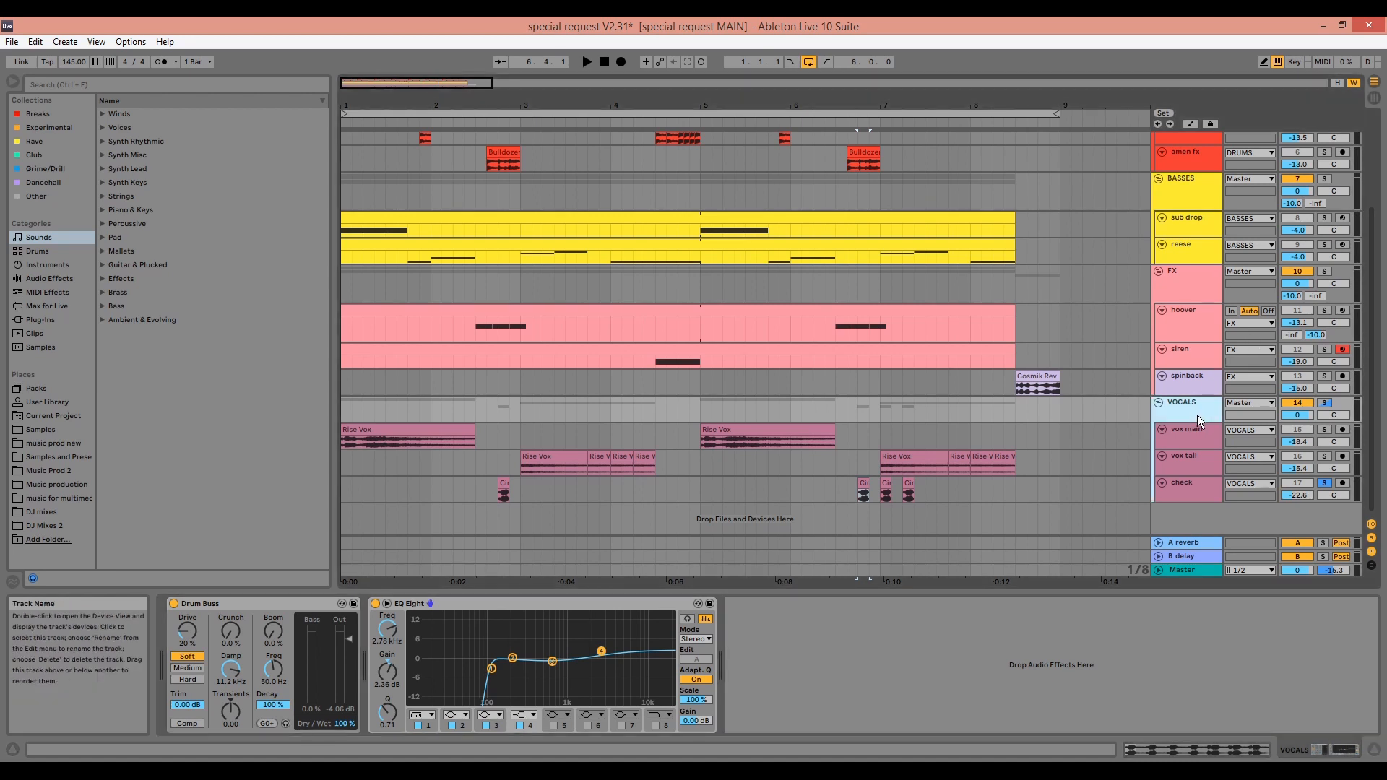
left_click_drag(1202, 423, 1202, 436)
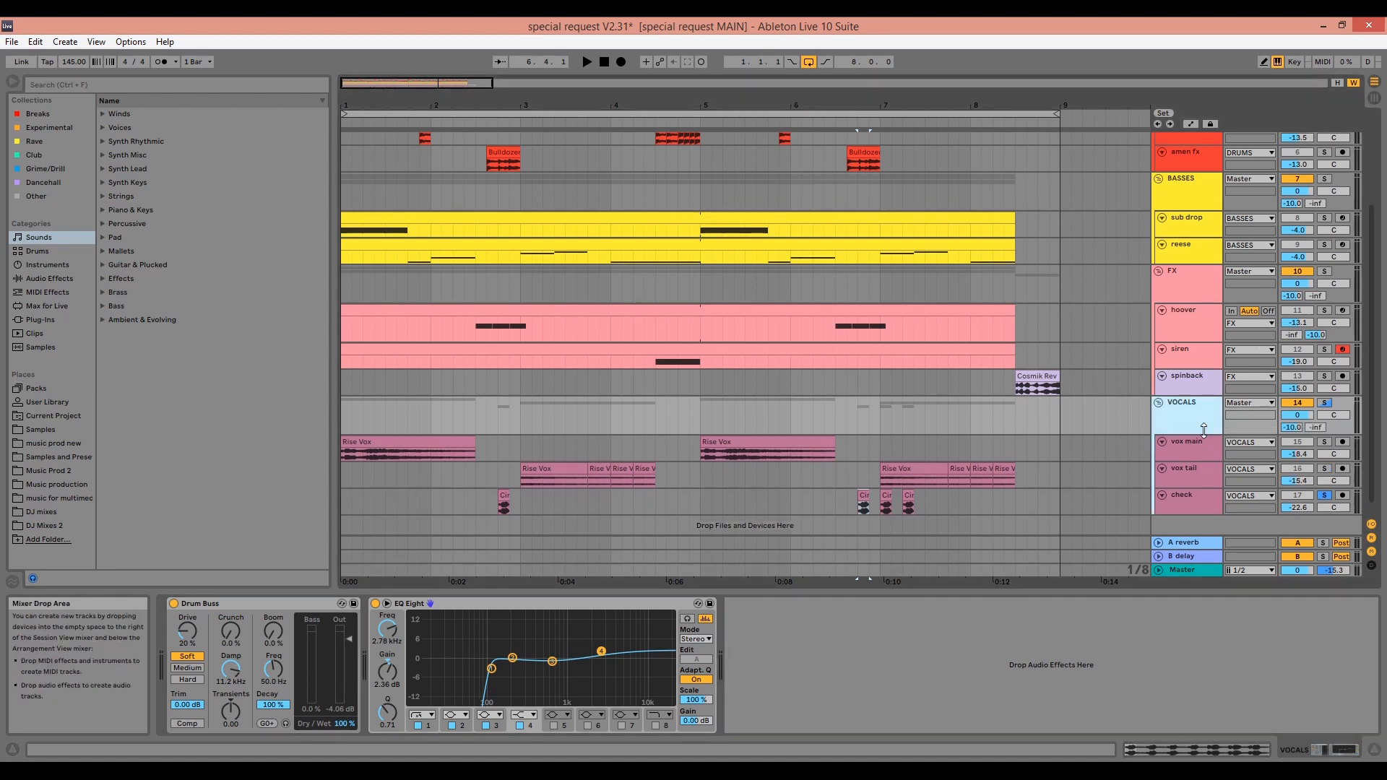
left_click(1301, 430)
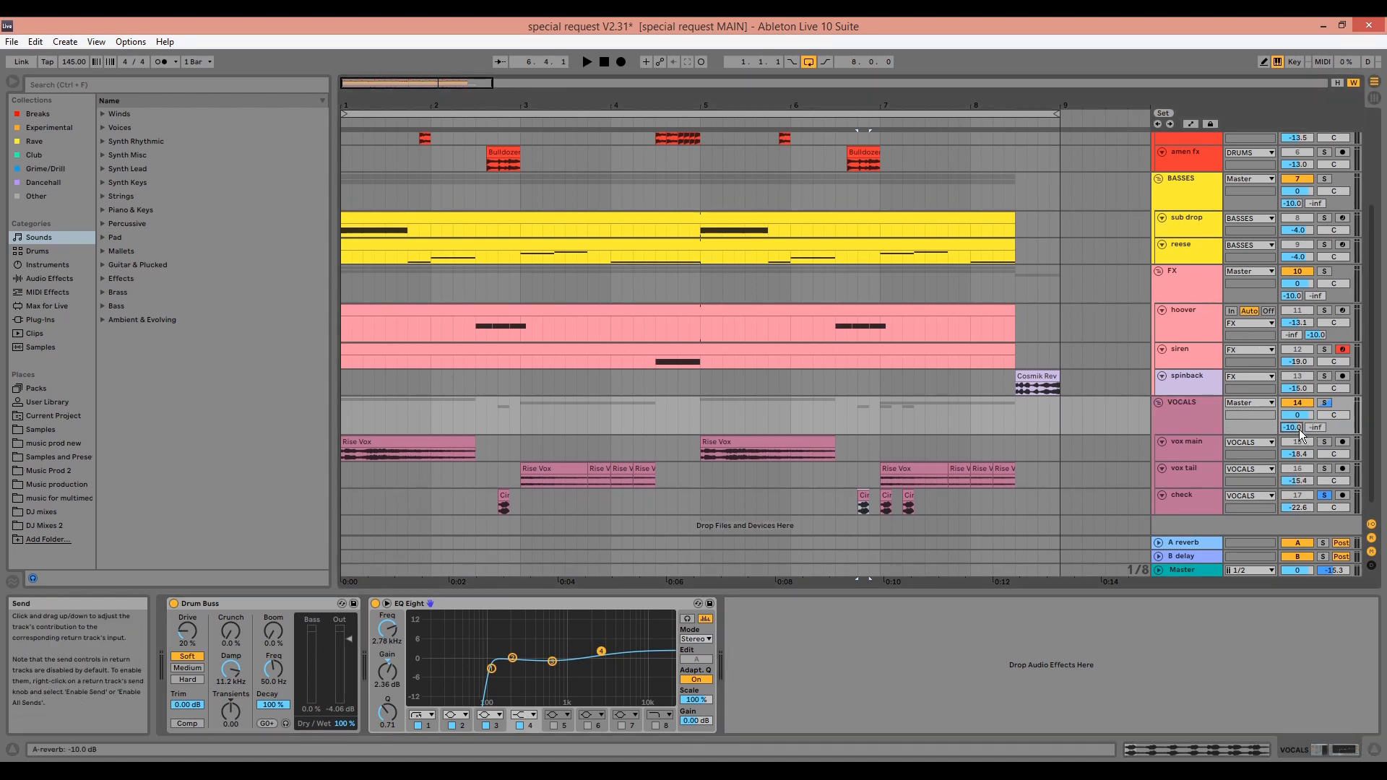